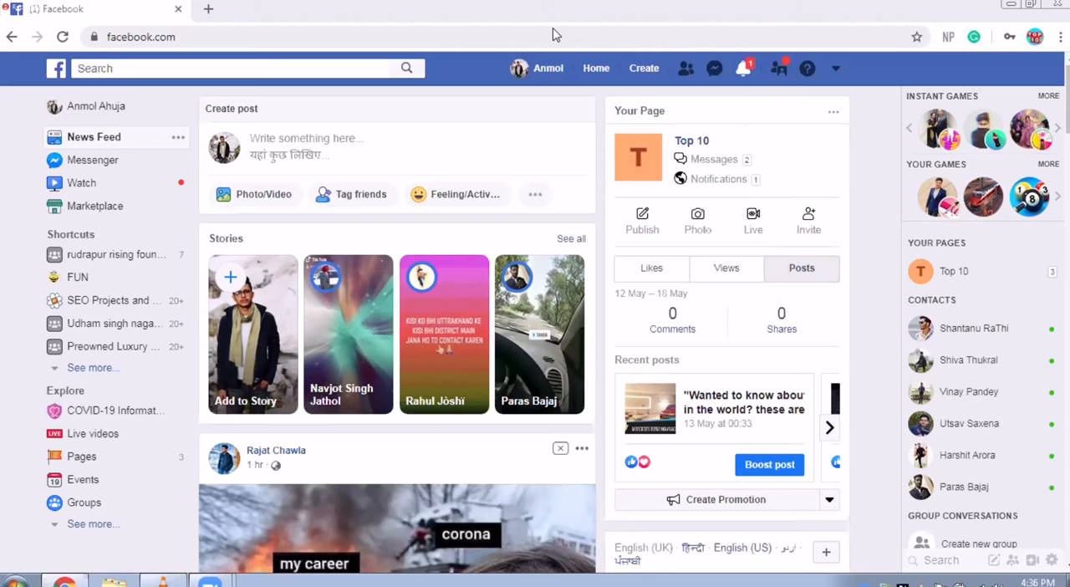
pyautogui.click(817, 264)
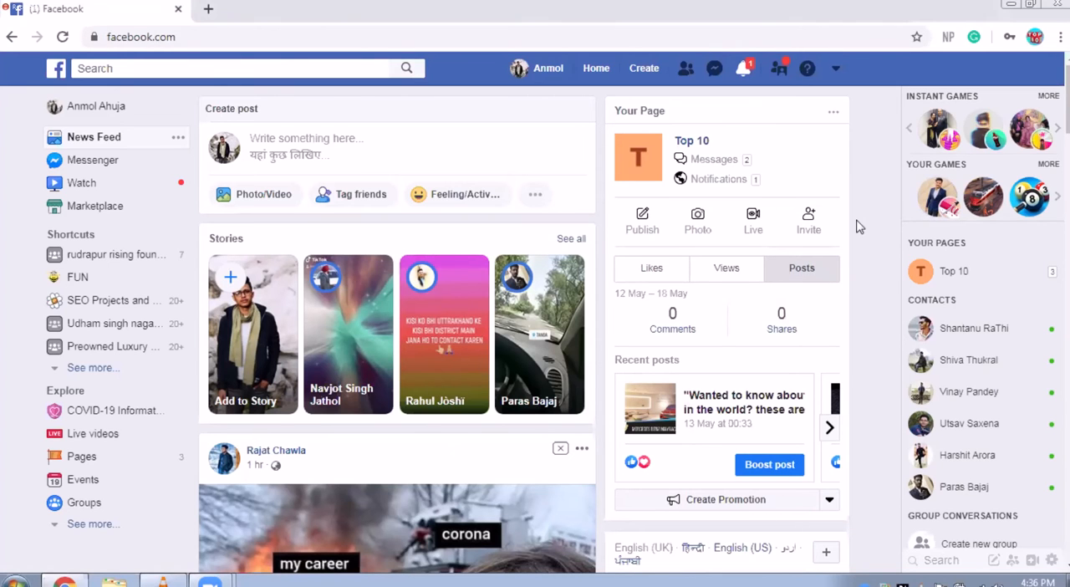
pyautogui.scroll(-1, 859, 227)
pyautogui.scroll(-5, 858, 227)
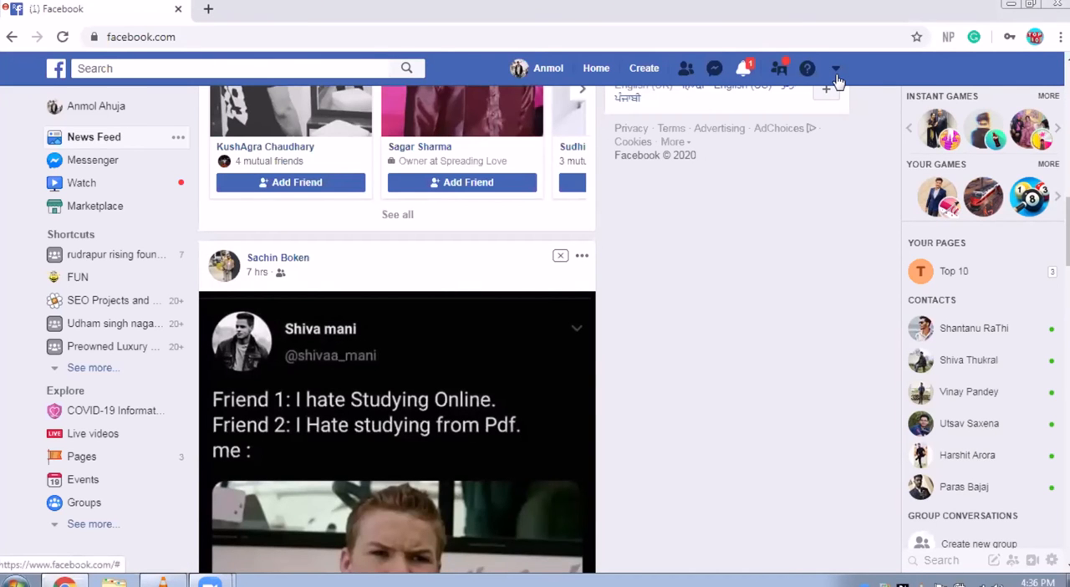
# Step: Start creating a new ad and accept the Non-discrimination Policy in Ads Manager, dismissing the acknowledgement
pyautogui.click(656, 81)
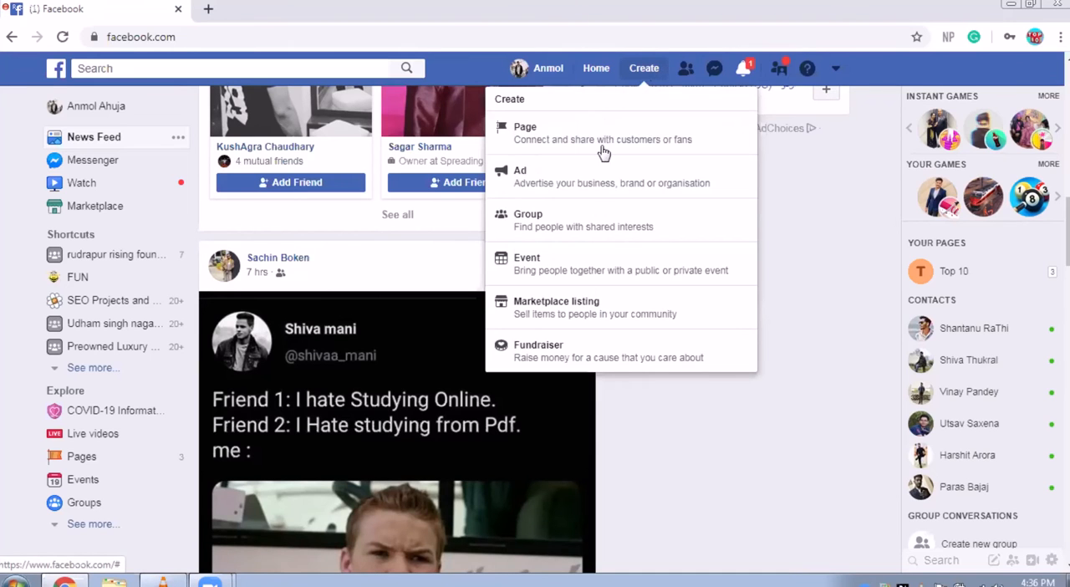
pyautogui.click(593, 173)
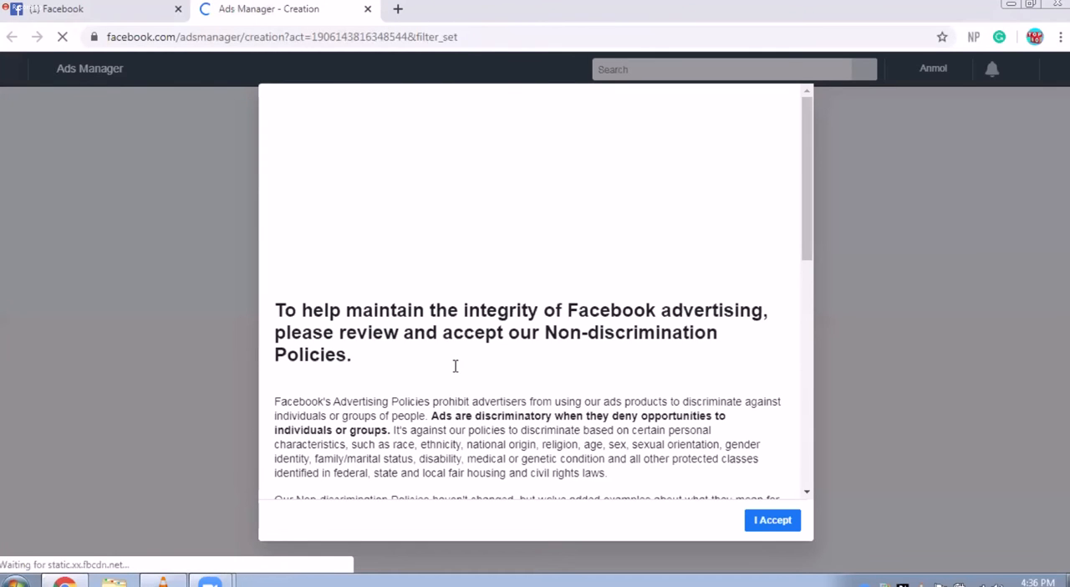
pyautogui.click(772, 520)
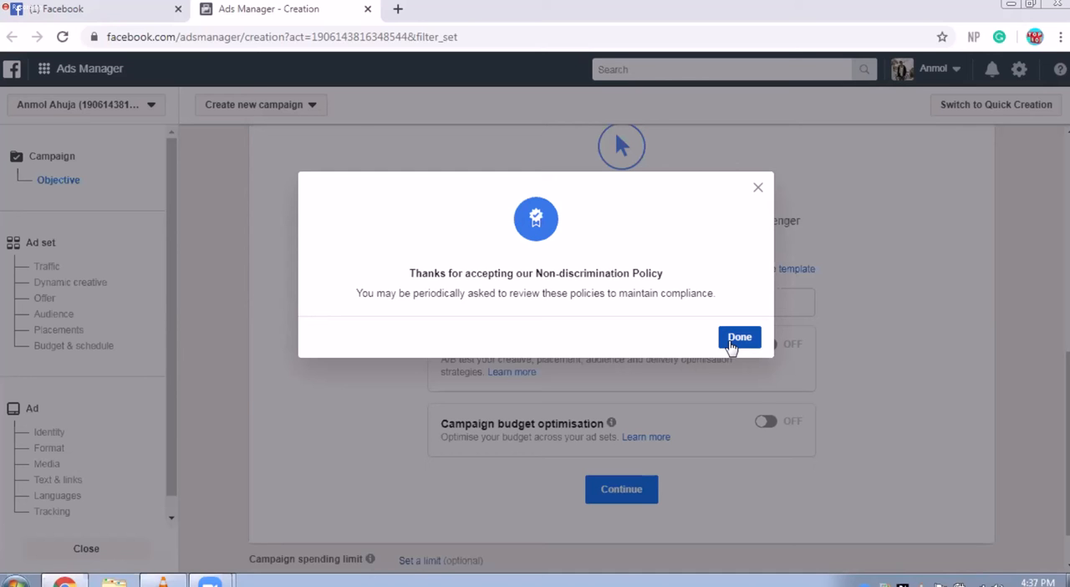
pyautogui.click(731, 343)
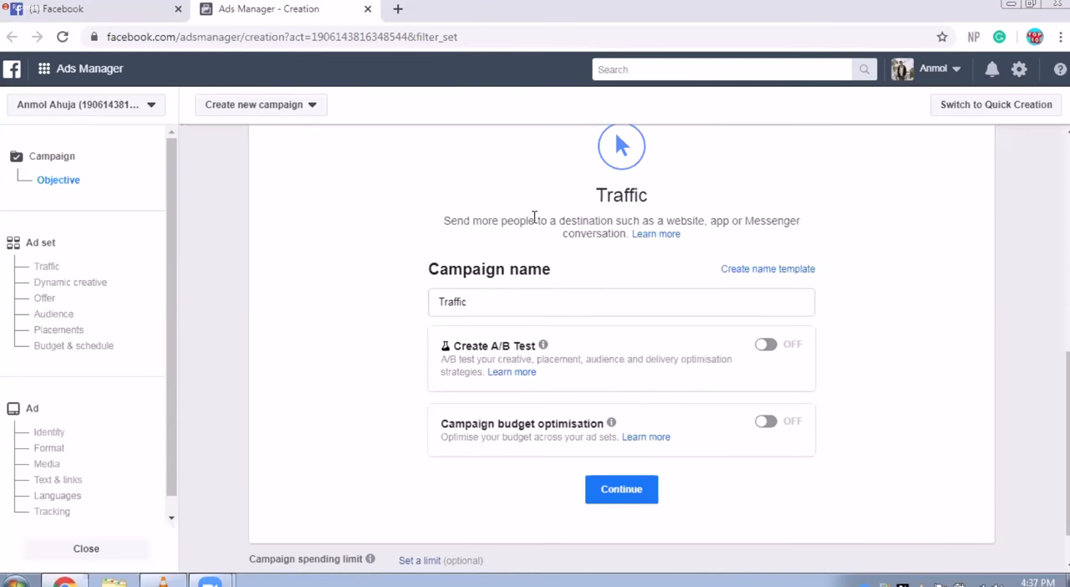
# Step: Choose Conversions as the marketing objective of the new campaign
pyautogui.scroll(8, 607, 295)
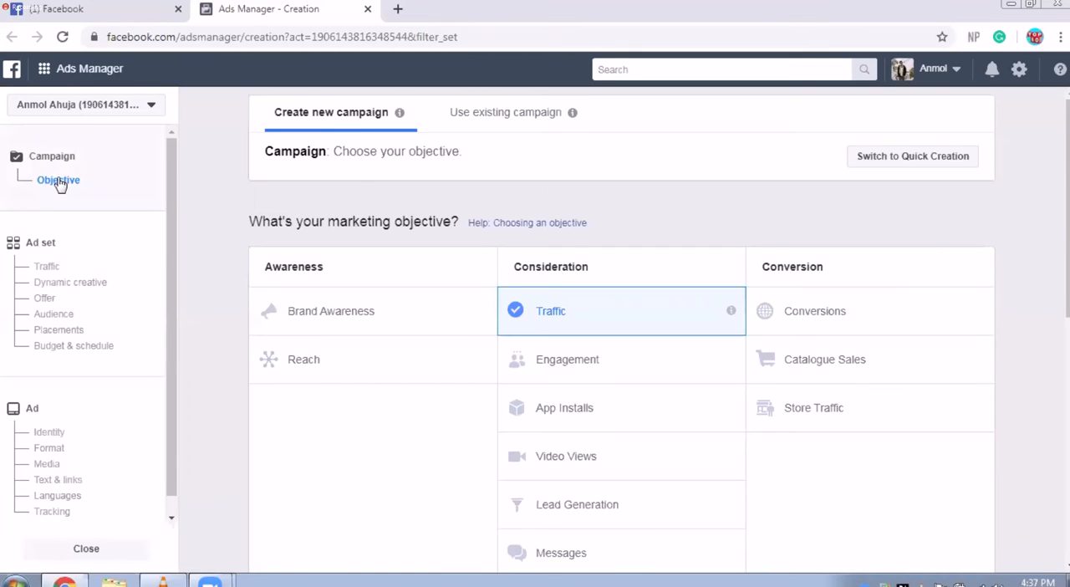
pyautogui.scroll(-1, 834, 340)
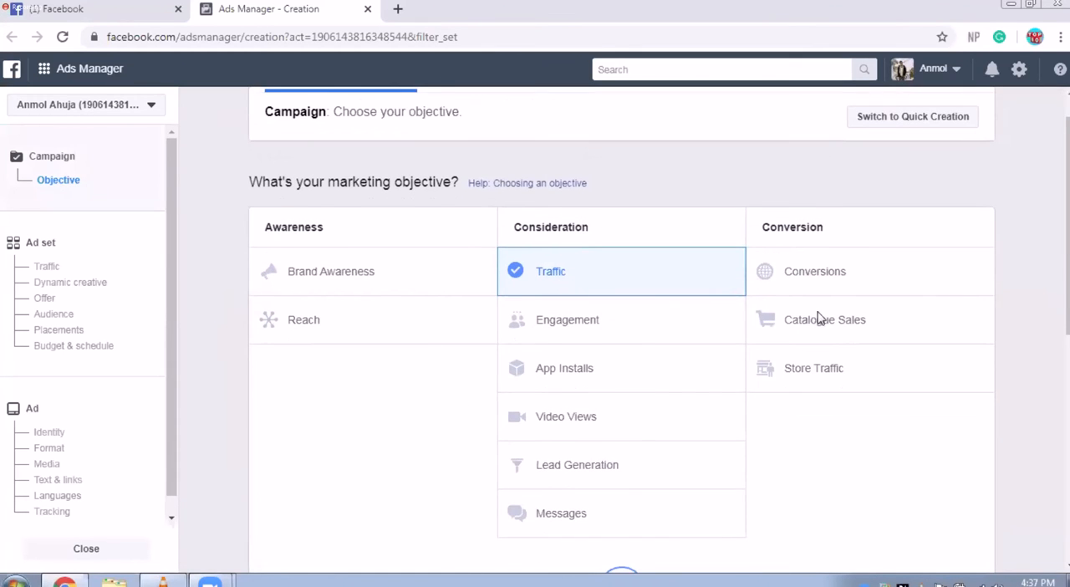
pyautogui.scroll(-1, 821, 311)
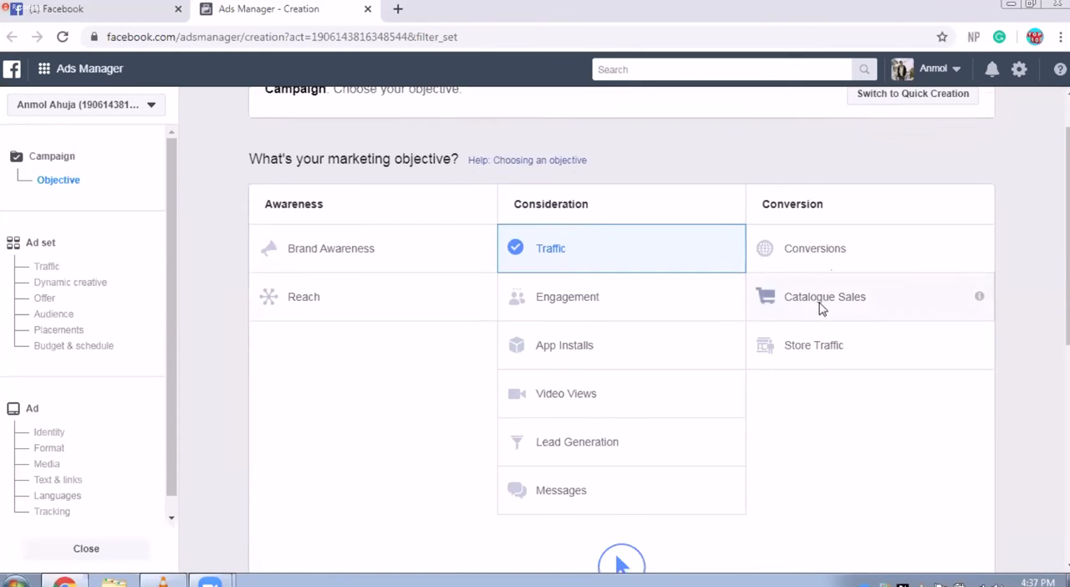
pyautogui.click(820, 250)
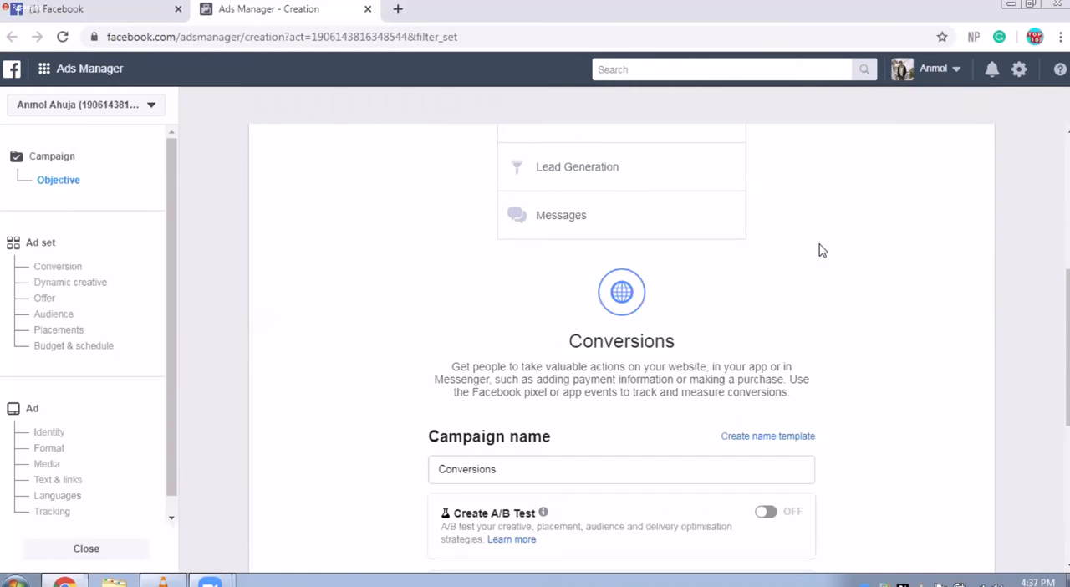
pyautogui.moveTo(213, 581)
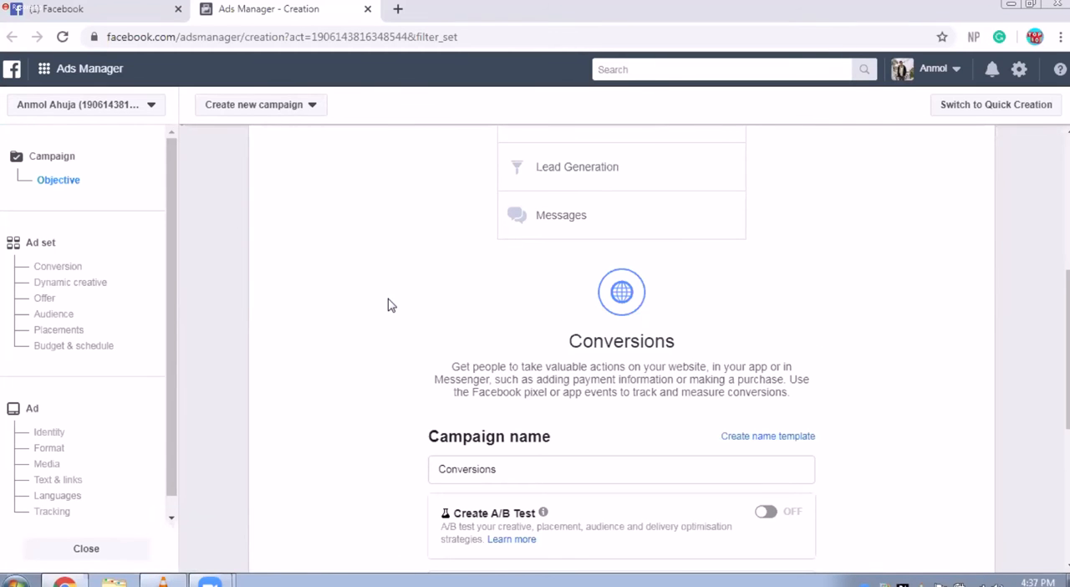
# Step: Turn off campaign budget optimisation for the Conversions campaign and continue to the ad set settings
pyautogui.scroll(-2, 388, 305)
pyautogui.scroll(-2, 387, 305)
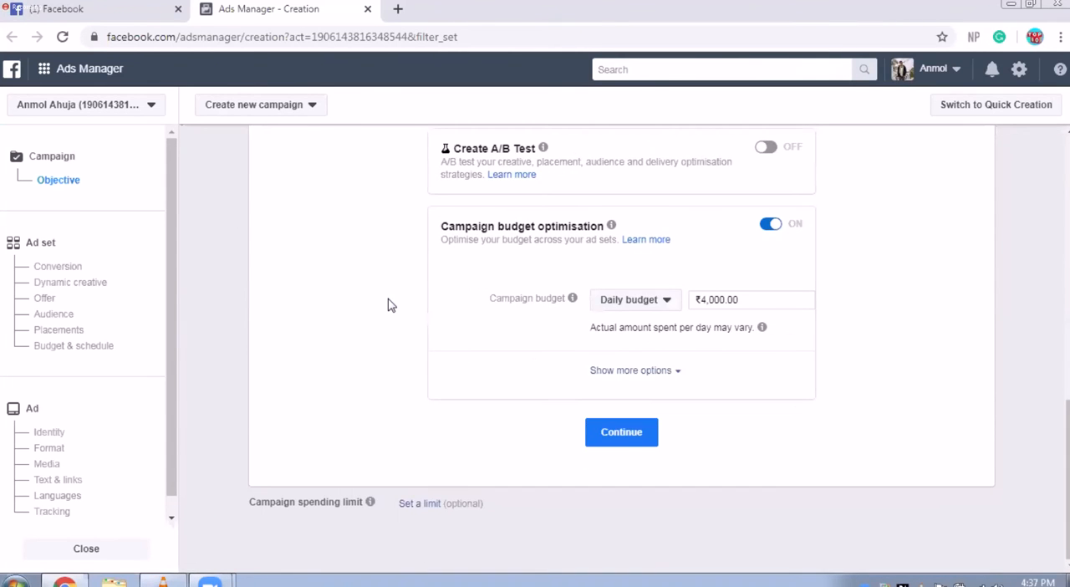
pyautogui.doubleClick(737, 293)
pyautogui.click(770, 226)
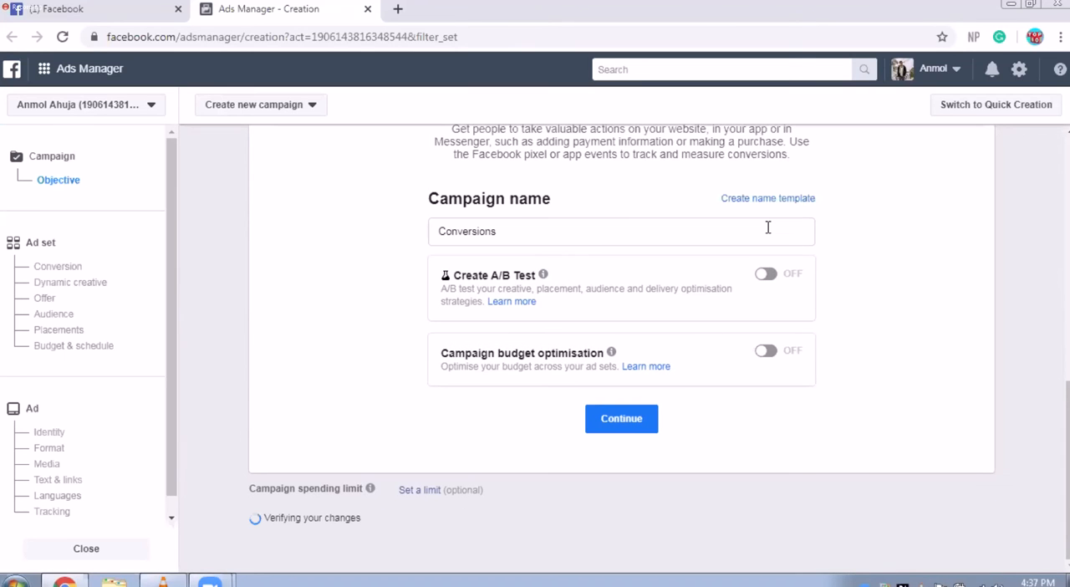
pyautogui.click(637, 432)
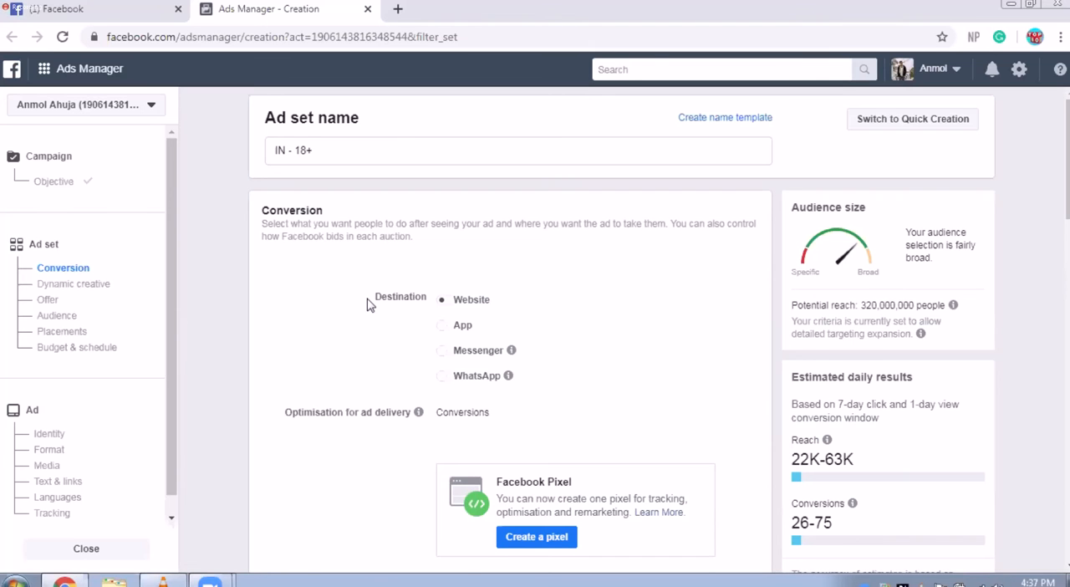
# Step: Create a Facebook pixel from the ad set's Conversion section, keeping the suggested pixel name and leaving the website URL empty
pyautogui.scroll(-1, 370, 303)
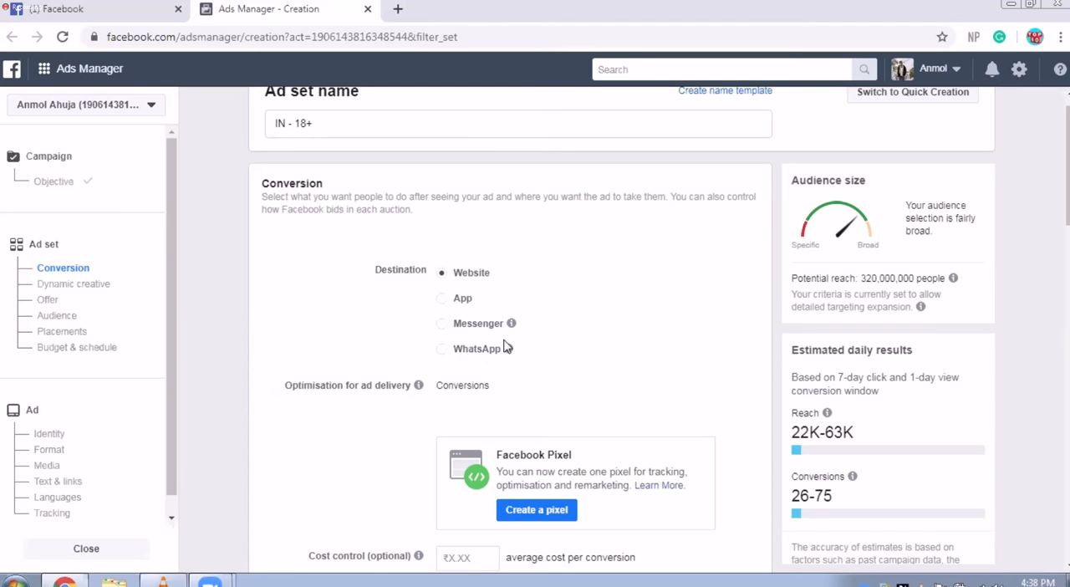
pyautogui.moveTo(508, 351)
pyautogui.click(509, 517)
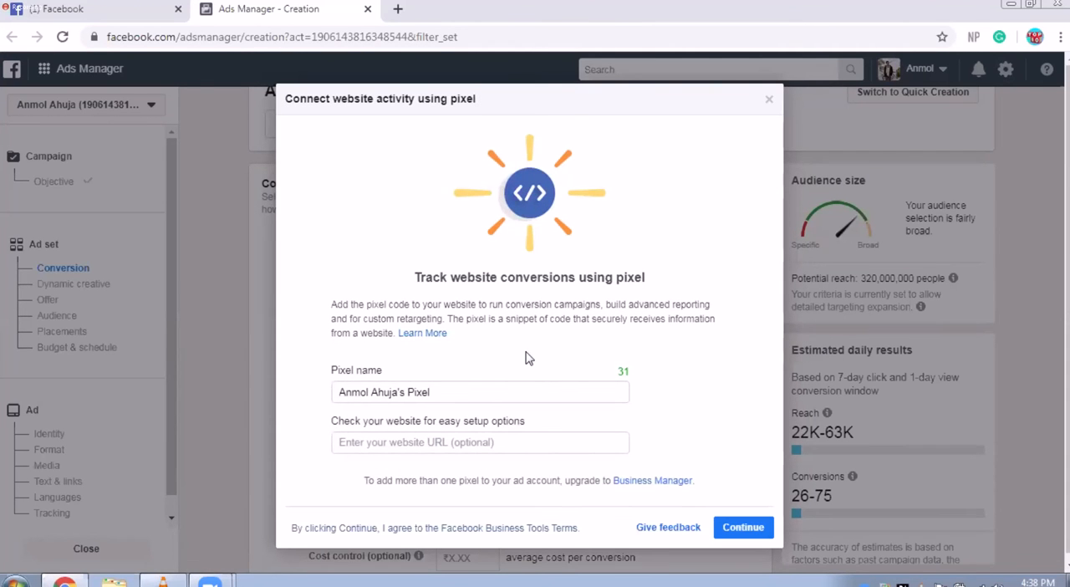
pyautogui.tripleClick(467, 389)
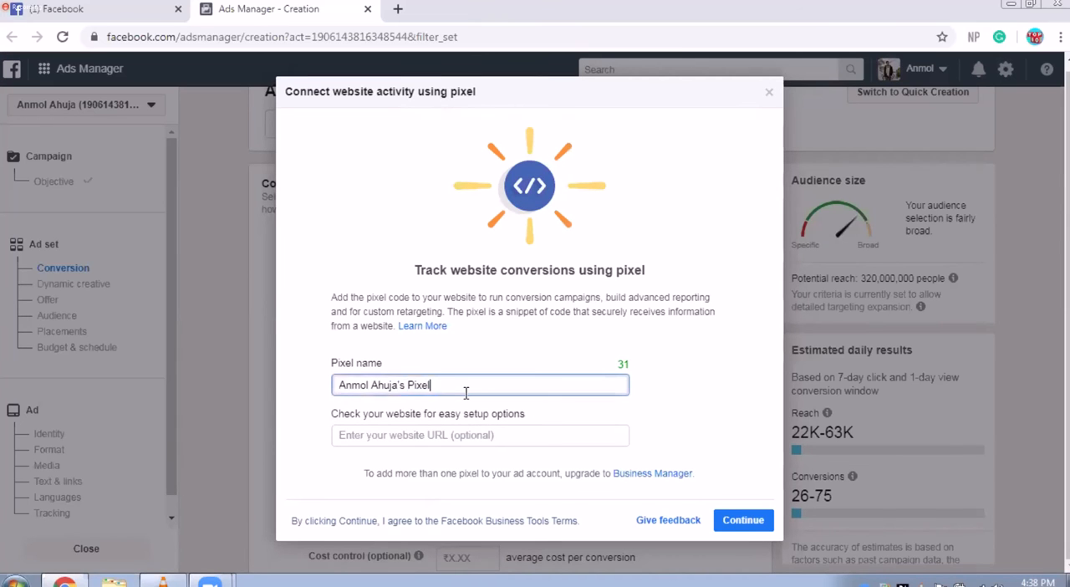
pyautogui.click(686, 429)
pyautogui.click(566, 438)
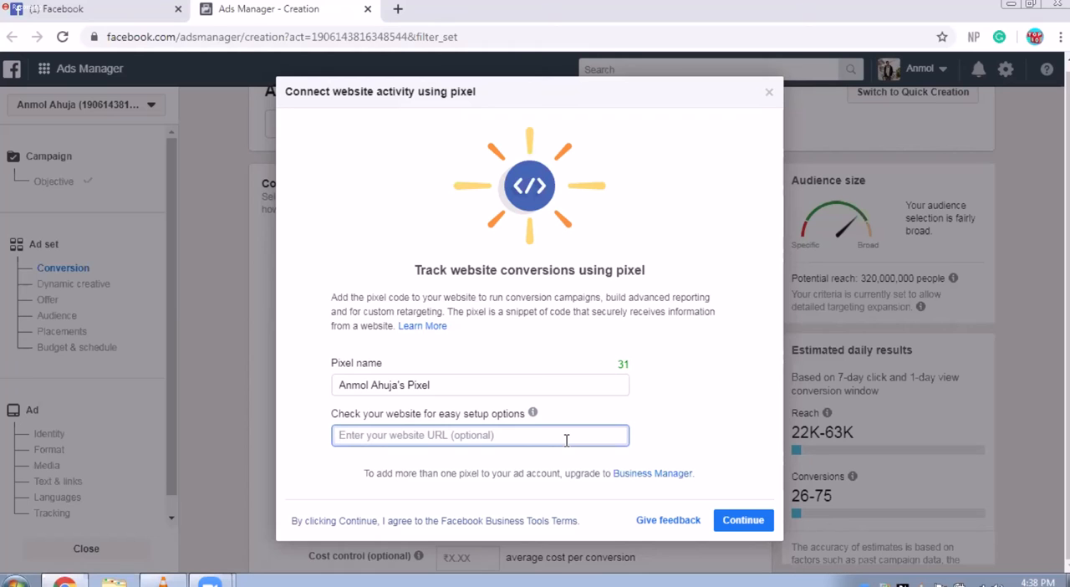
pyautogui.click(751, 533)
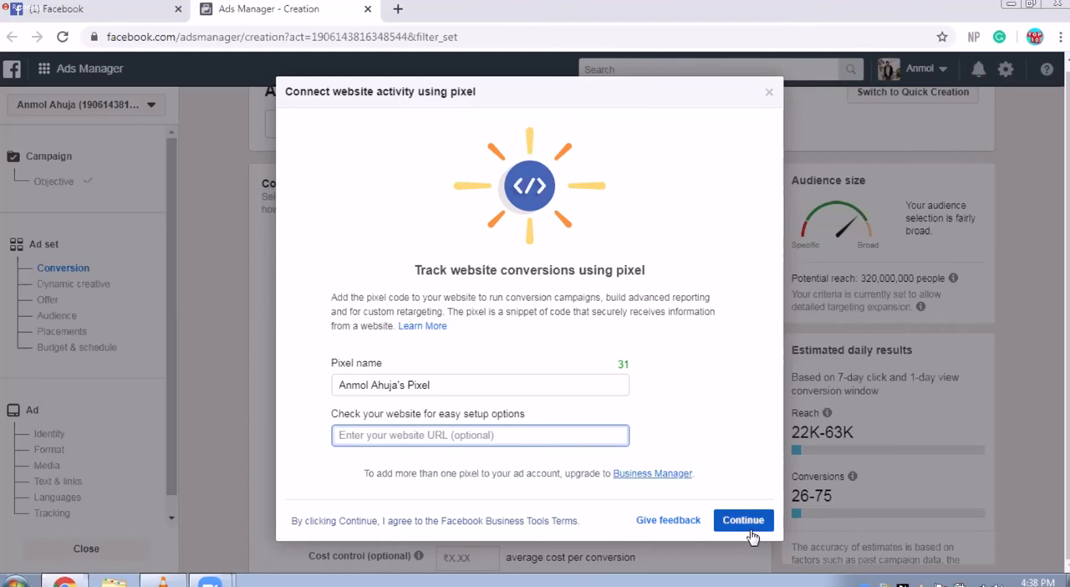
pyautogui.click(754, 533)
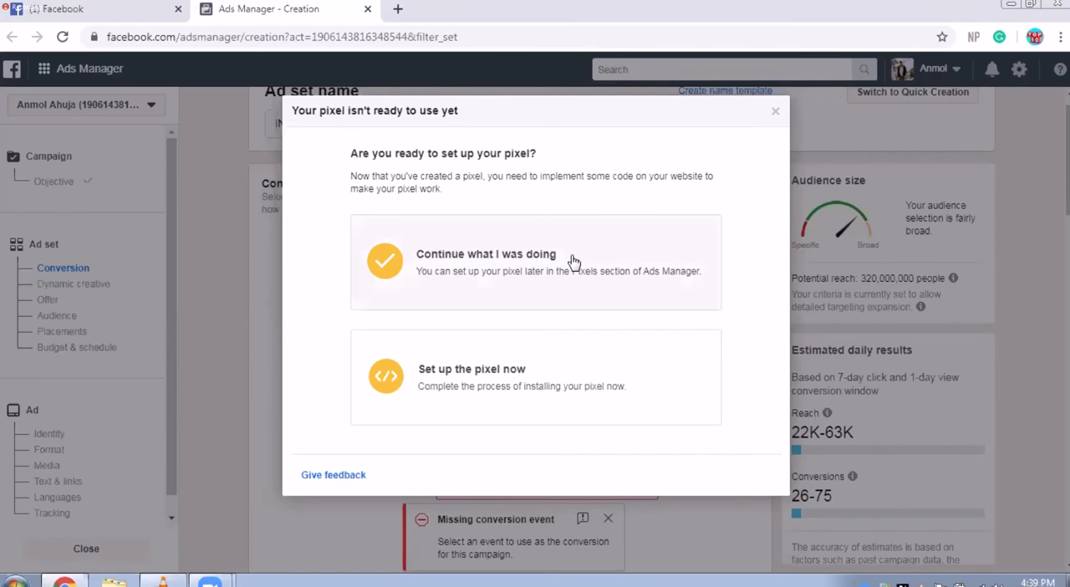
# Step: Choose to set up the pixel now and add its code to the website manually
pyautogui.click(499, 360)
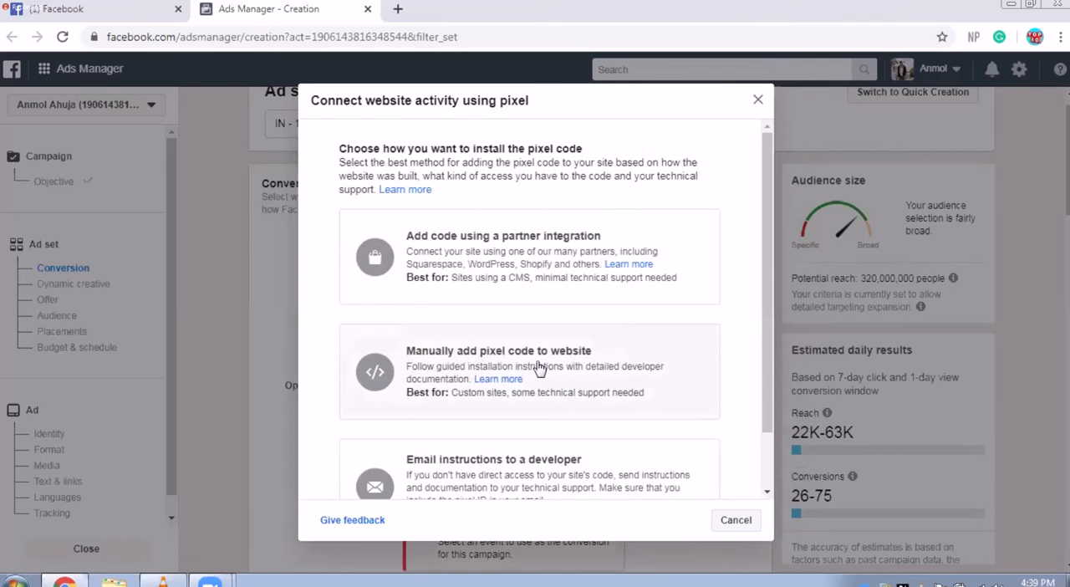
pyautogui.scroll(-2, 540, 367)
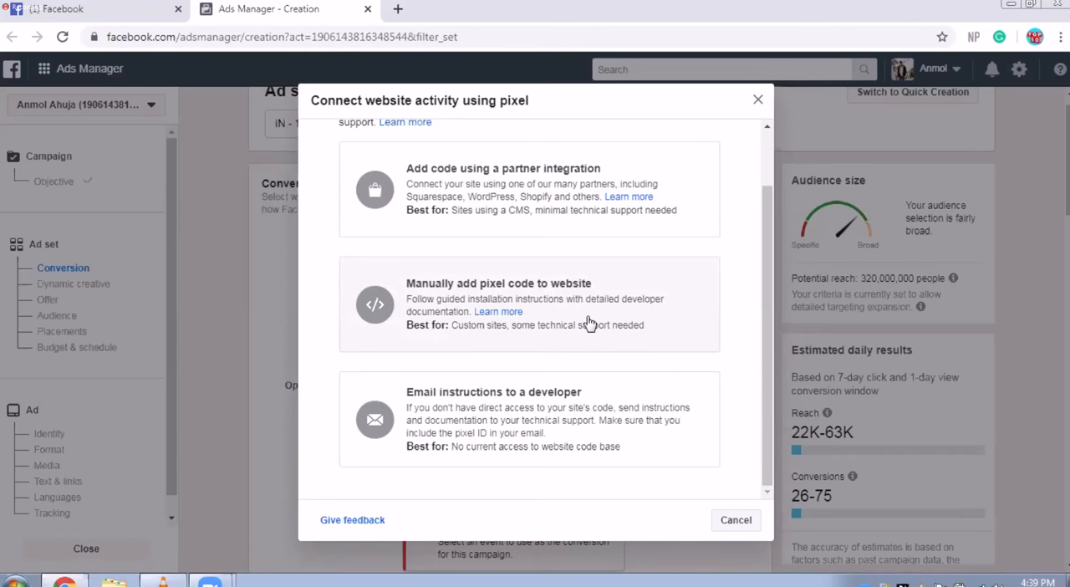
pyautogui.click(589, 323)
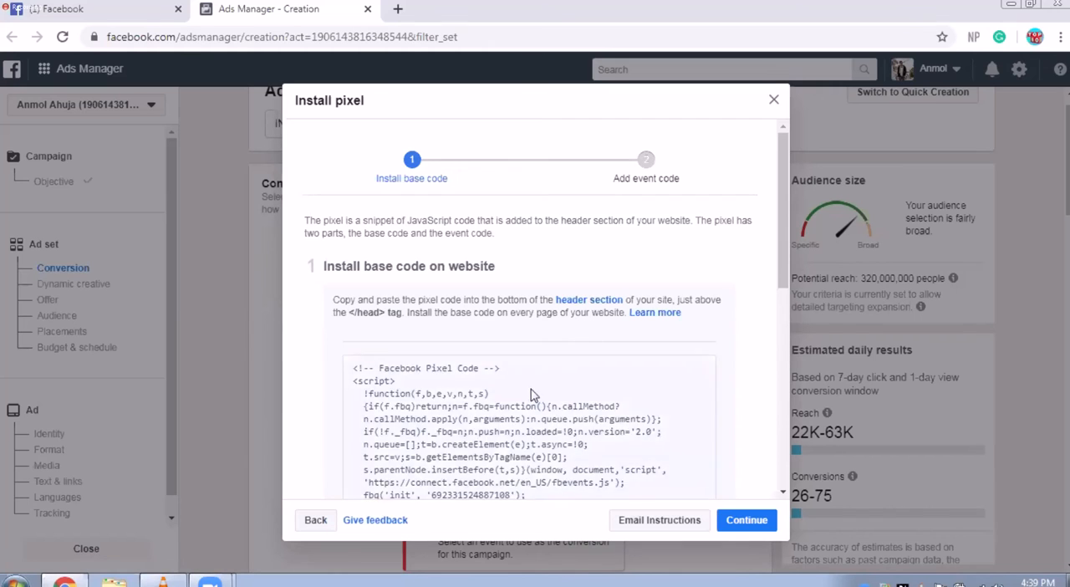
# Step: Review the base code installation instructions and copy the Facebook pixel code to the clipboard
pyautogui.moveTo(487, 378)
pyautogui.scroll(-2, 492, 382)
pyautogui.scroll(-1, 491, 381)
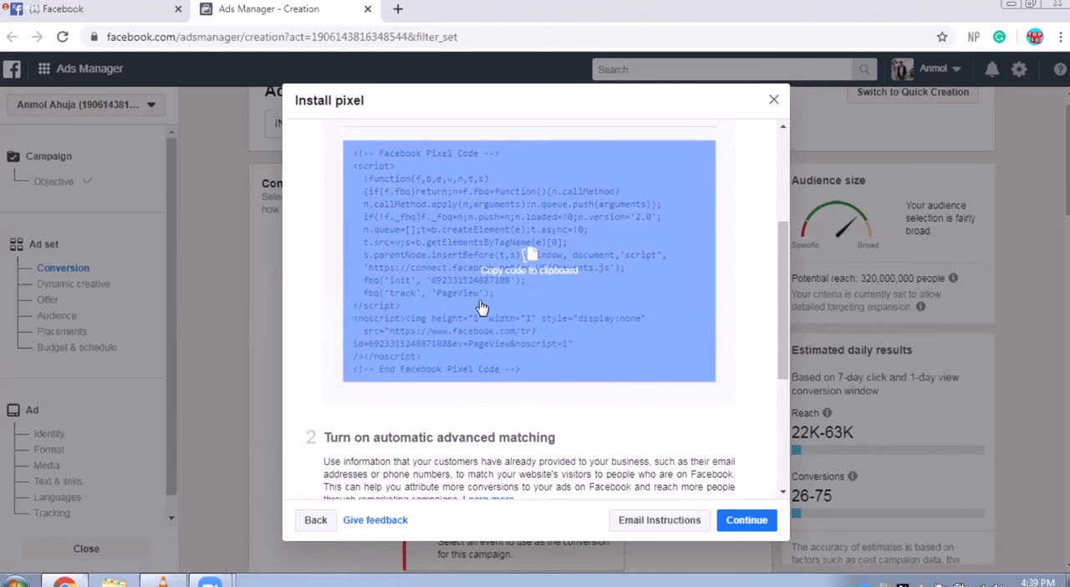
pyautogui.scroll(3, 497, 312)
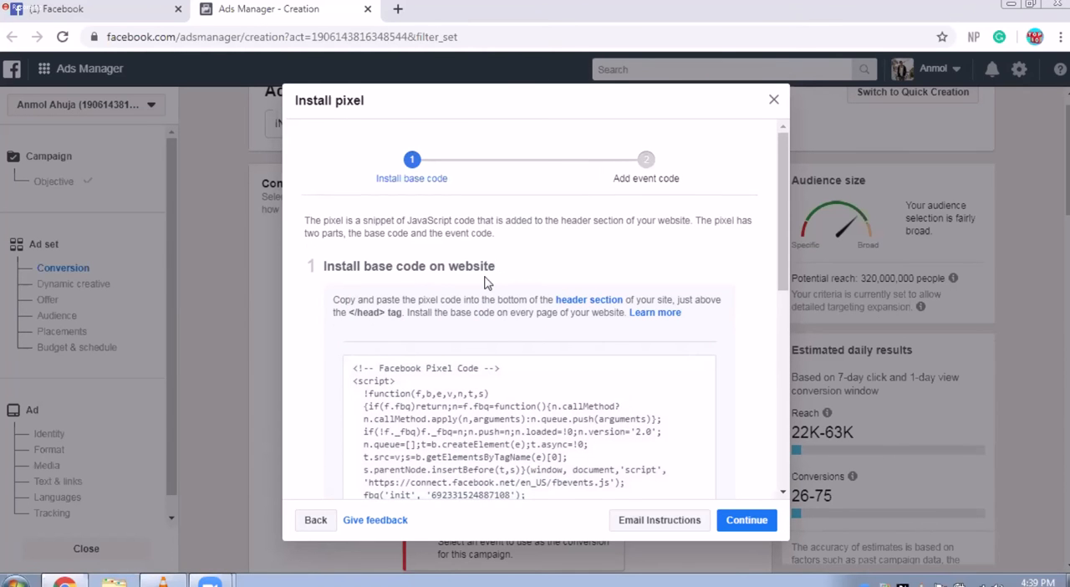
pyautogui.scroll(-3, 544, 346)
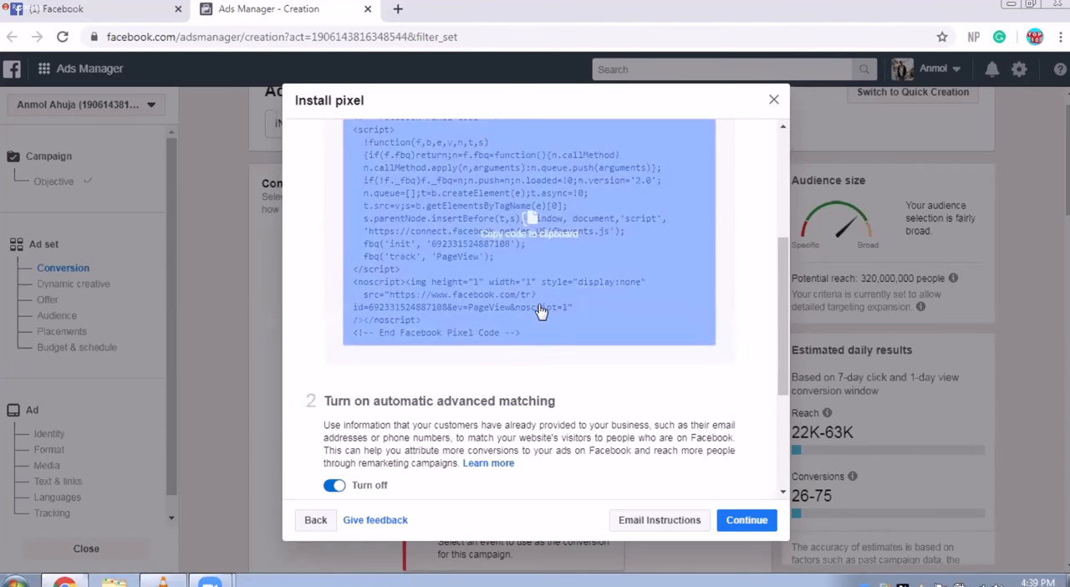
pyautogui.scroll(2, 540, 311)
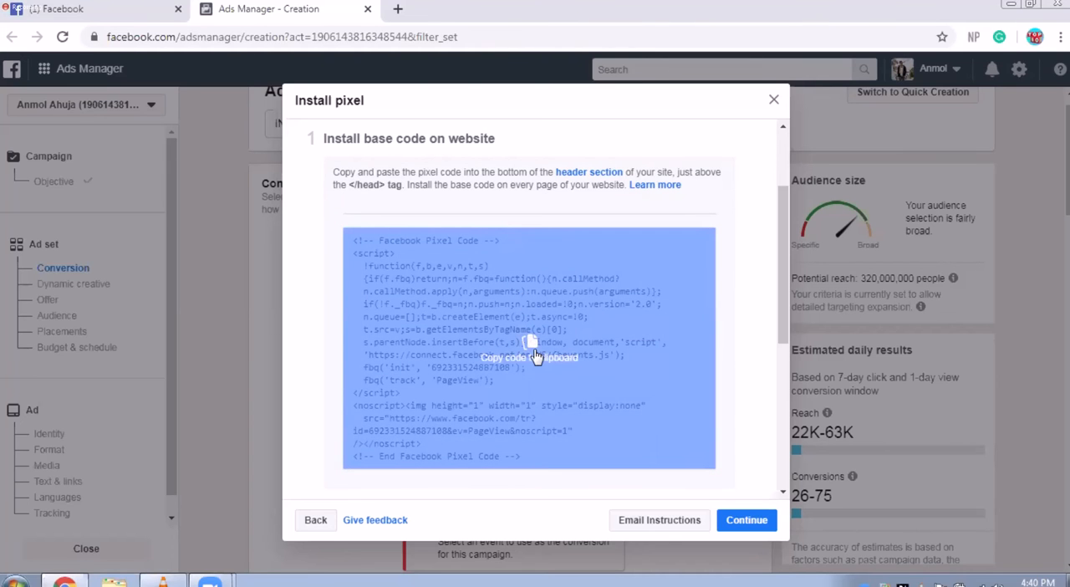
pyautogui.click(535, 357)
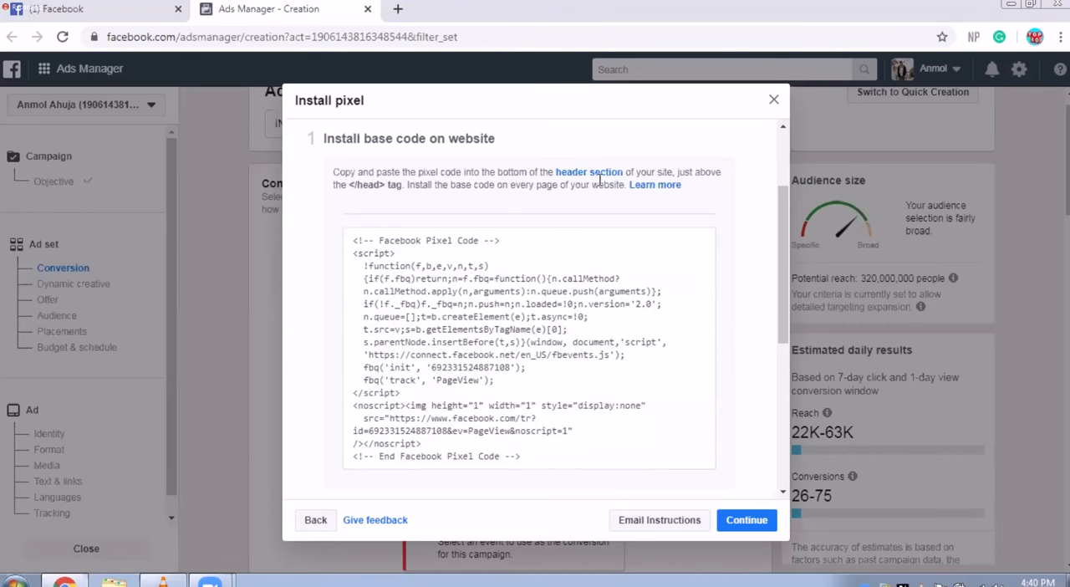
# Step: Open the WordPress admin login at hello.dreamwatching.com/wp-admin in a new browser tab
pyautogui.click(397, 10)
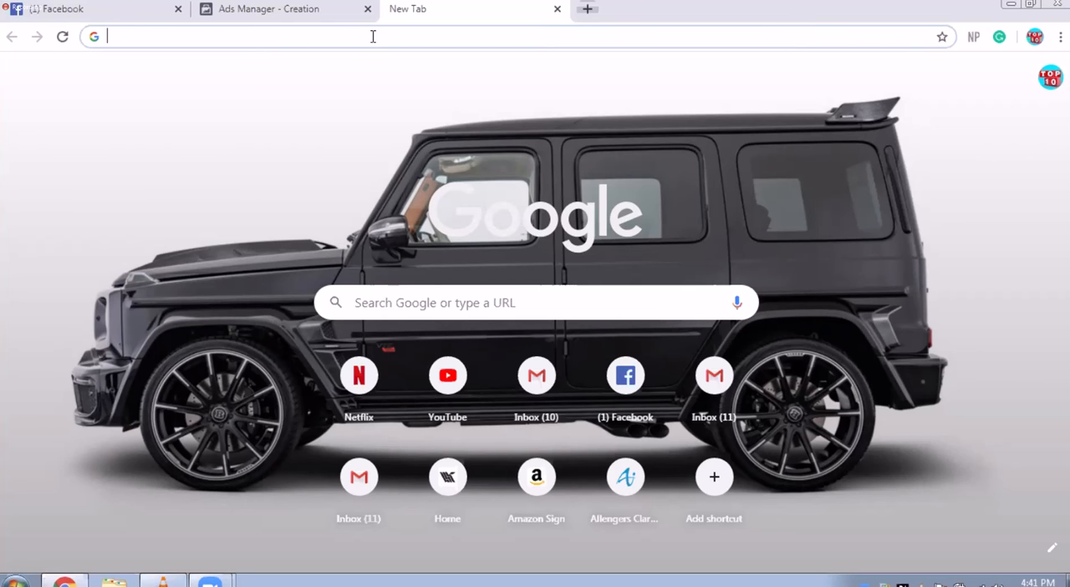
pyautogui.write('he')
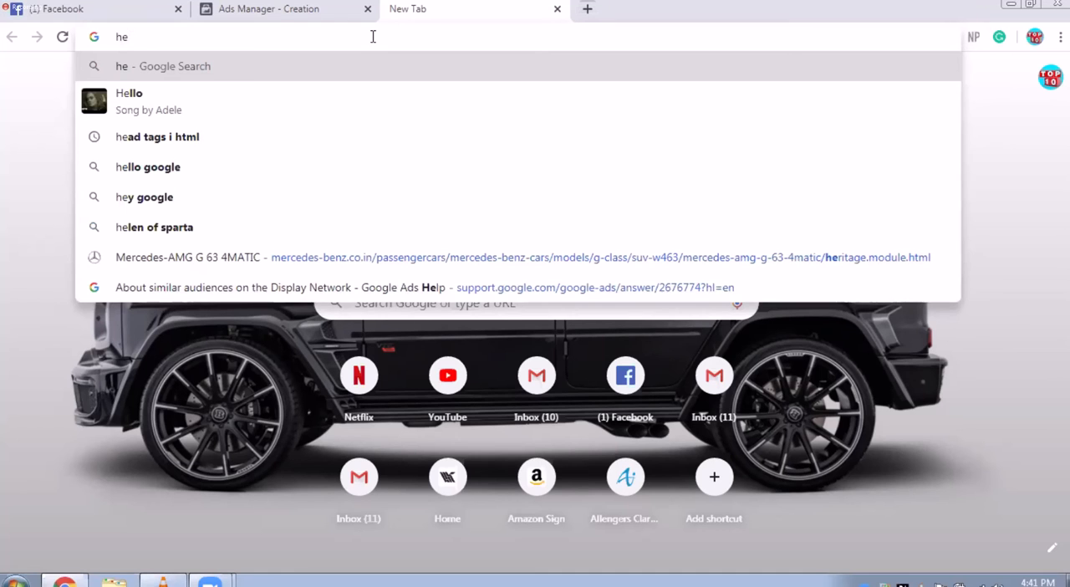
pyautogui.write('llo.')
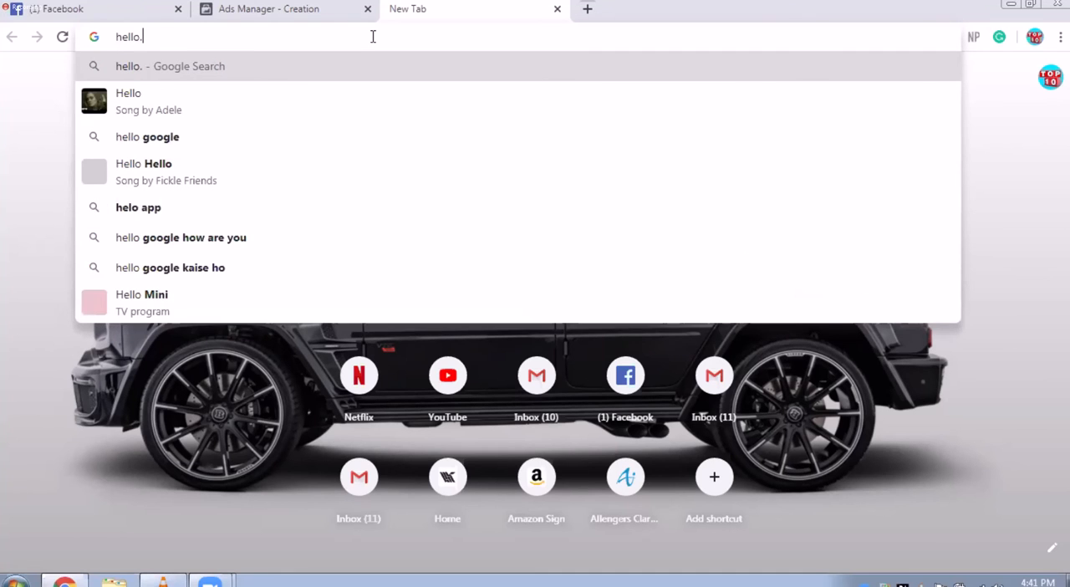
pyautogui.write('dream')
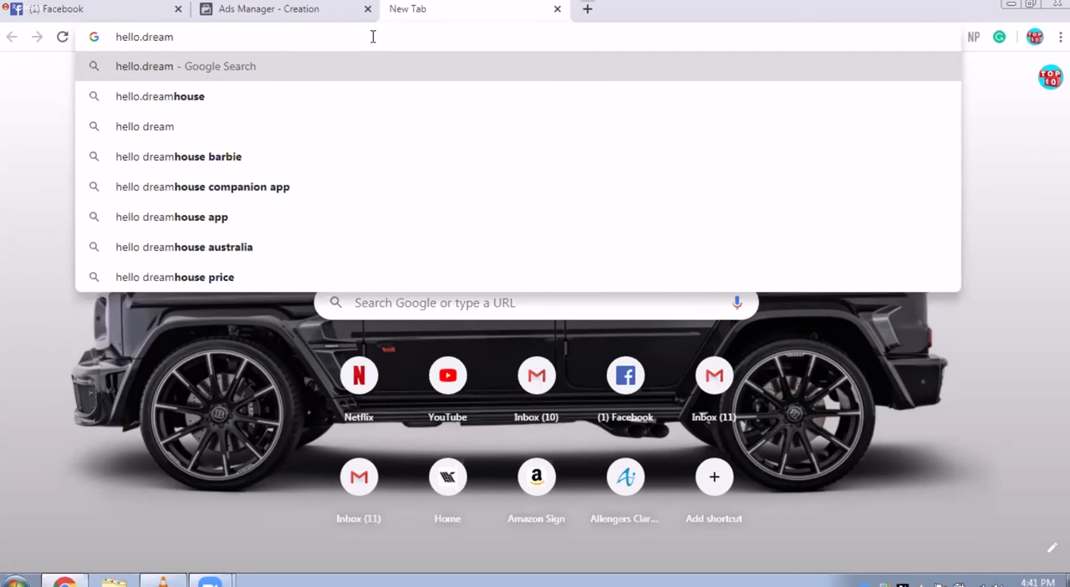
pyautogui.write('watching.co')
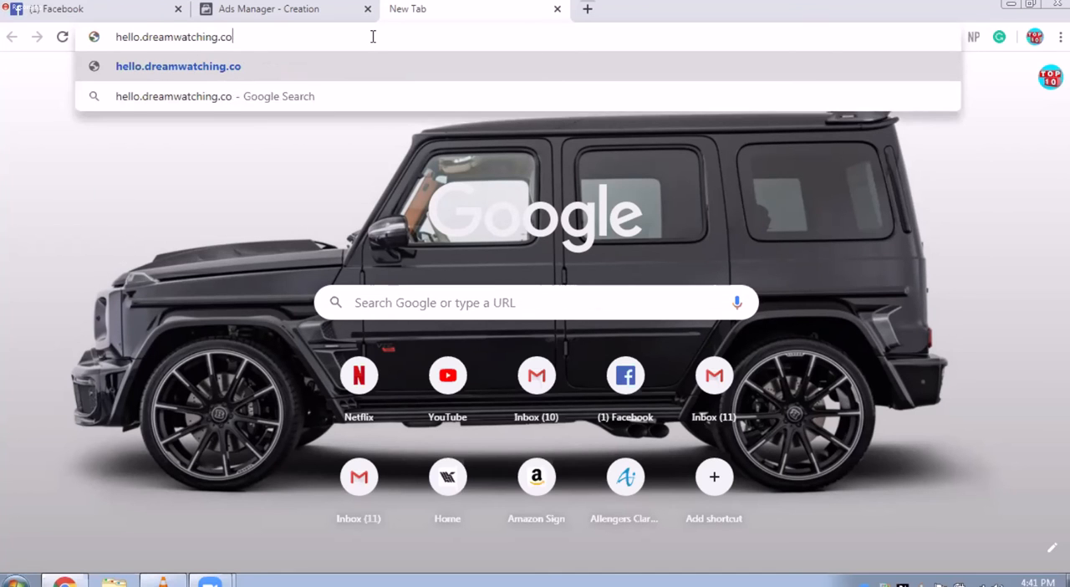
pyautogui.write('m/wp-admin')
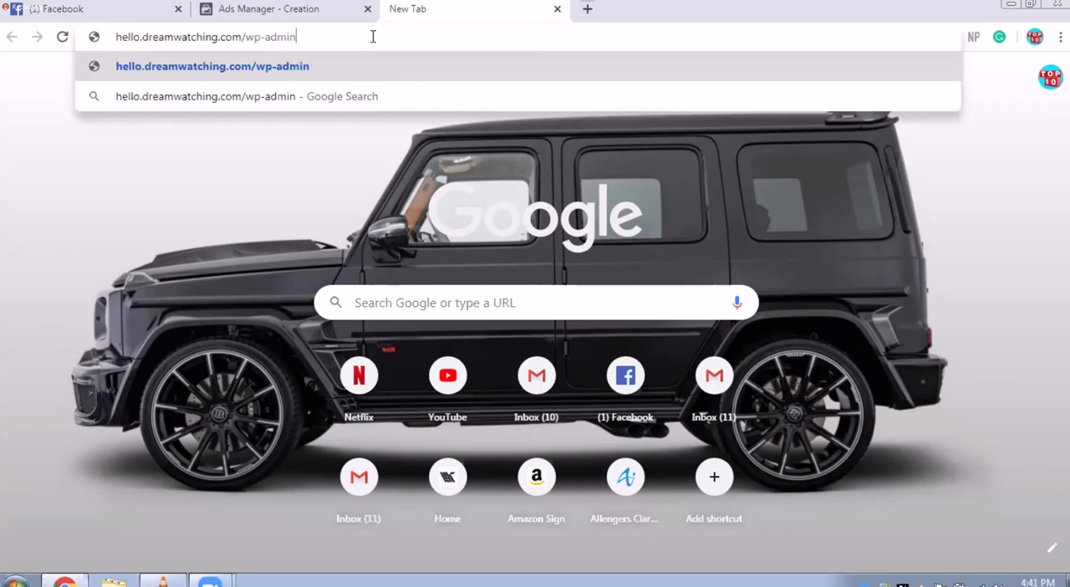
pyautogui.press('Return')
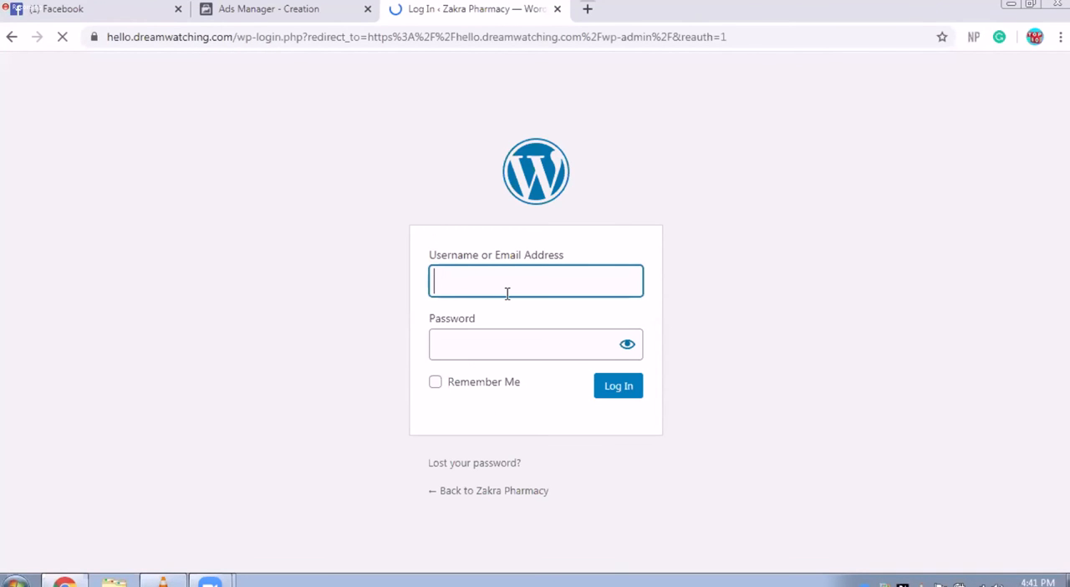
# Step: Log in to the WordPress admin with the username Admin and the account password
pyautogui.write('Admin')
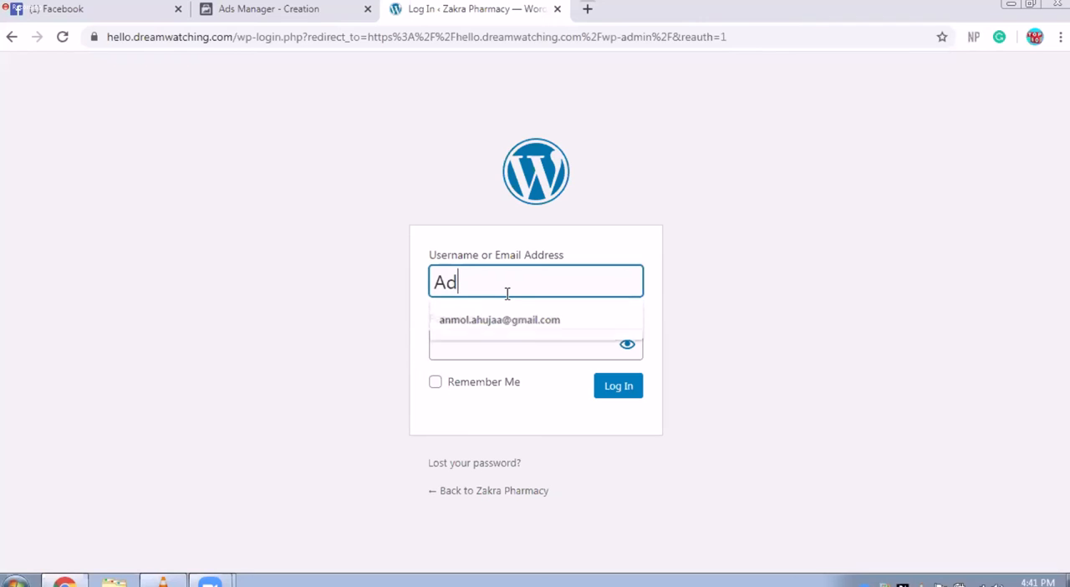
pyautogui.press('Tab')
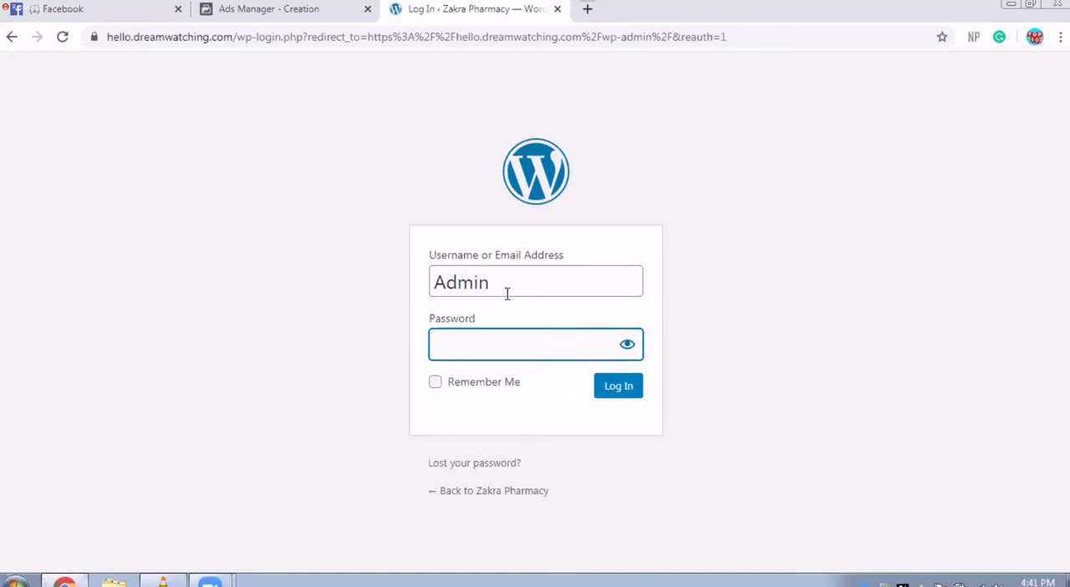
pyautogui.write('••••')
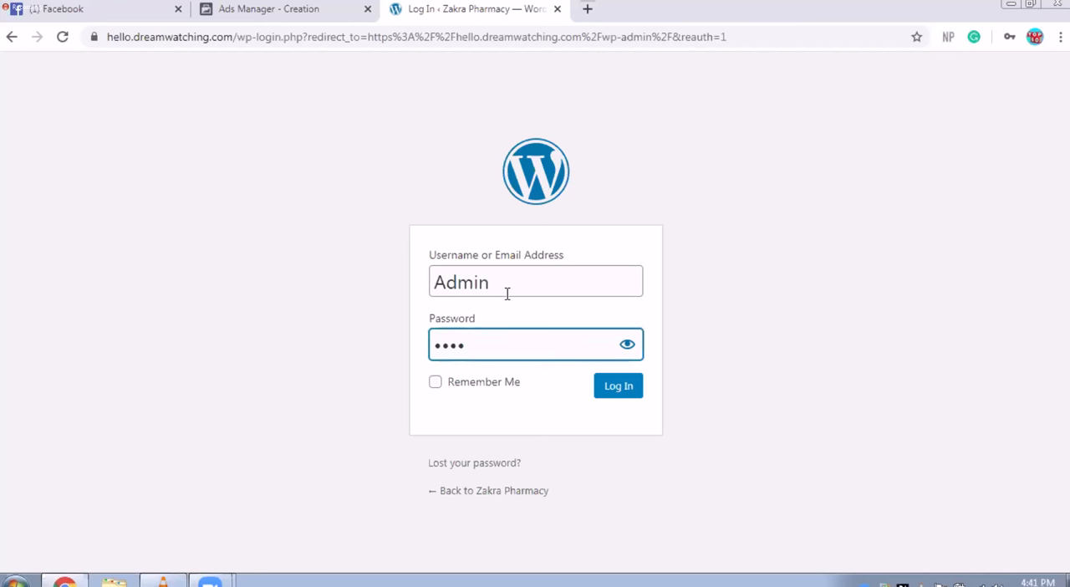
pyautogui.write('•••••••••')
pyautogui.click(632, 392)
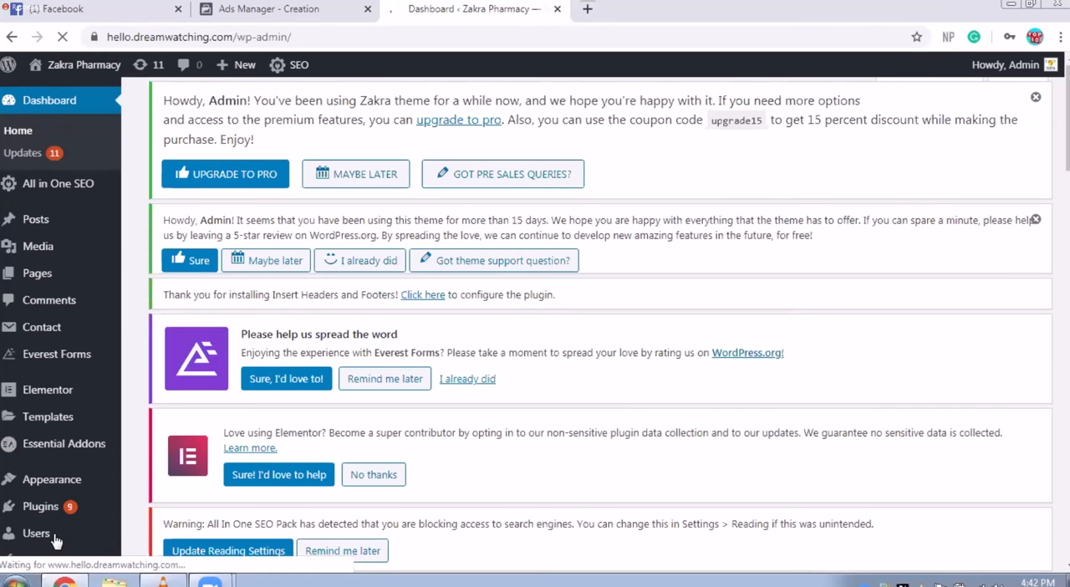
# Step: Look over the WordPress dashboard and decline to save the login password in the browser
pyautogui.scroll(-1, 554, 393)
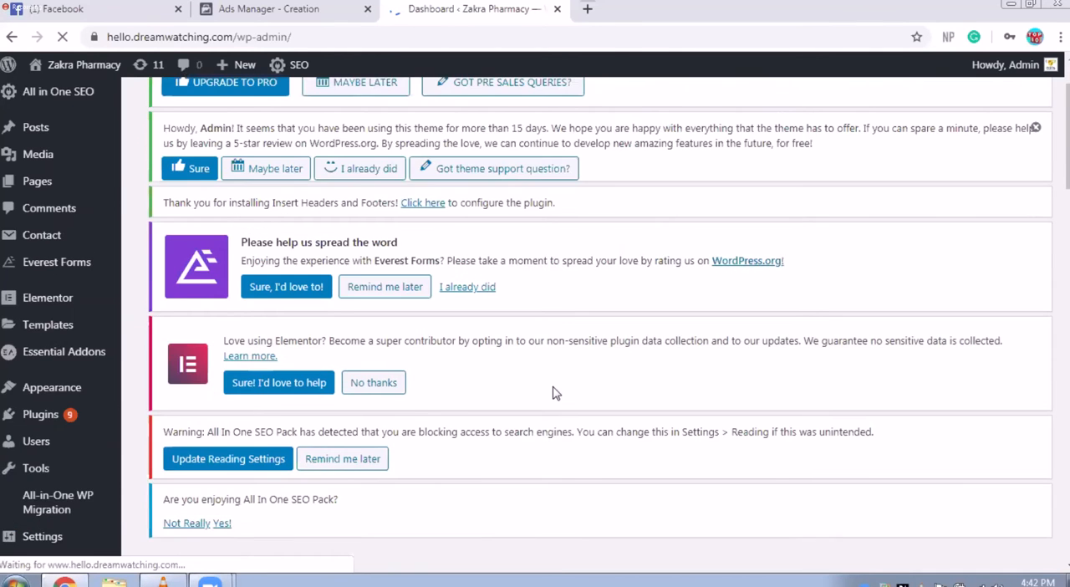
pyautogui.scroll(-2, 554, 393)
pyautogui.scroll(1, 258, 416)
pyautogui.scroll(1, 258, 418)
pyautogui.moveTo(63, 466)
pyautogui.scroll(-1, 88, 457)
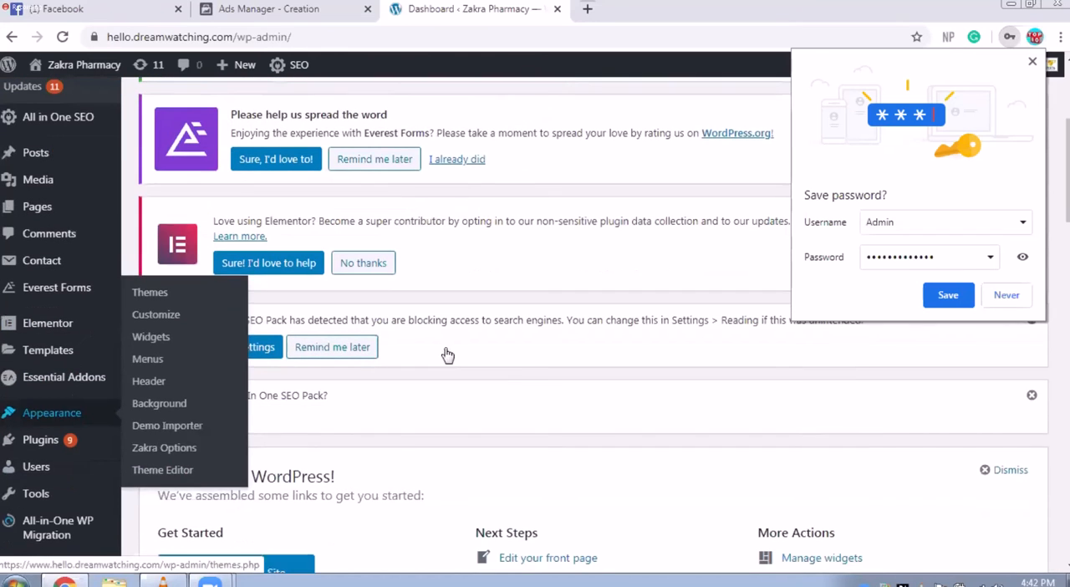
pyautogui.click(1006, 295)
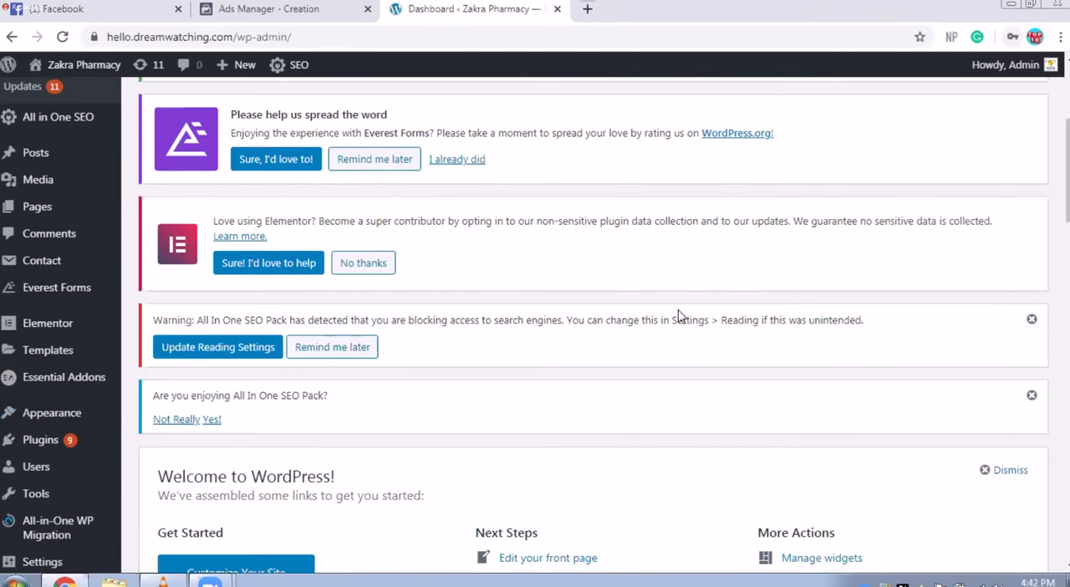
# Step: Open the Zakra theme's Theme Header file (header.php) in the Theme Editor
pyautogui.moveTo(64, 407)
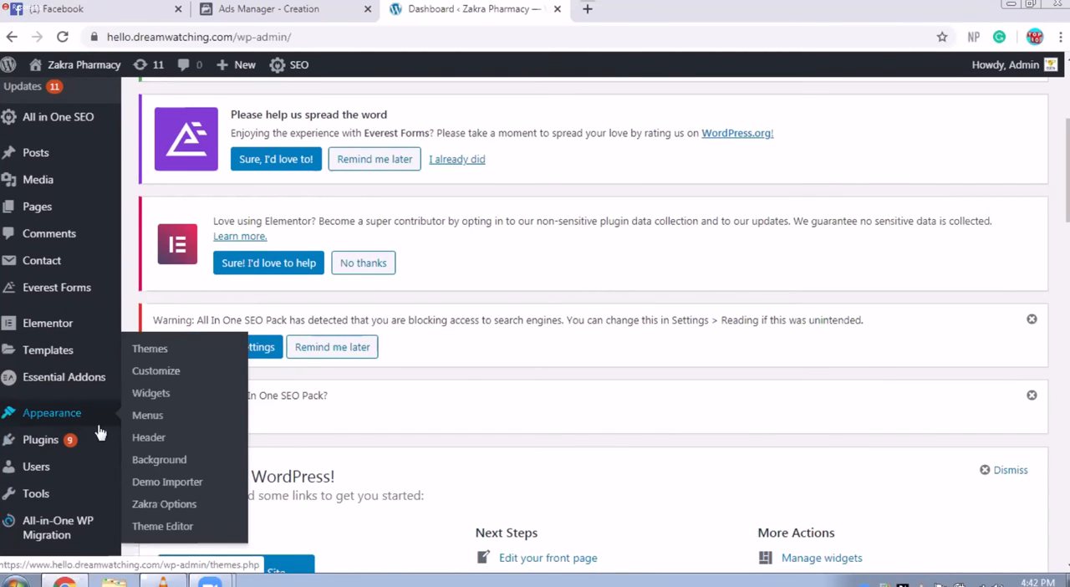
pyautogui.click(168, 534)
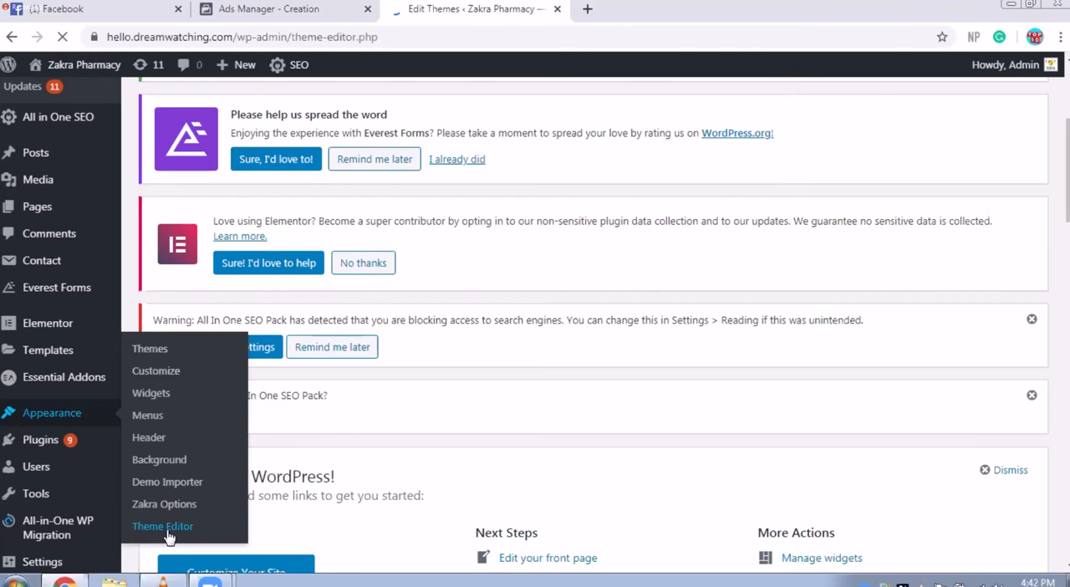
pyautogui.scroll(-5, 168, 535)
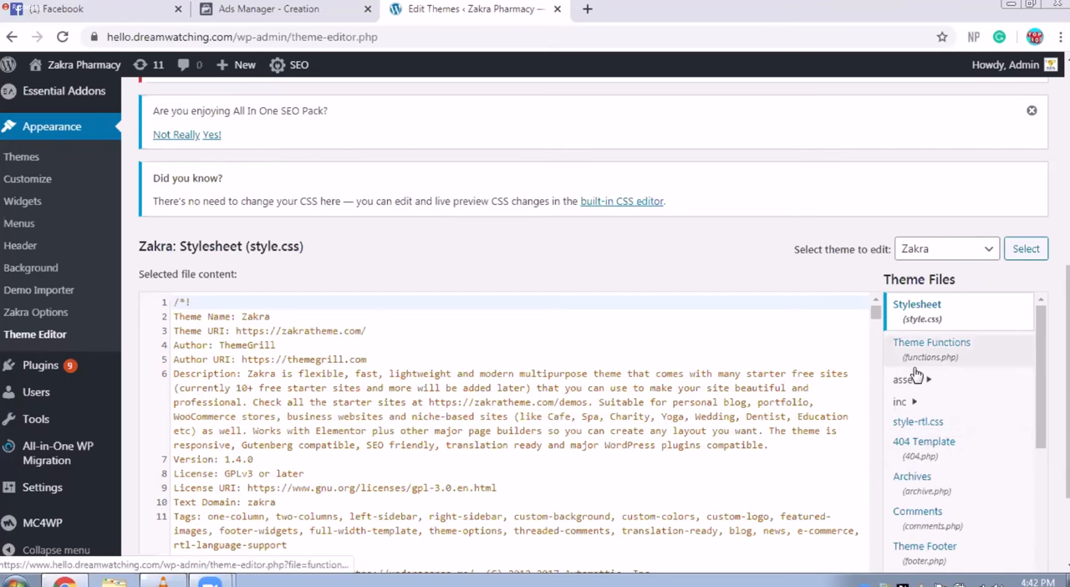
pyautogui.scroll(-2, 949, 501)
pyautogui.scroll(-1, 942, 501)
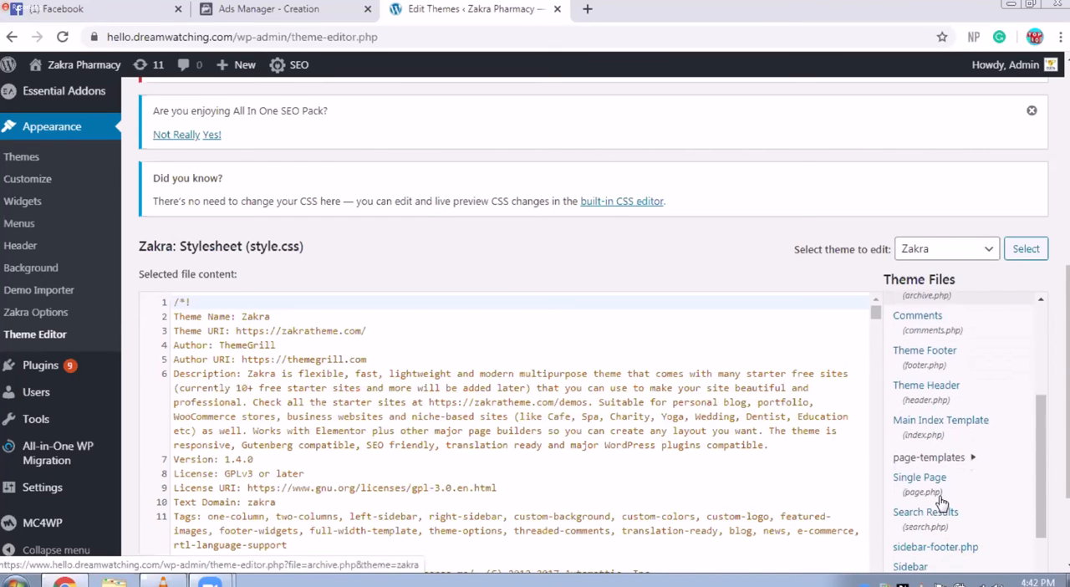
pyautogui.click(949, 401)
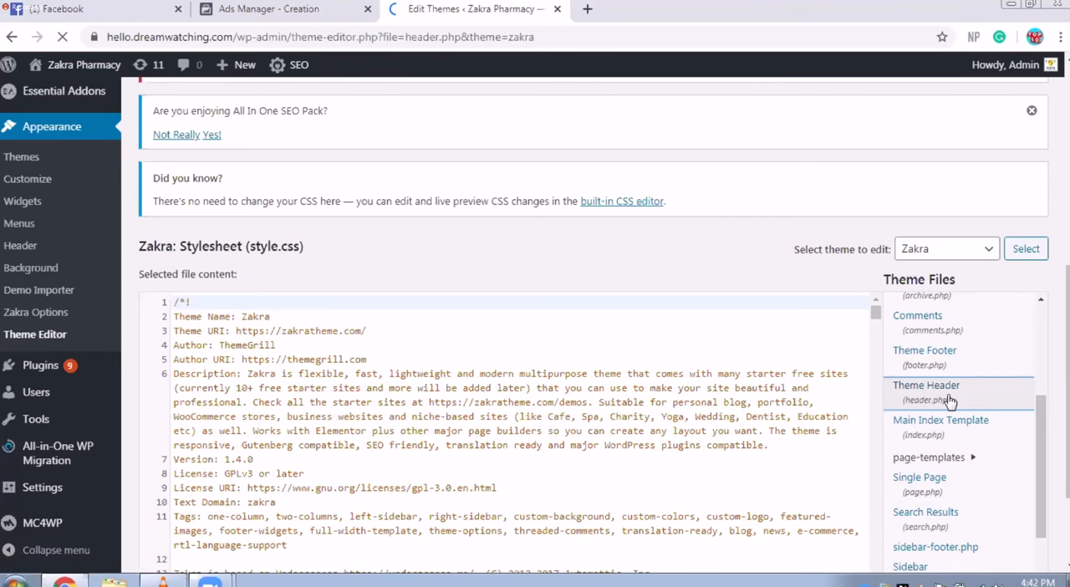
# Step: Paste the copied Facebook pixel code on a new line directly below the opening <head> tag in header.php and update the file
pyautogui.scroll(-5, 543, 433)
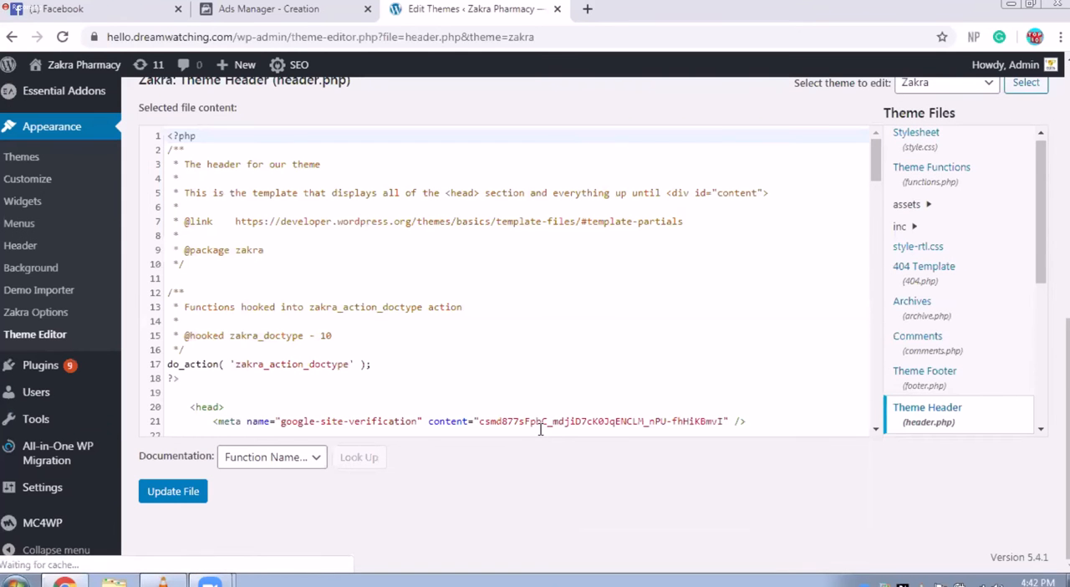
pyautogui.scroll(-2, 540, 429)
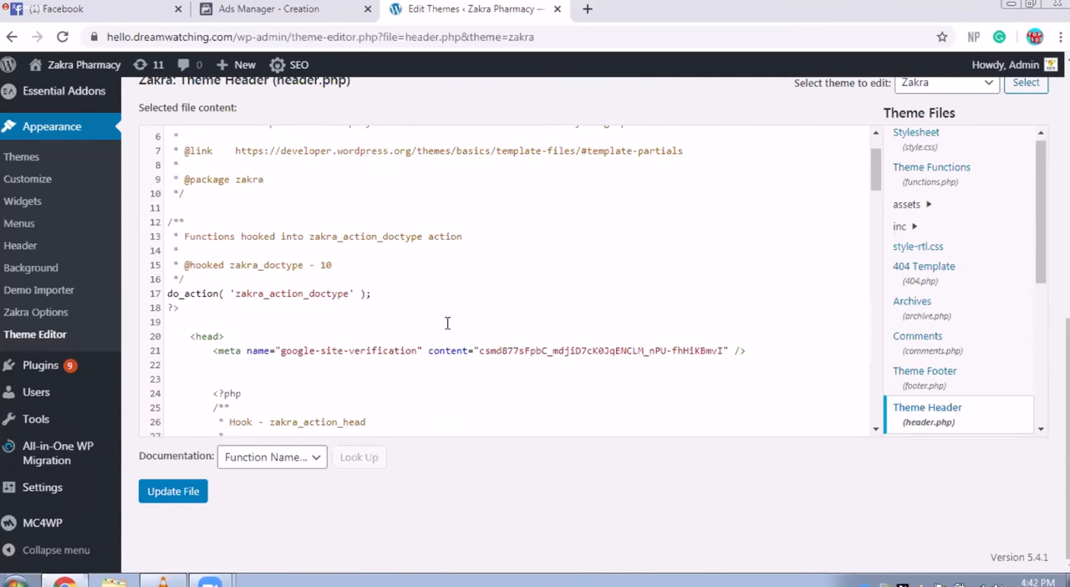
pyautogui.scroll(-3, 448, 323)
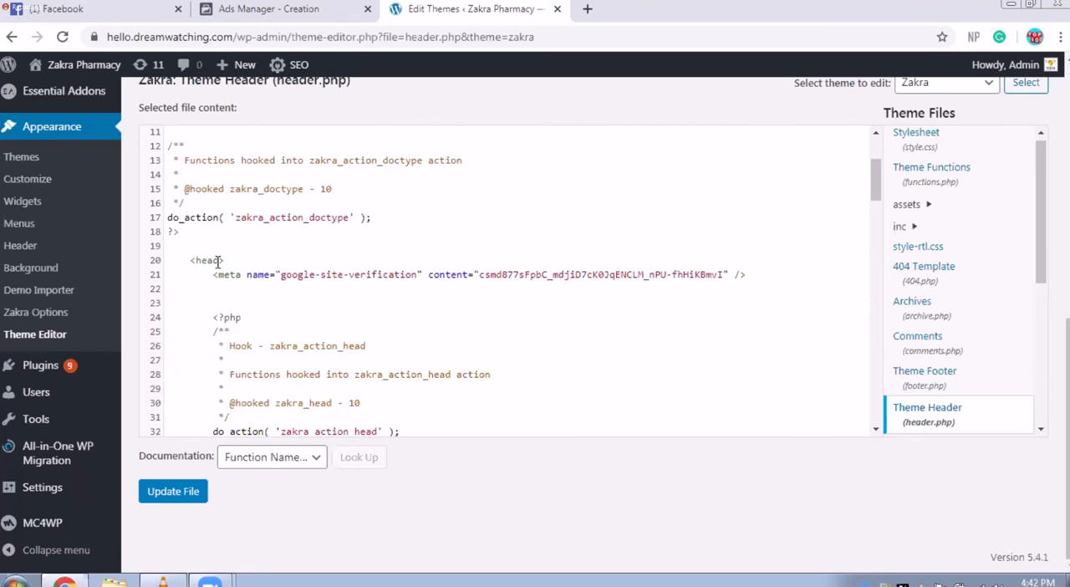
pyautogui.click(226, 260)
pyautogui.press('Return')
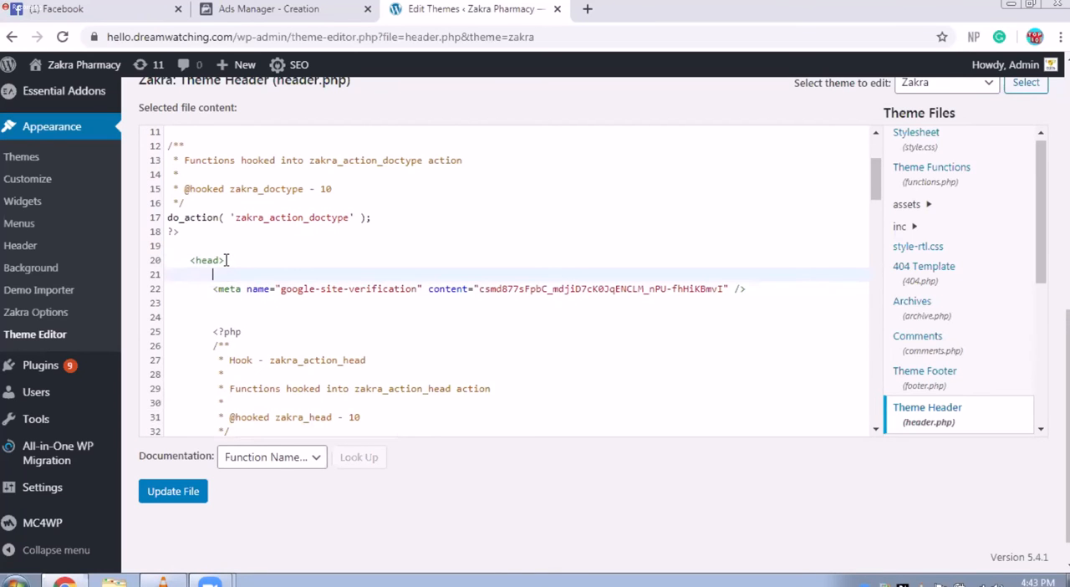
pyautogui.hotkey('ctrl', 'v')
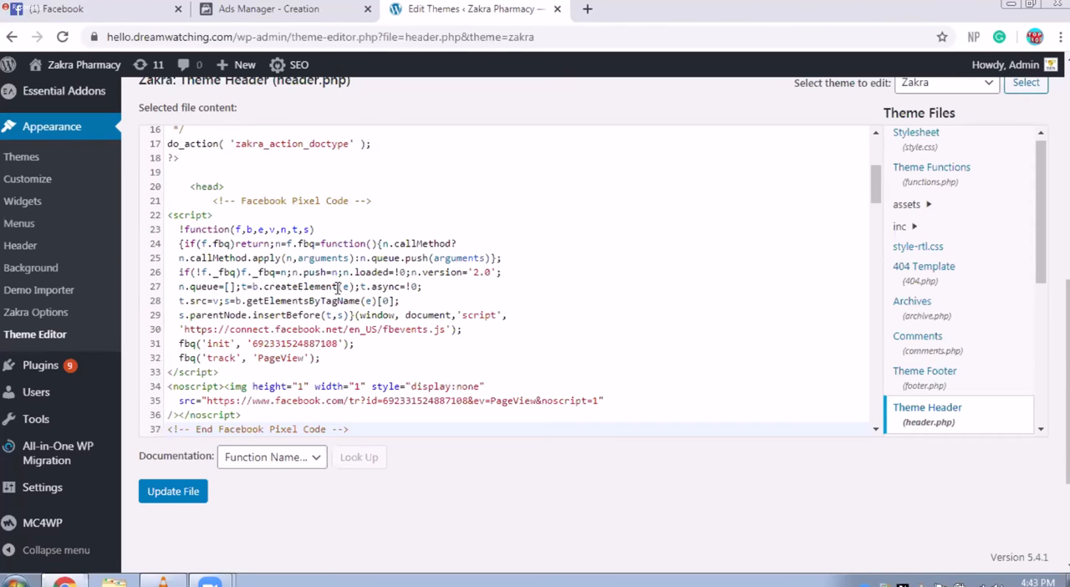
pyautogui.scroll(-1, 338, 288)
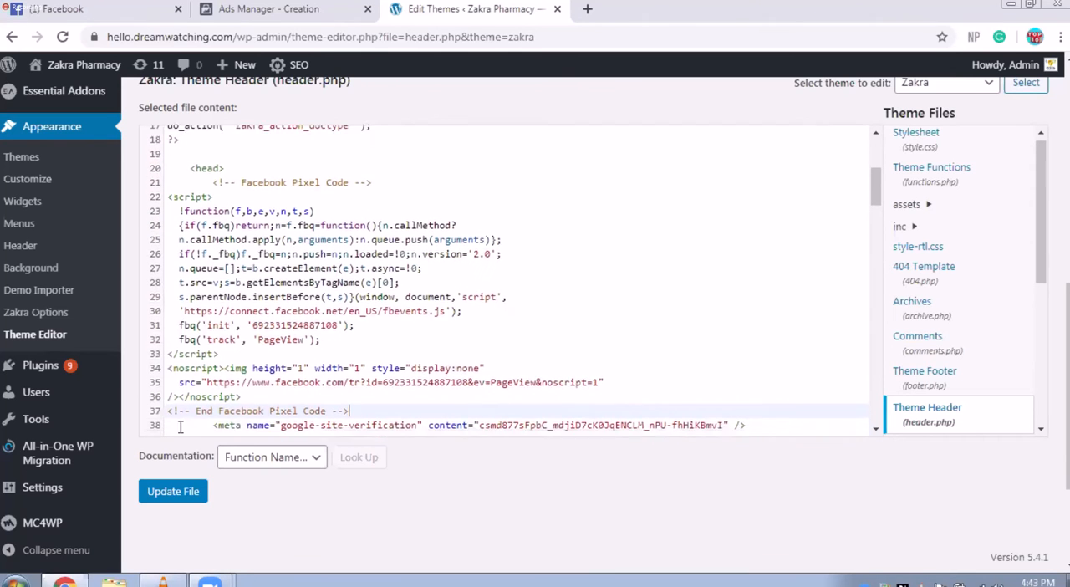
pyautogui.click(190, 496)
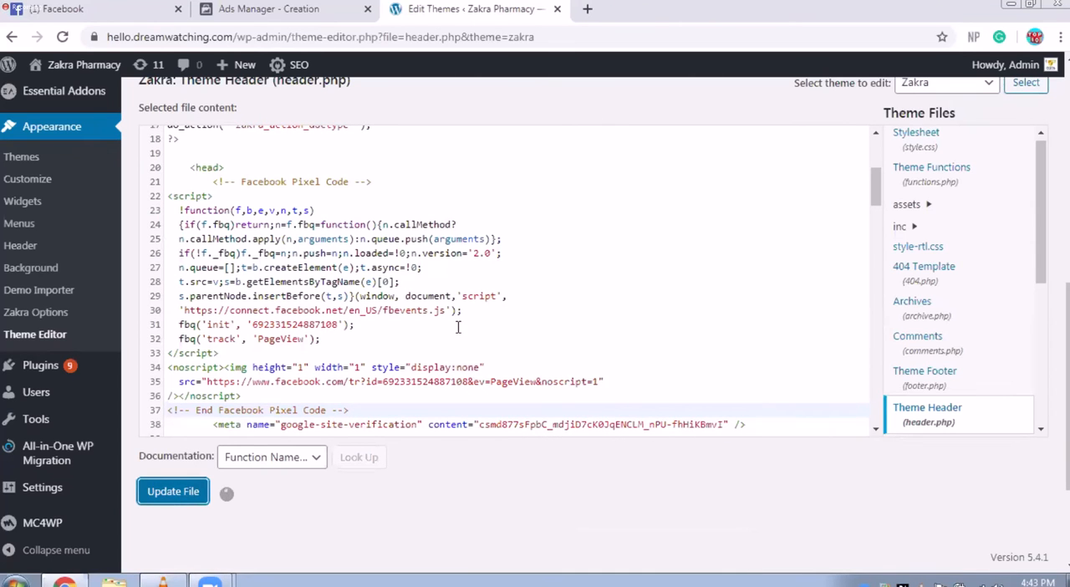
pyautogui.scroll(-3, 458, 327)
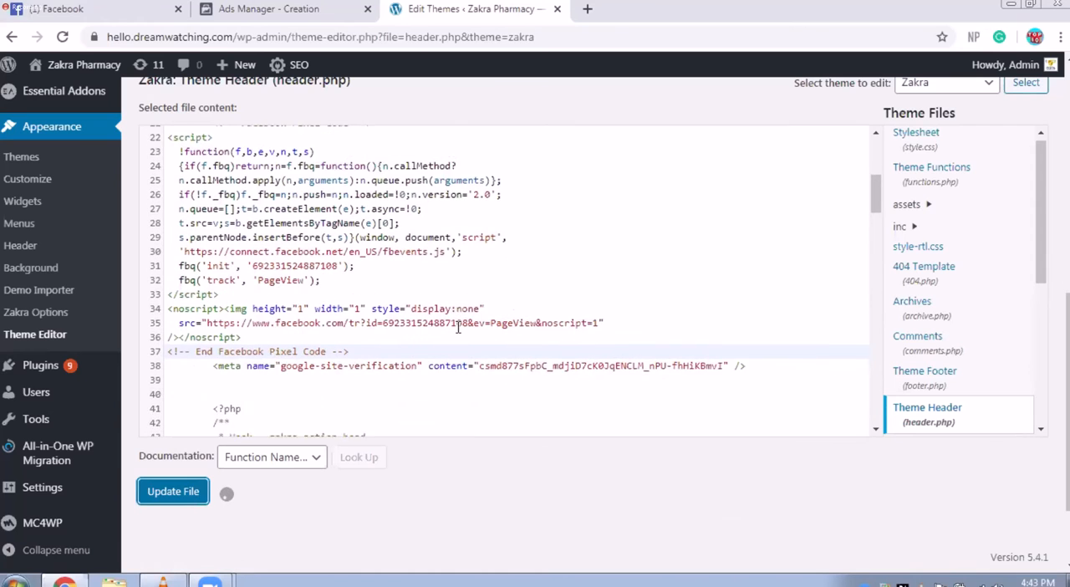
pyautogui.scroll(1, 458, 334)
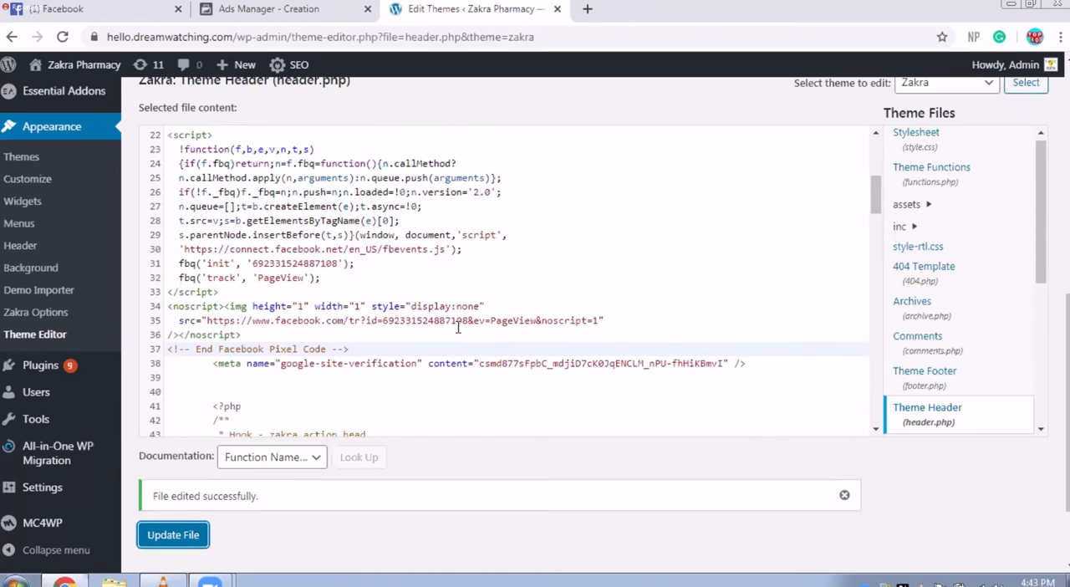
# Step: Open the live website in a new browser tab and copy its address
pyautogui.moveTo(86, 69)
pyautogui.click(96, 93)
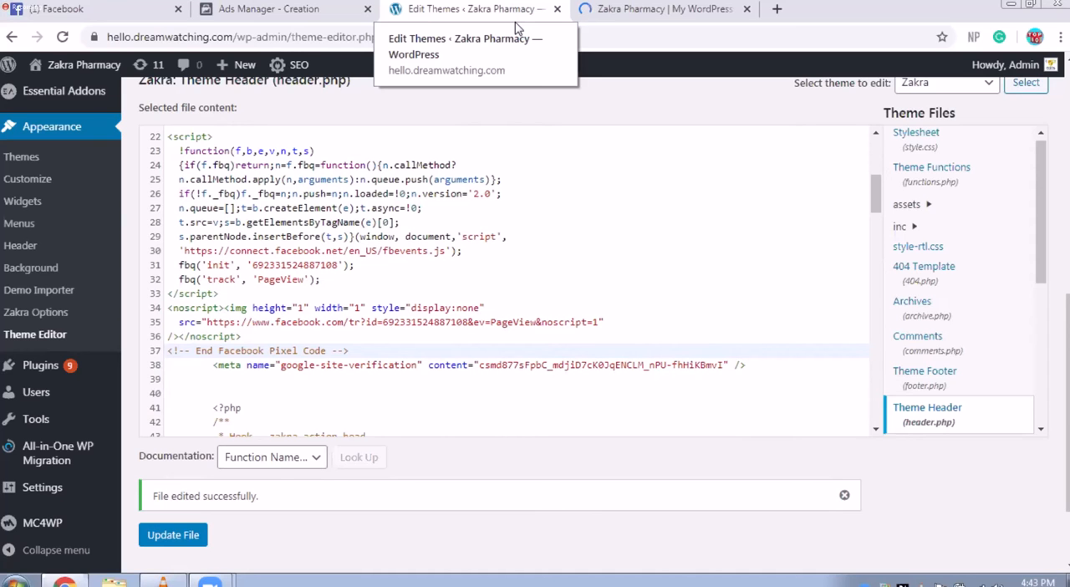
pyautogui.click(699, 16)
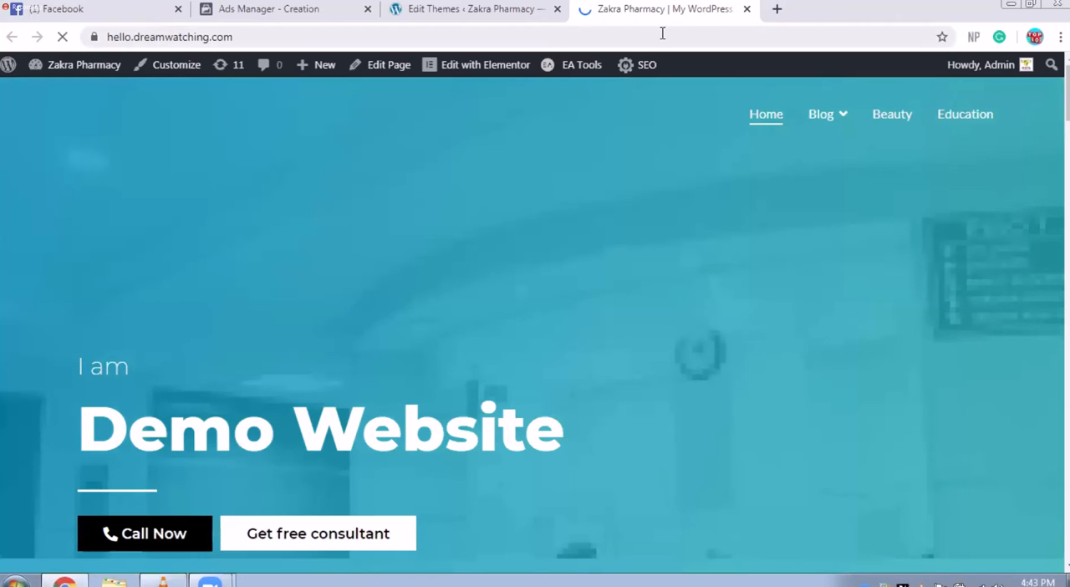
pyautogui.click(660, 32)
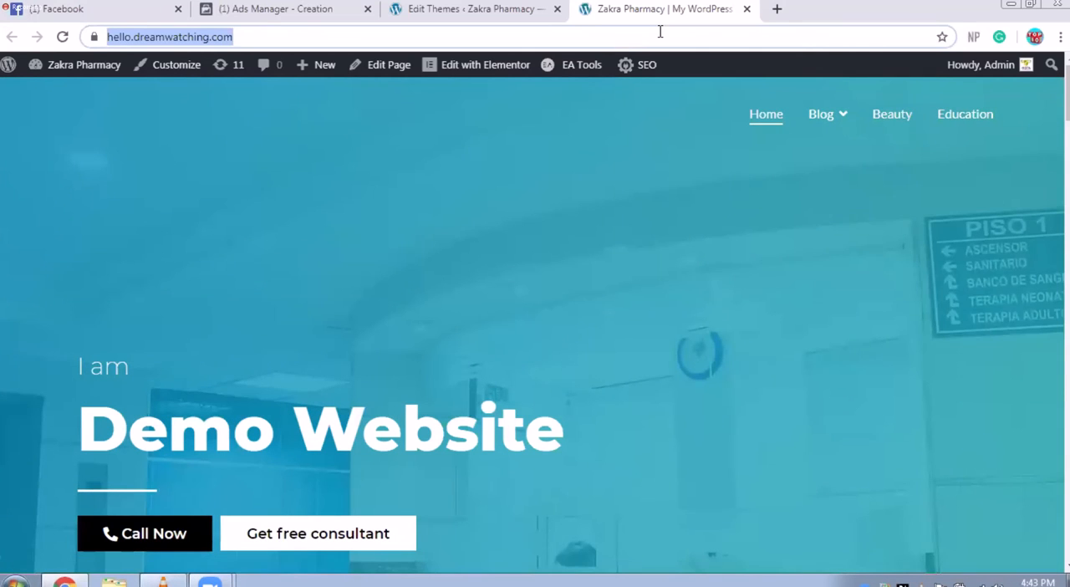
pyautogui.click(306, 8)
pyautogui.moveTo(581, 389)
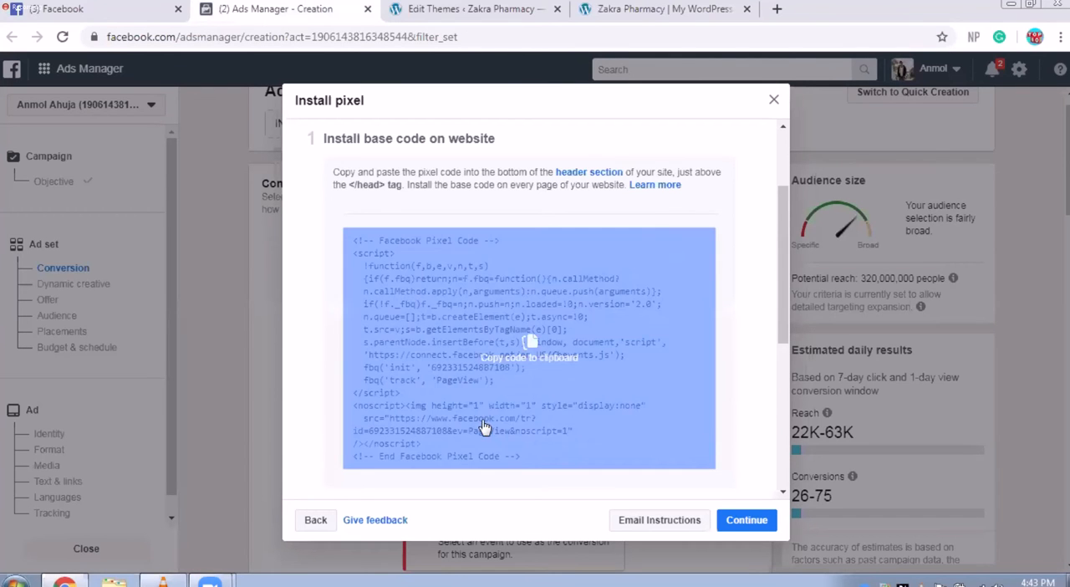
pyautogui.scroll(-3, 581, 390)
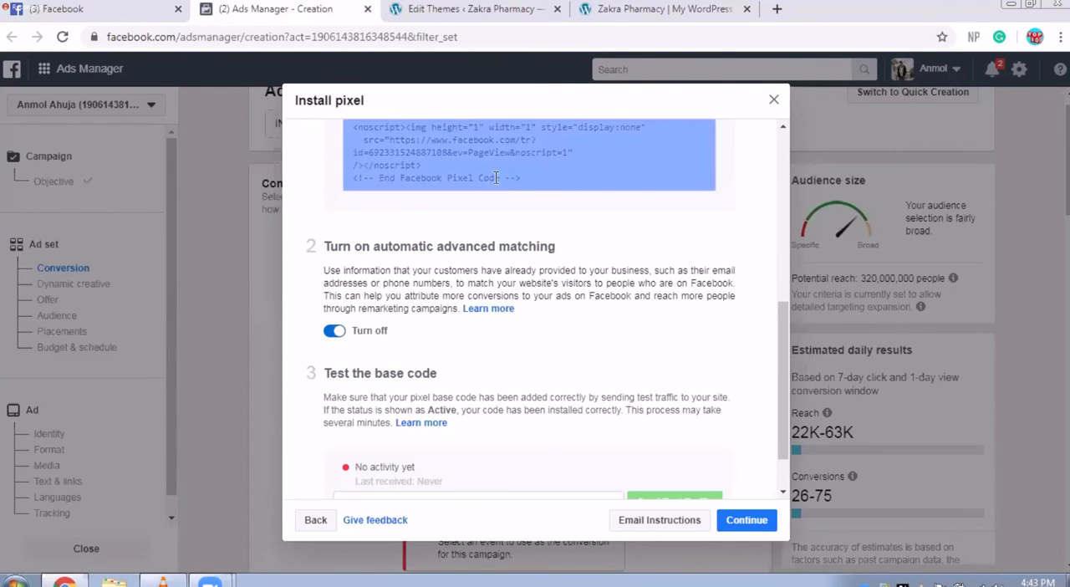
pyautogui.scroll(-1, 378, 289)
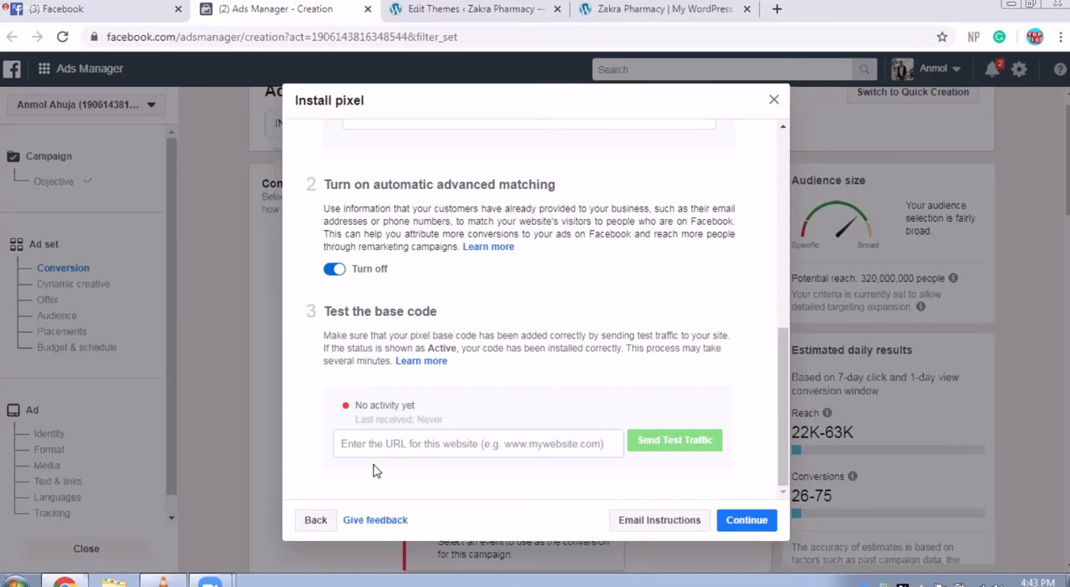
pyautogui.click(434, 442)
pyautogui.write('https://www.hello.dreamwatching.com/')
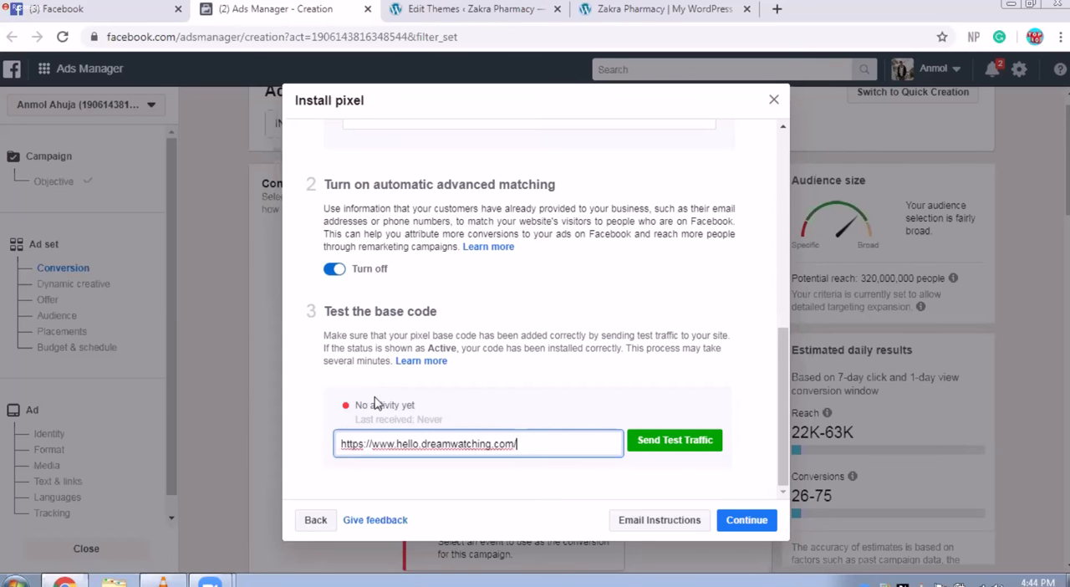
pyautogui.scroll(1, 485, 431)
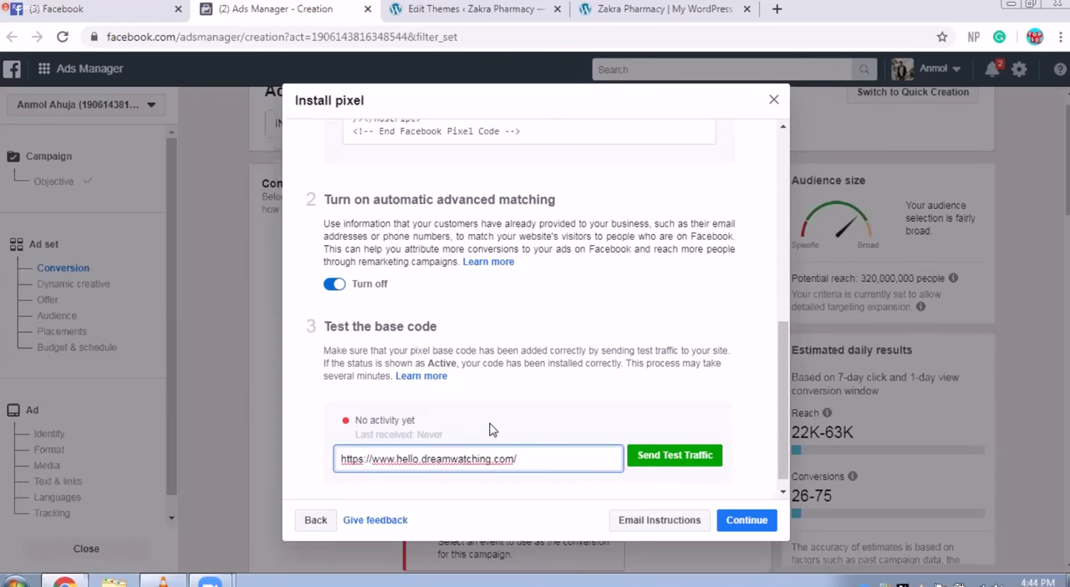
pyautogui.click(661, 459)
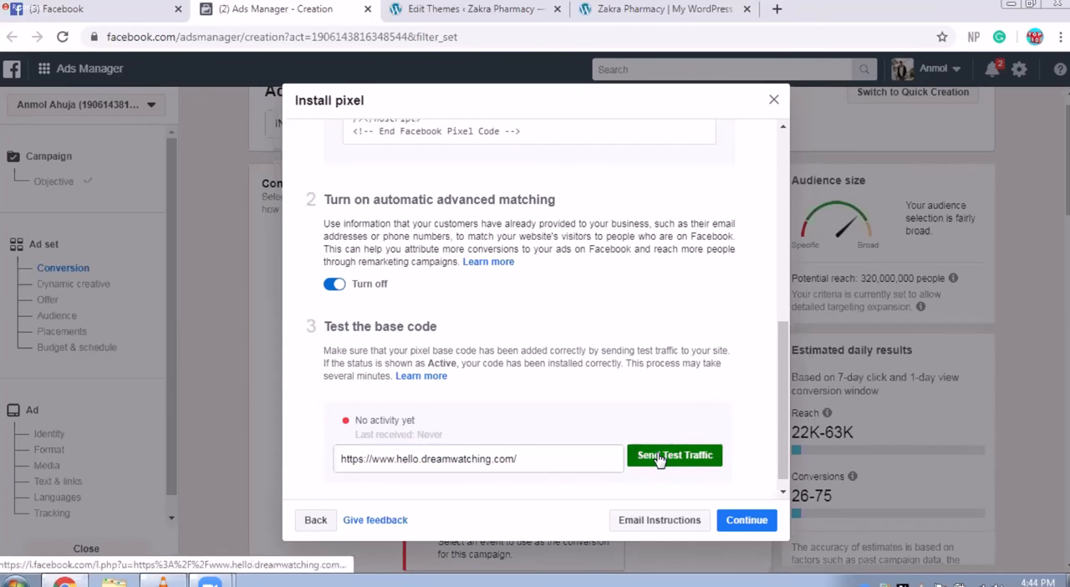
# Step: Return to the pixel installation in Ads Manager, continue to event setup and choose Facebook's Event Setup Tool
pyautogui.click(273, 8)
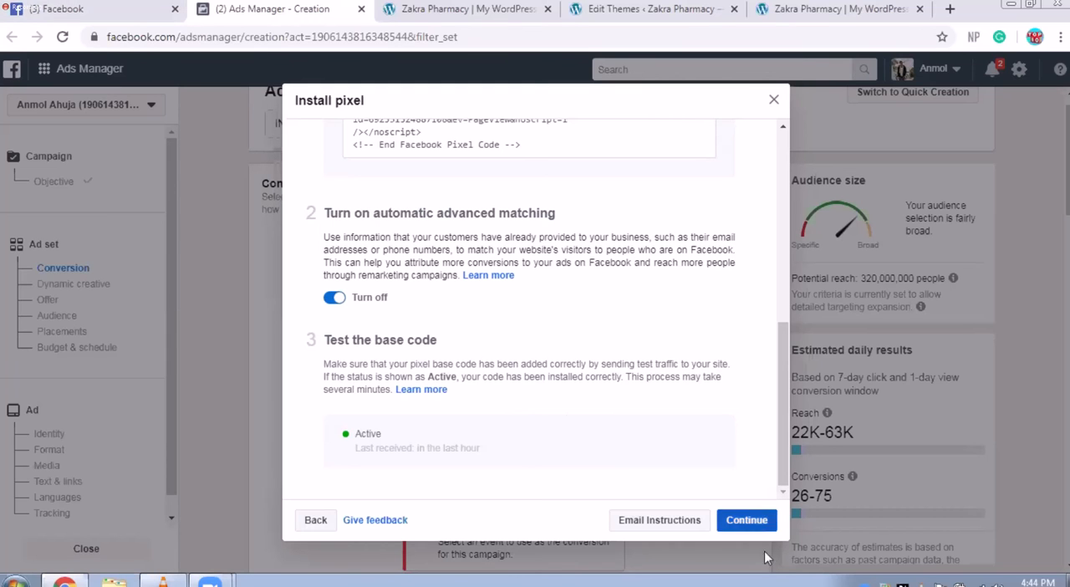
pyautogui.click(750, 520)
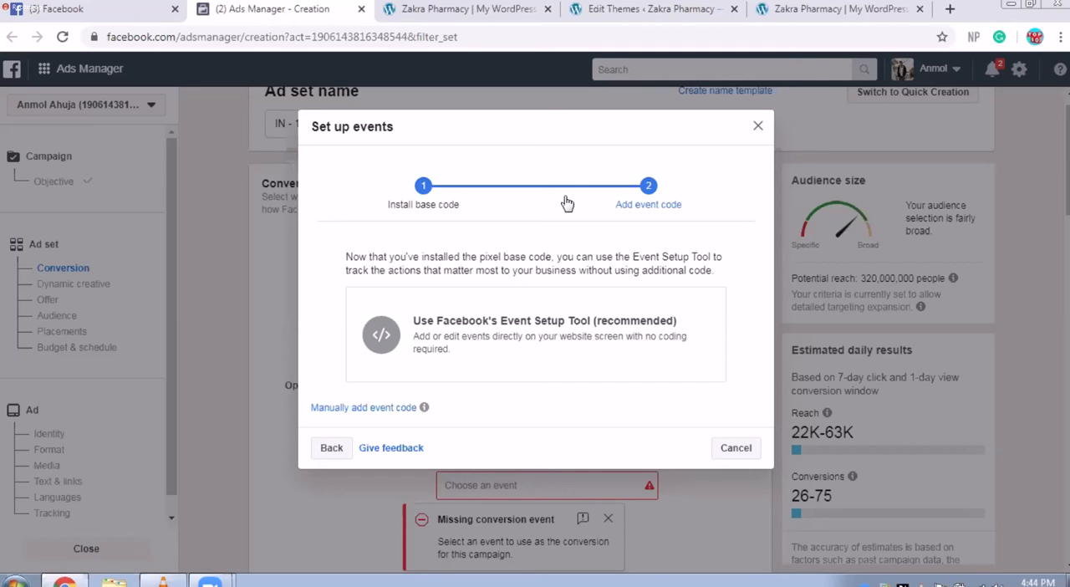
pyautogui.click(547, 335)
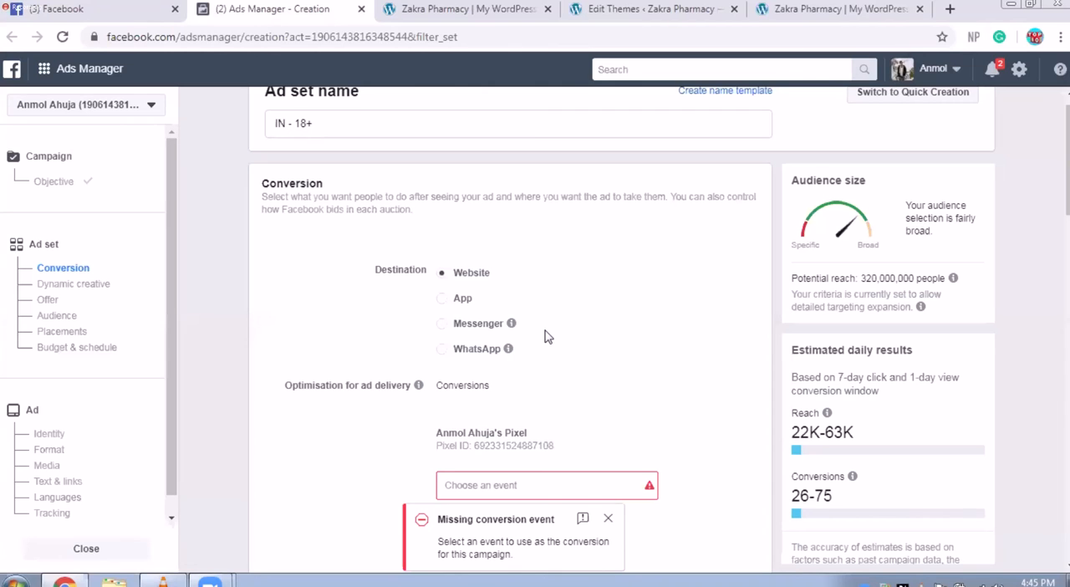
# Step: Dismiss the missing conversion event notice and review the remaining ad set sections down to Audience
pyautogui.click(609, 518)
pyautogui.scroll(-5, 505, 461)
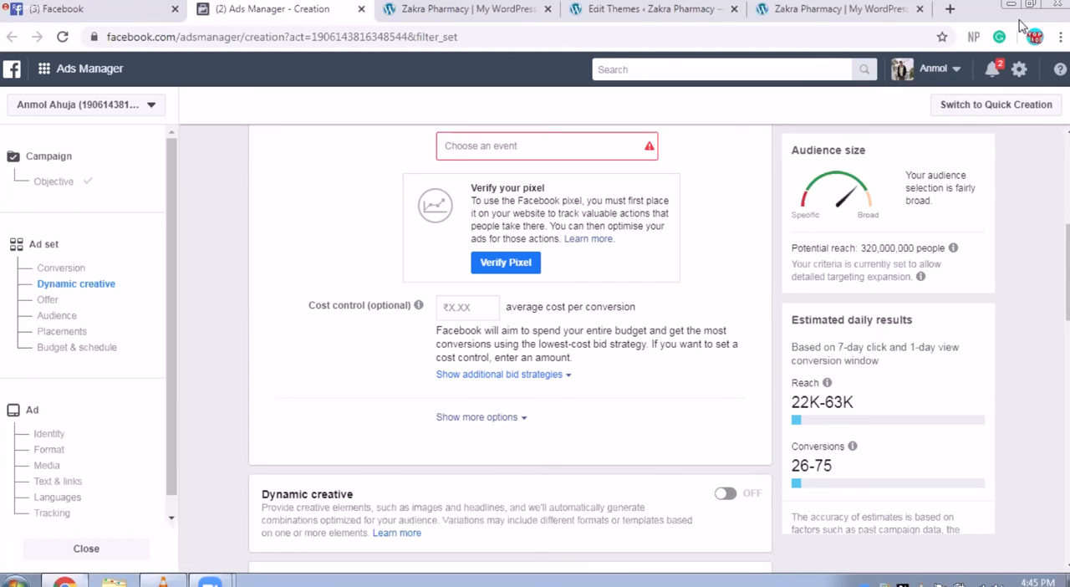
pyautogui.scroll(-3, 1018, 354)
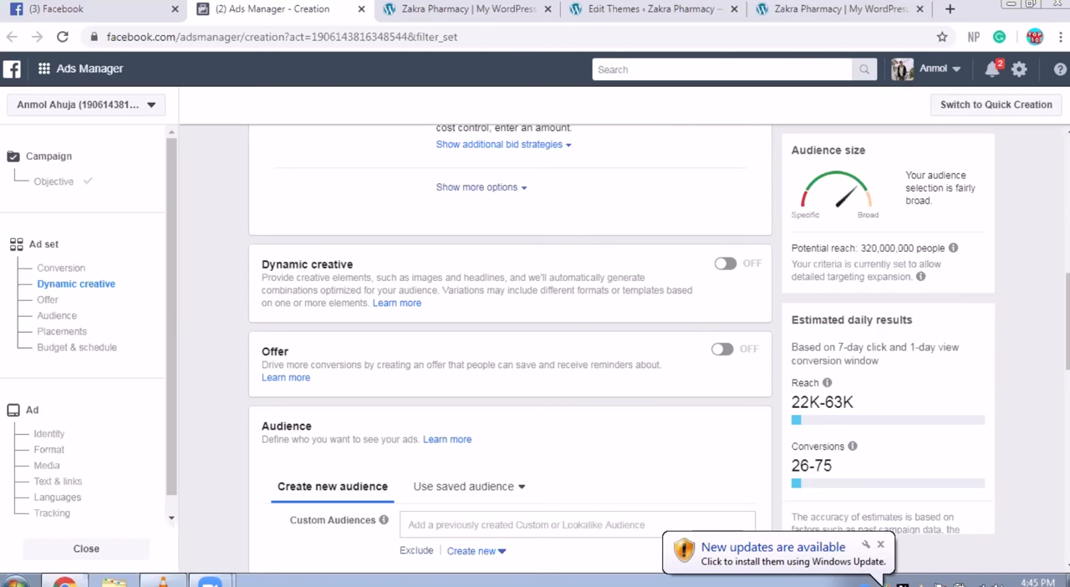
# Step: Check the pixel code saved in the Zakra theme's header.php in the WordPress theme editor, and return to Ads Manager
pyautogui.scroll(2, 628, 194)
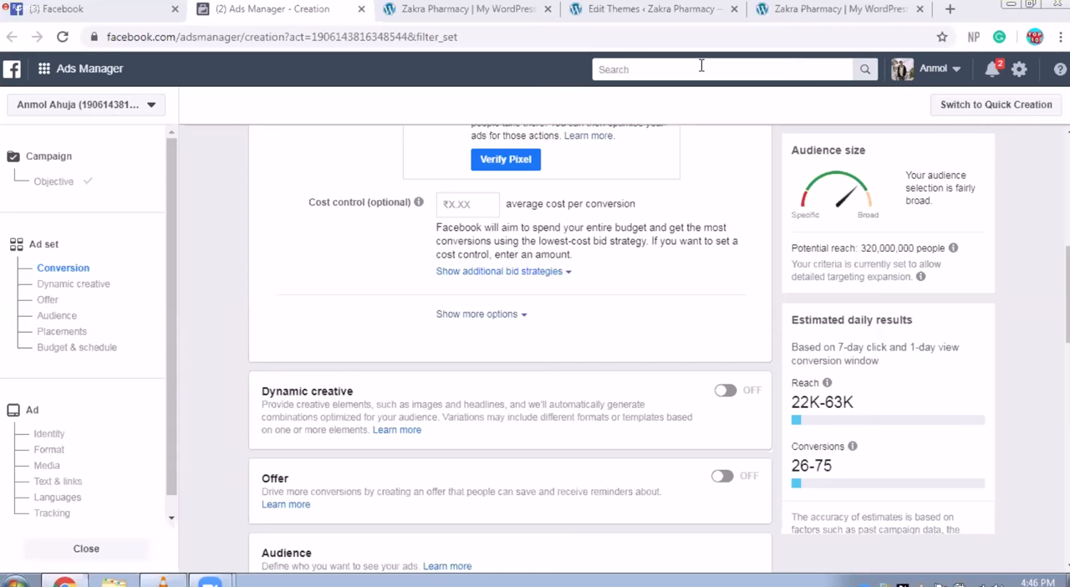
pyautogui.hotkey('ctrl', 'Tab')
pyautogui.hotkey('ctrl', 'Tab')
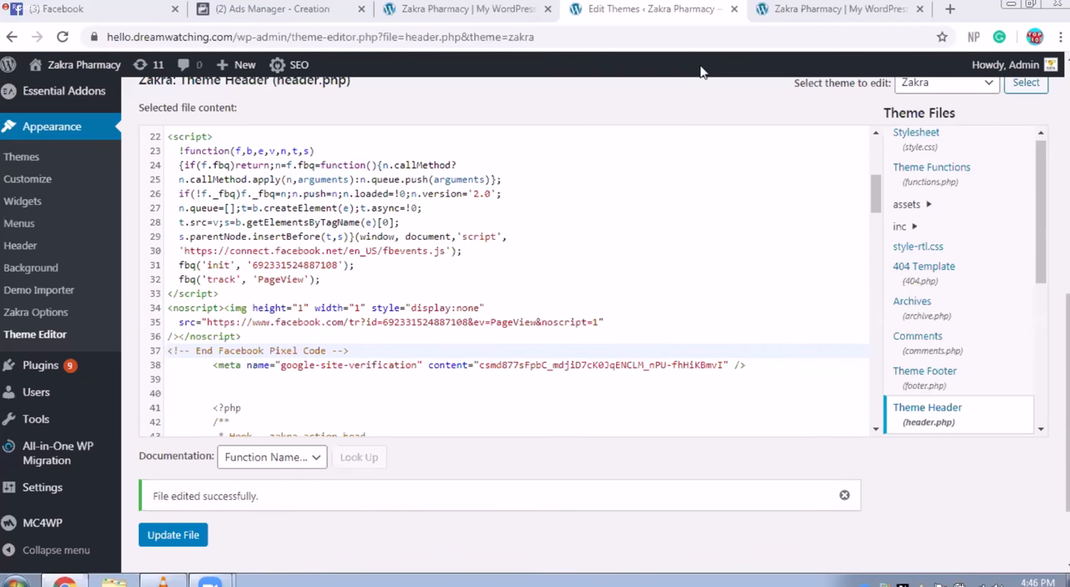
pyautogui.click(270, 15)
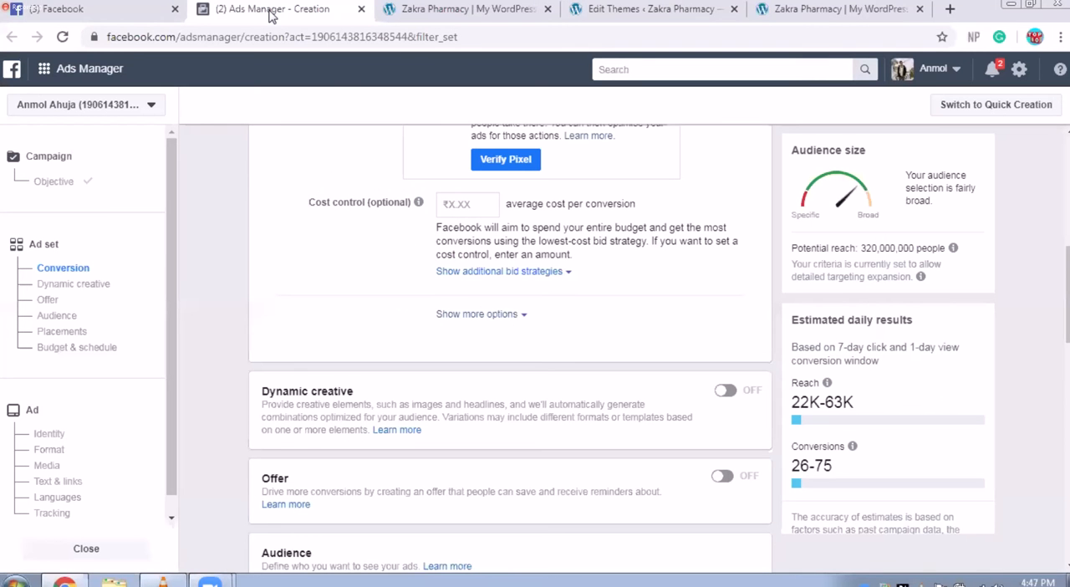
# Step: Start verifying the pixel, choose to add its code manually, and continue past the base code to event setup
pyautogui.click(505, 160)
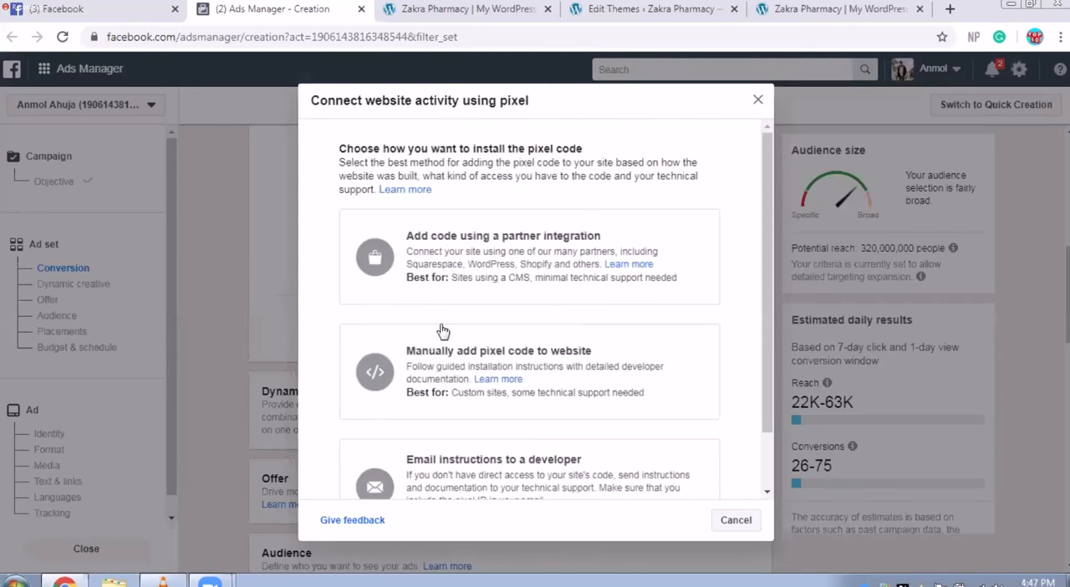
pyautogui.click(516, 379)
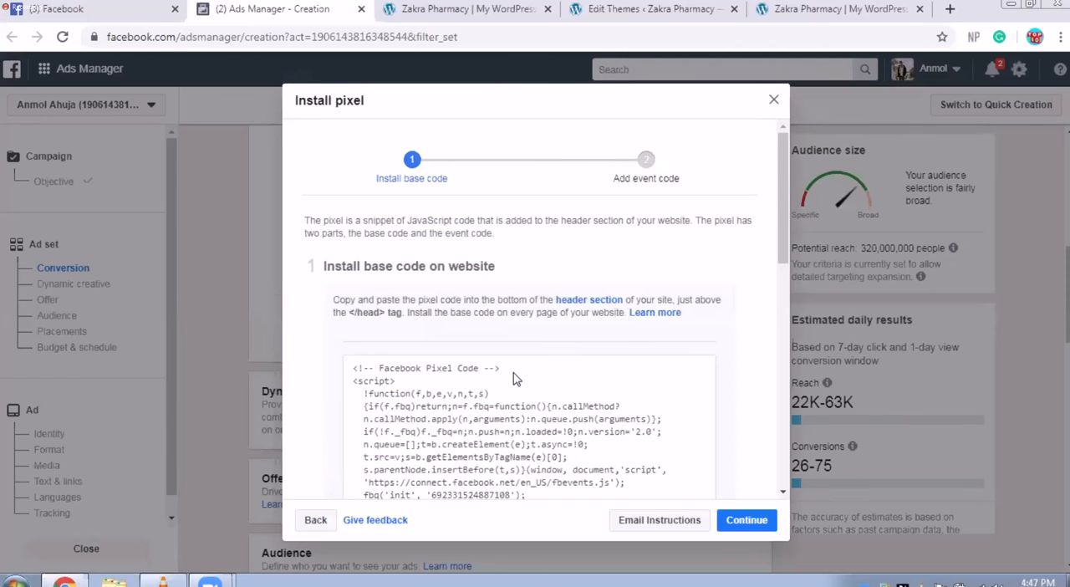
pyautogui.scroll(-10, 642, 399)
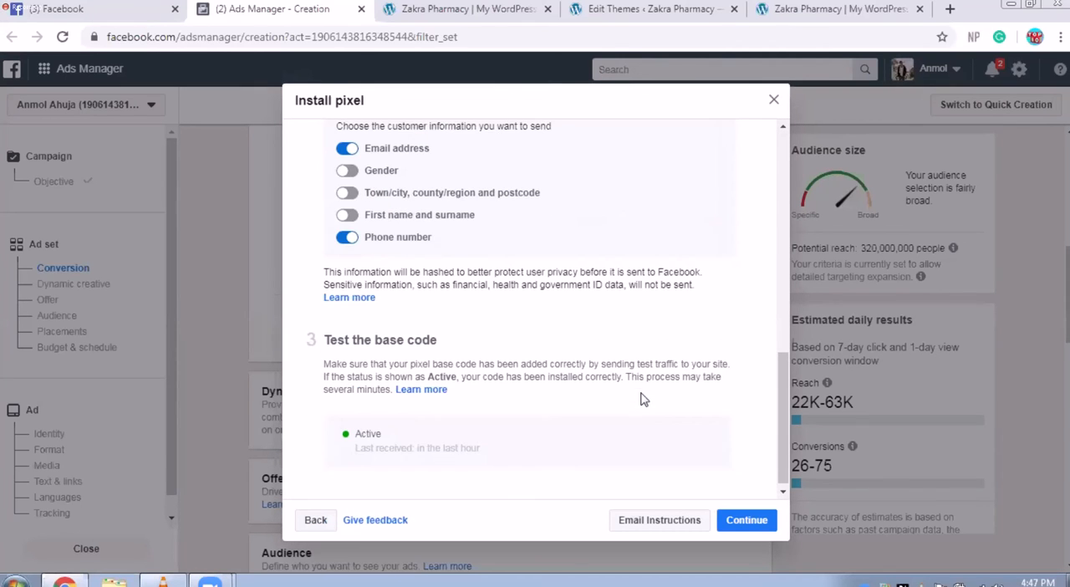
pyautogui.click(752, 519)
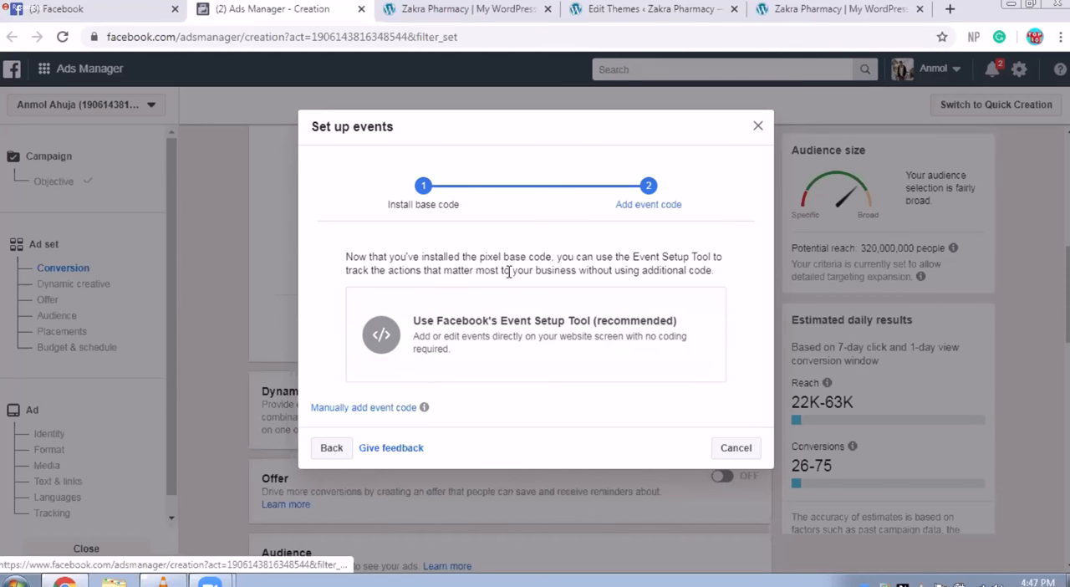
pyautogui.click(509, 326)
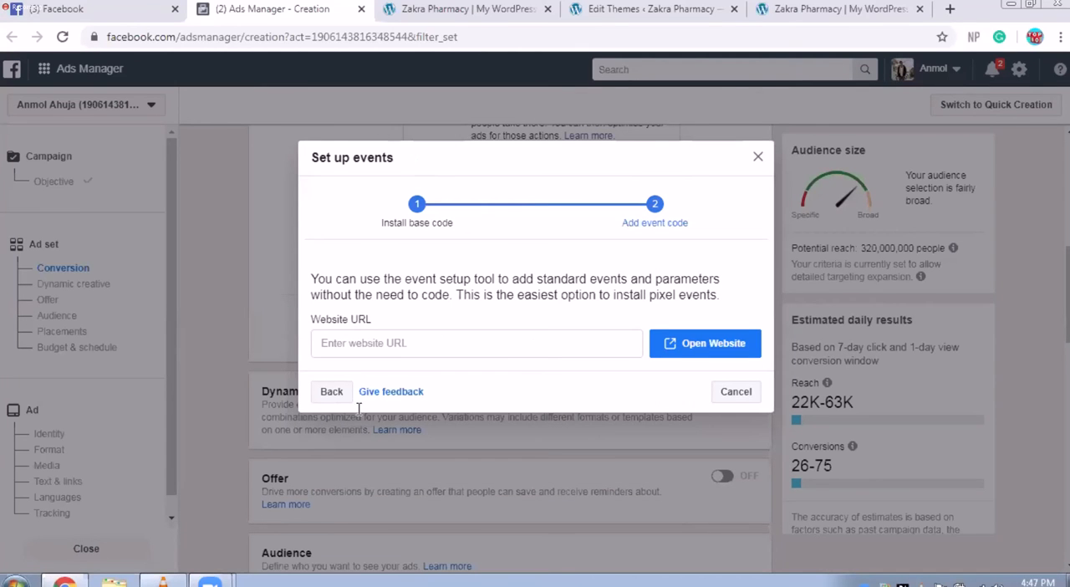
pyautogui.click(474, 341)
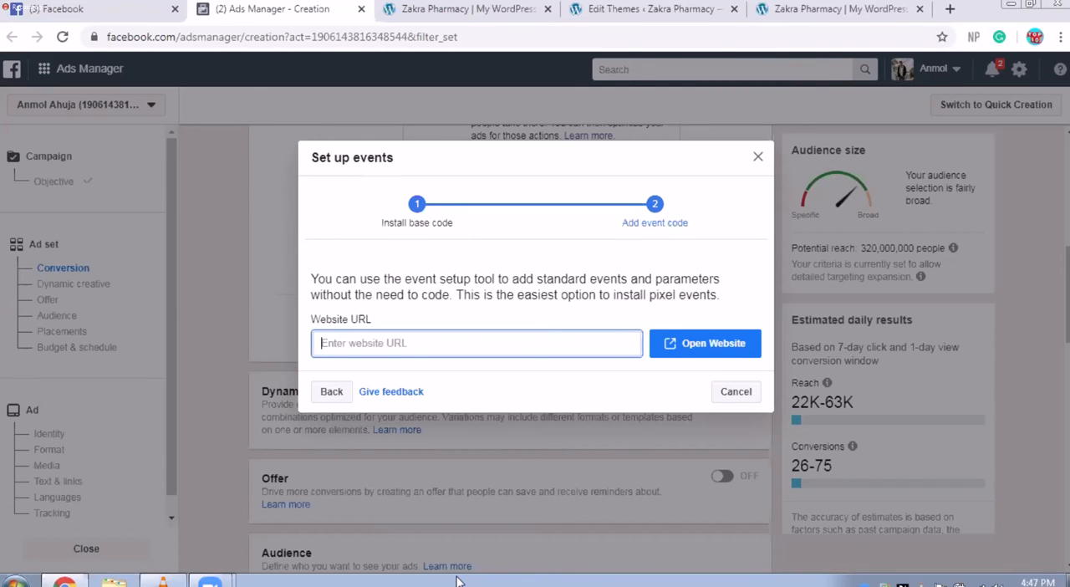
pyautogui.write('https://www.hello.dreamwatching.com/')
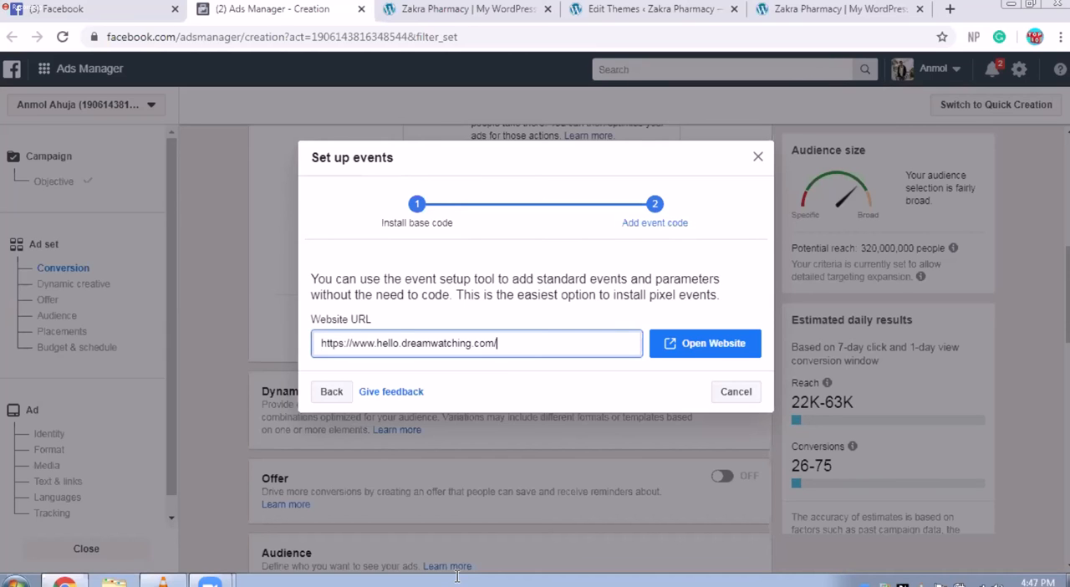
pyautogui.click(709, 351)
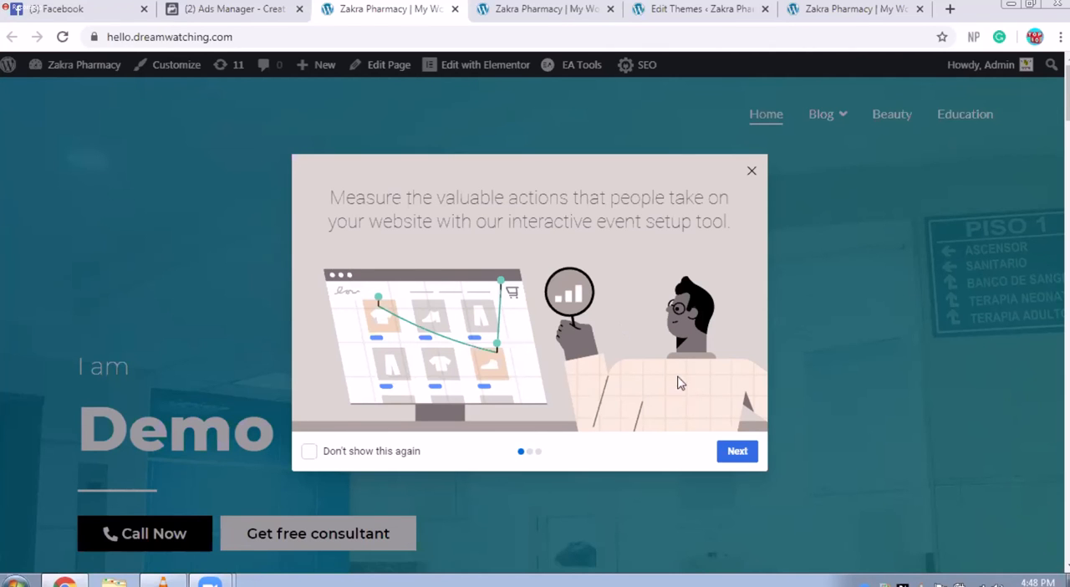
# Step: Go through the event setup tool's introduction, get started, and look at the page's events and all events
pyautogui.click(736, 451)
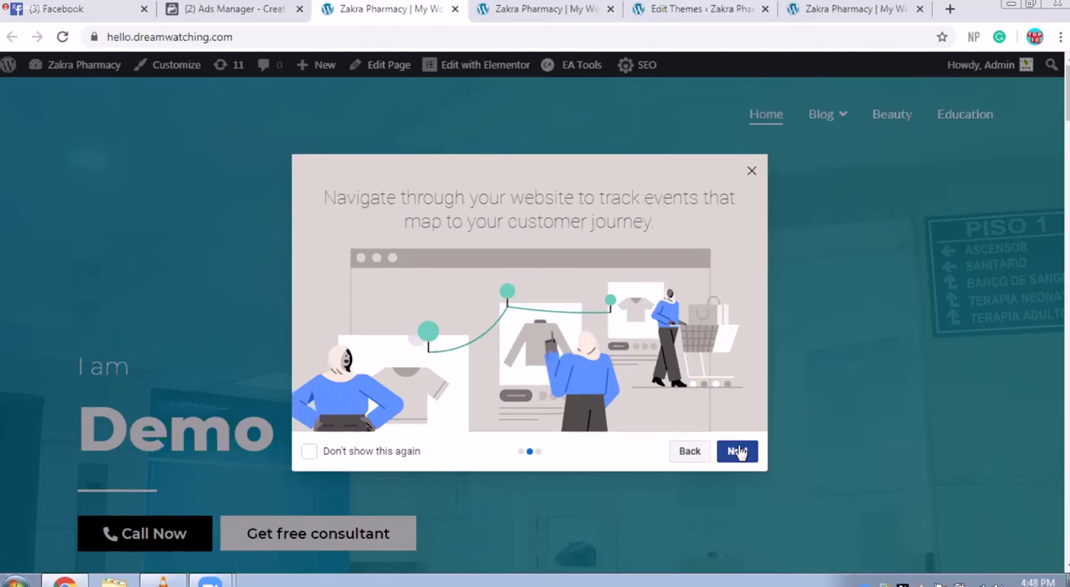
pyautogui.click(737, 451)
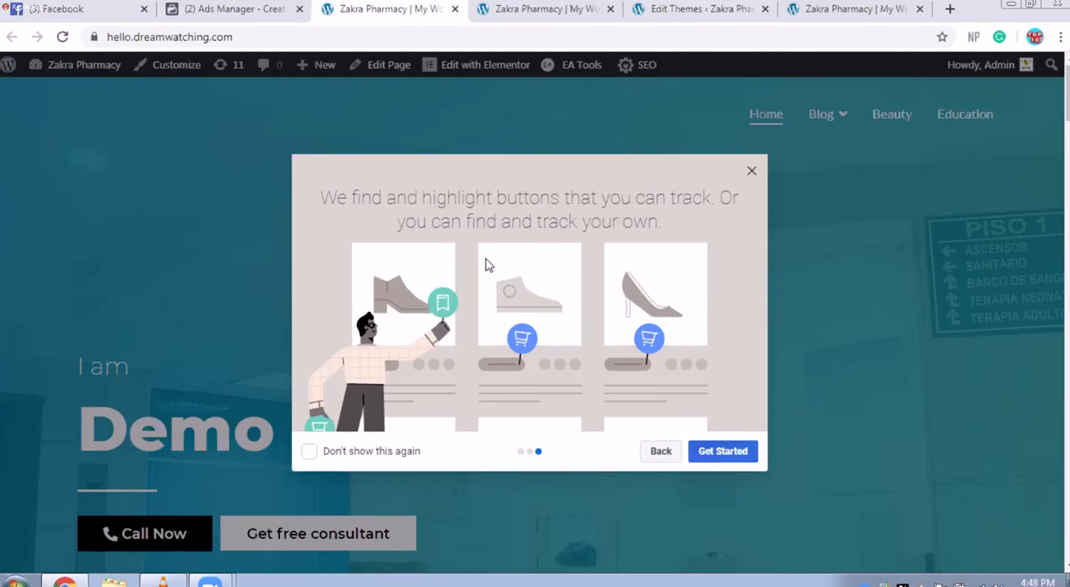
pyautogui.click(702, 451)
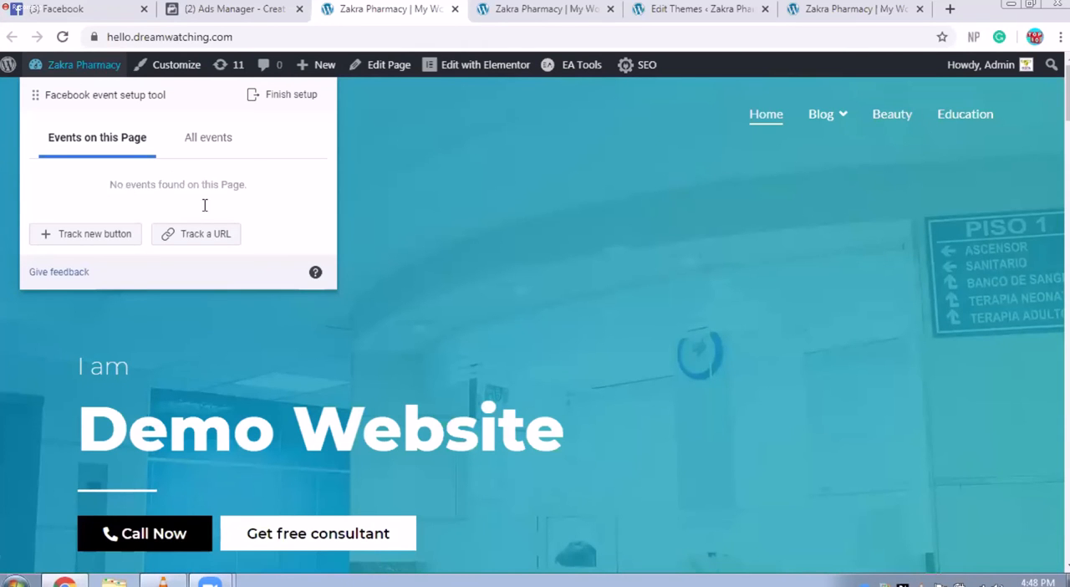
pyautogui.click(203, 147)
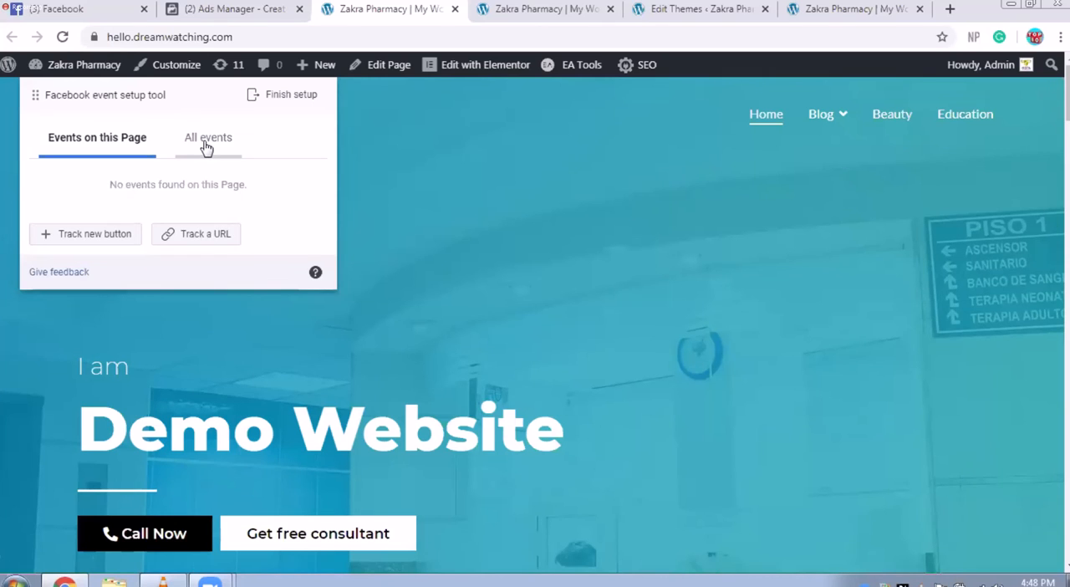
pyautogui.click(94, 147)
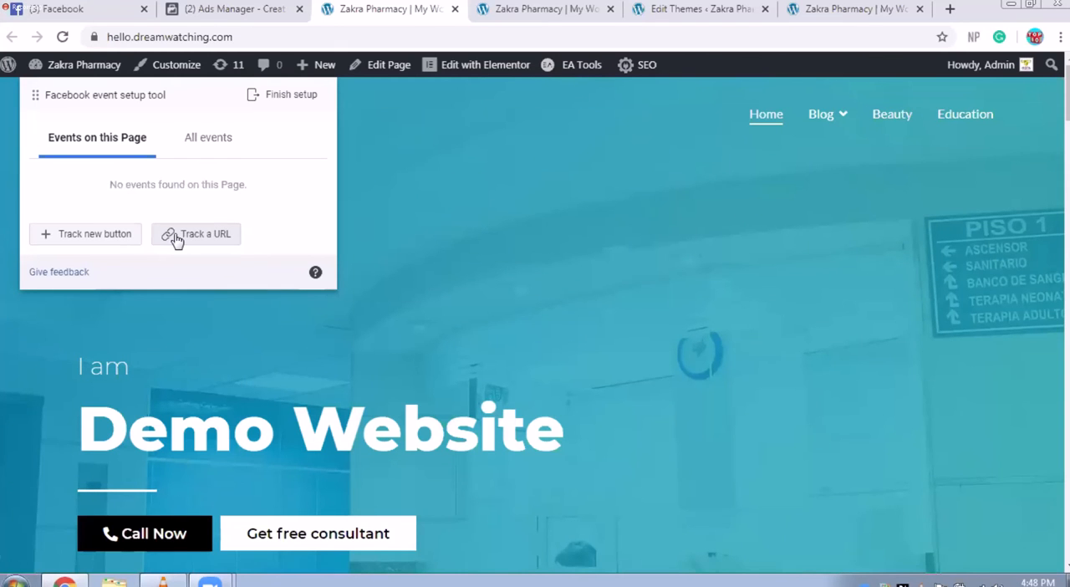
pyautogui.moveTo(841, 117)
pyautogui.click(847, 162)
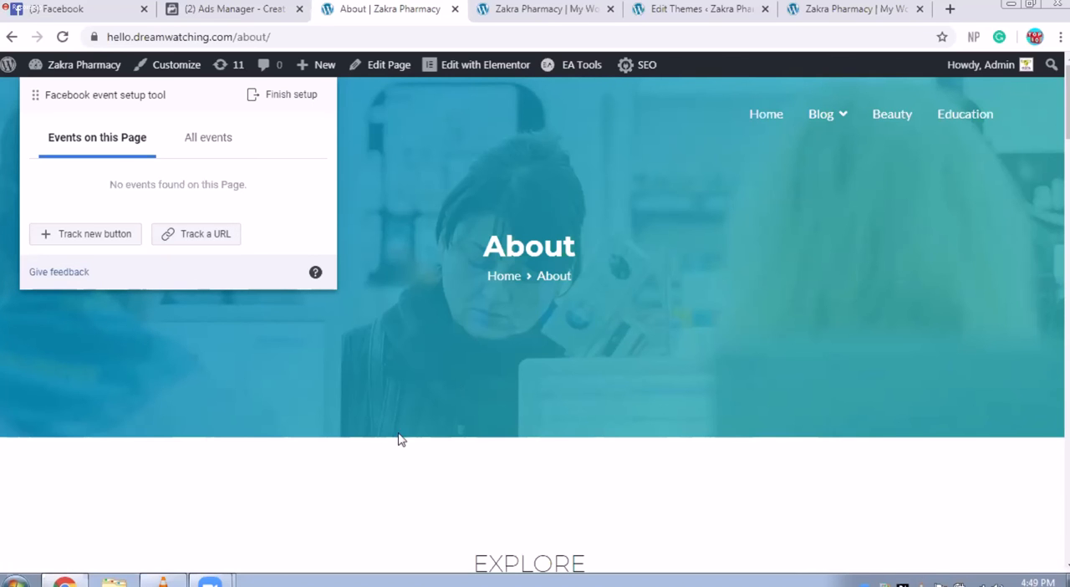
pyautogui.click(190, 237)
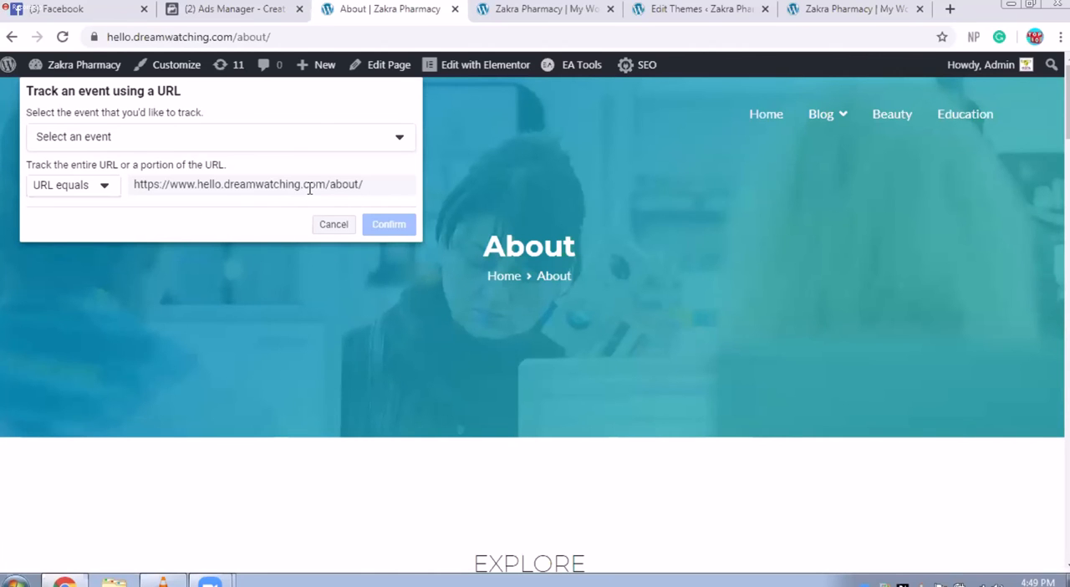
pyautogui.click(325, 135)
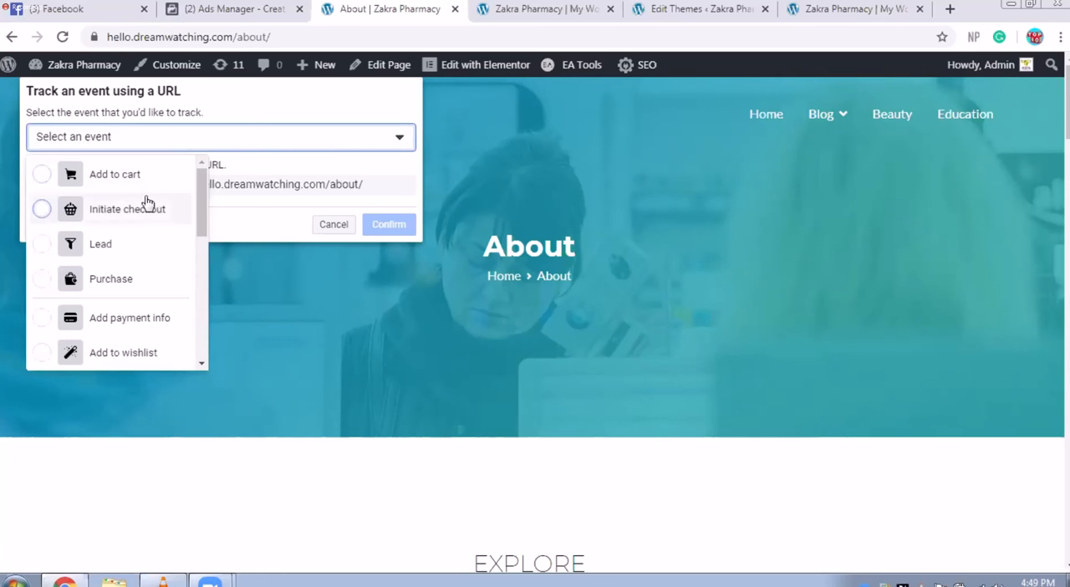
pyautogui.scroll(-2, 138, 268)
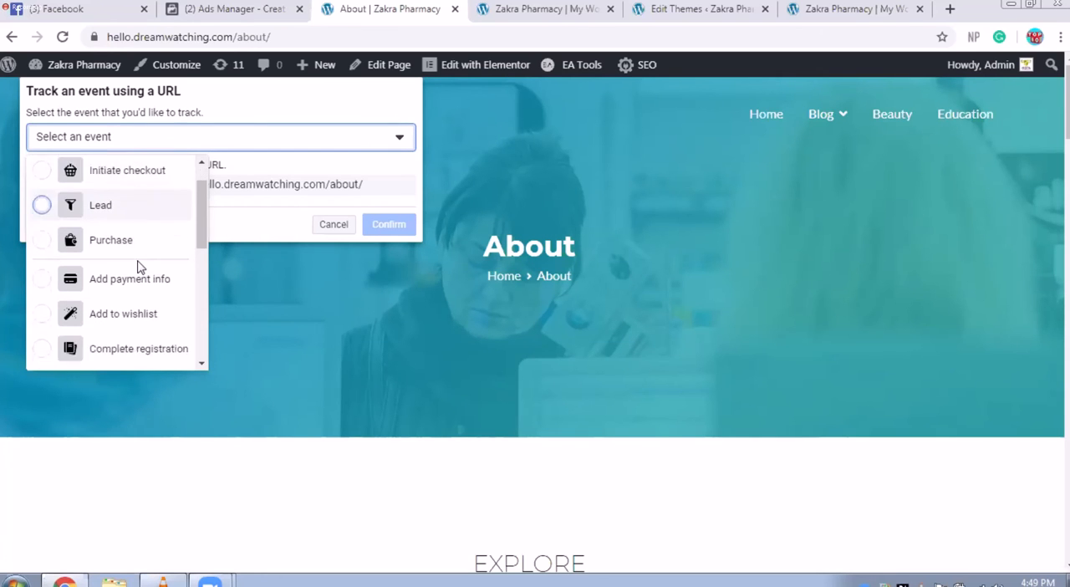
pyautogui.scroll(-3, 117, 351)
pyautogui.scroll(-3, 120, 352)
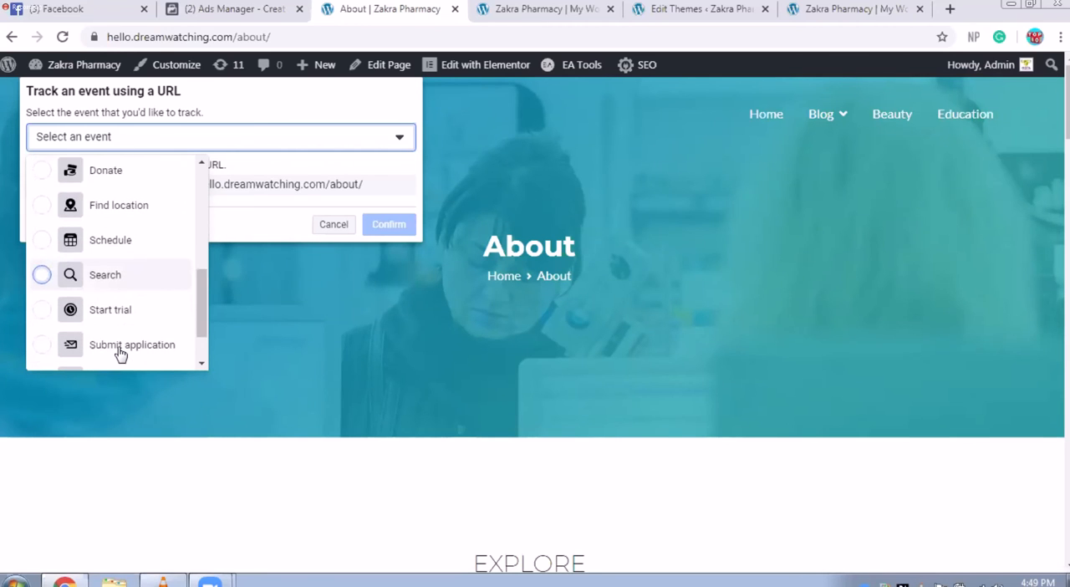
pyautogui.scroll(-2, 119, 353)
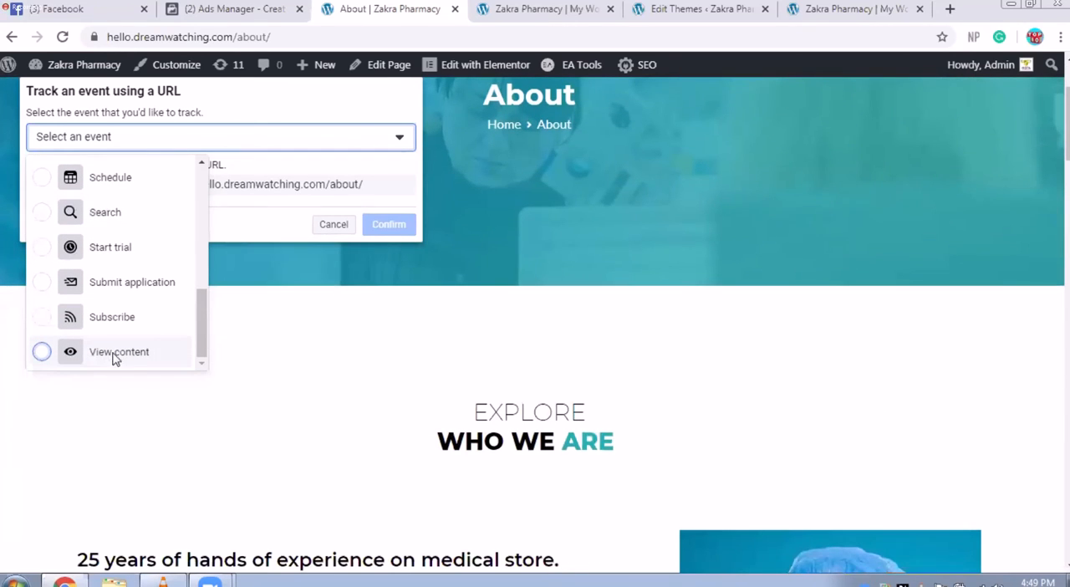
pyautogui.click(113, 355)
pyautogui.scroll(2, 178, 294)
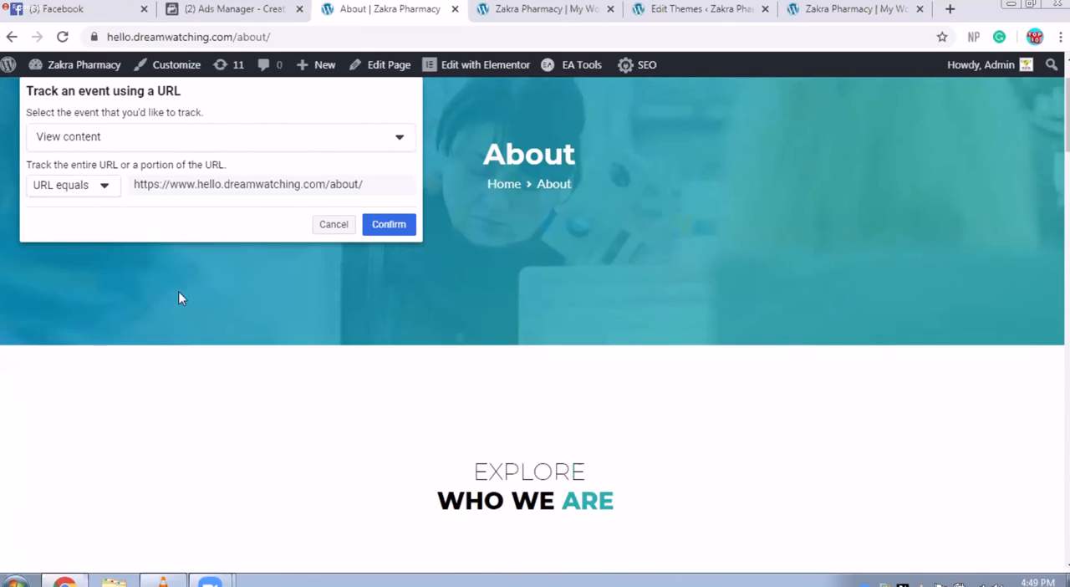
pyautogui.click(86, 193)
pyautogui.click(83, 193)
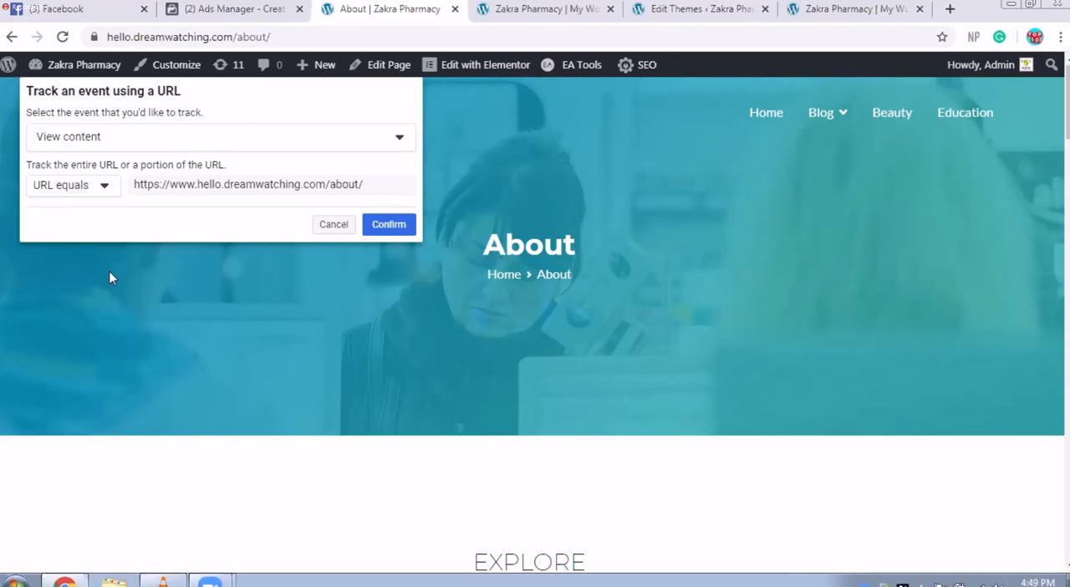
pyautogui.click(377, 227)
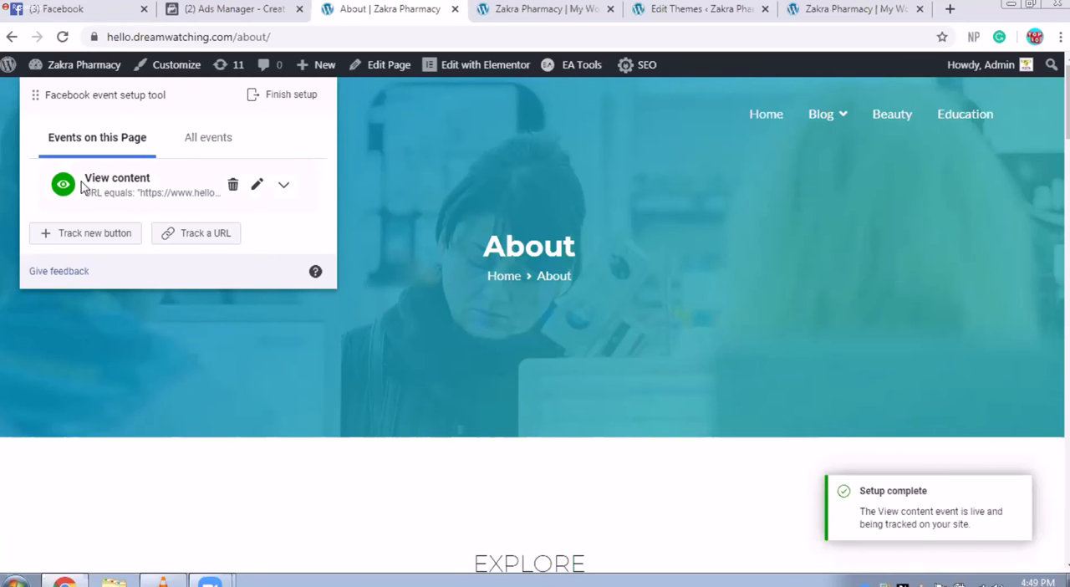
# Step: Go to the Education page and add an Initiate checkout event tracked by its exact URL, without including a value
pyautogui.click(951, 115)
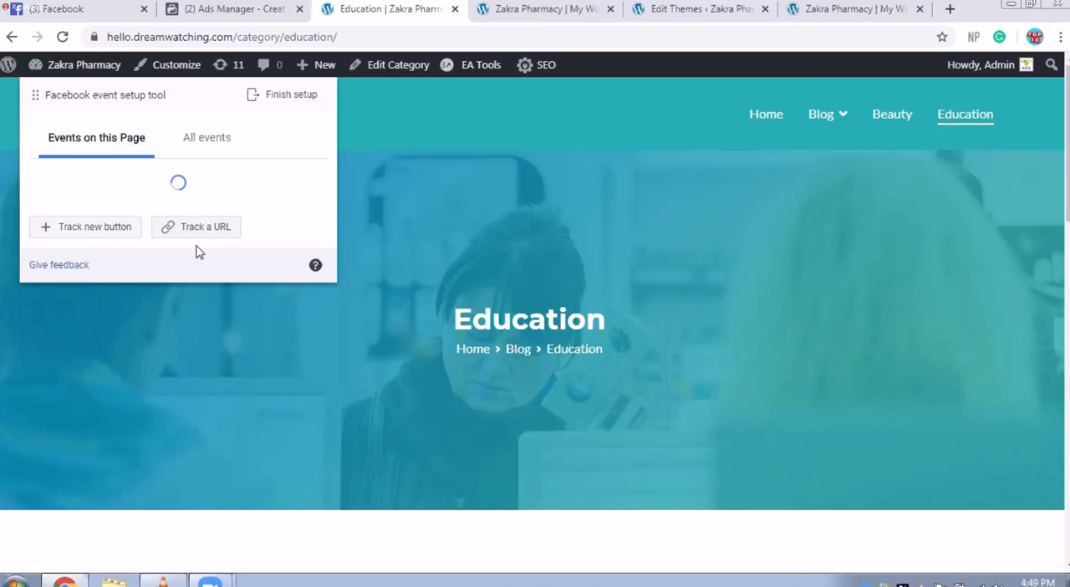
pyautogui.click(206, 237)
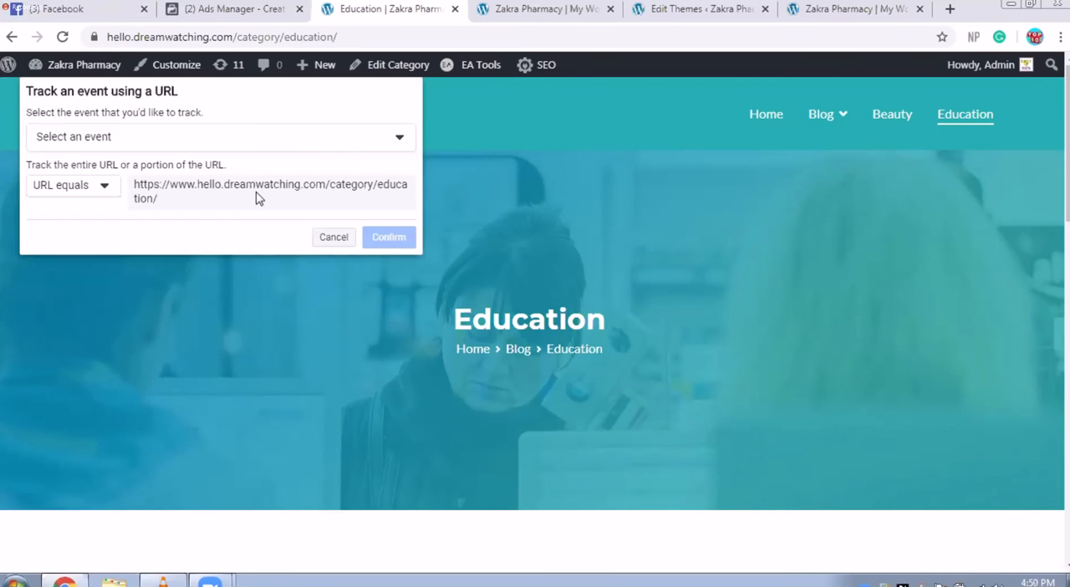
pyautogui.click(393, 134)
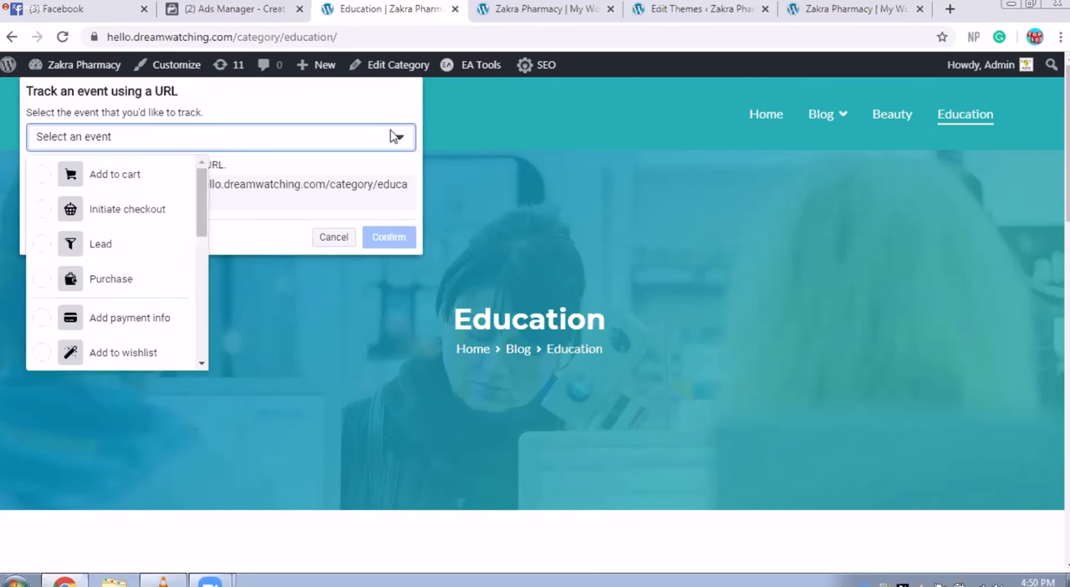
pyautogui.click(159, 216)
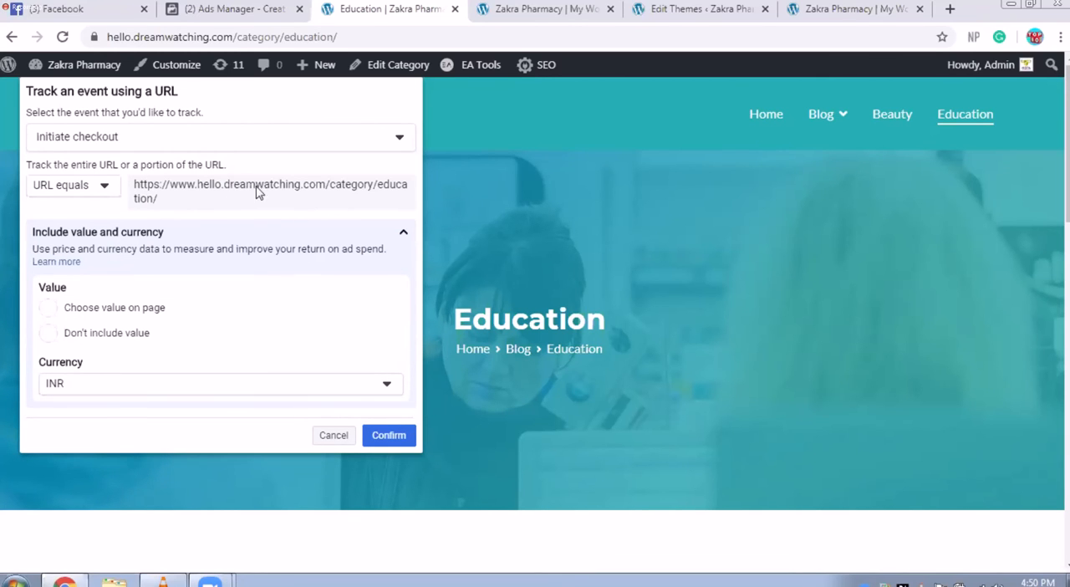
pyautogui.click(118, 337)
pyautogui.click(409, 439)
pyautogui.click(409, 438)
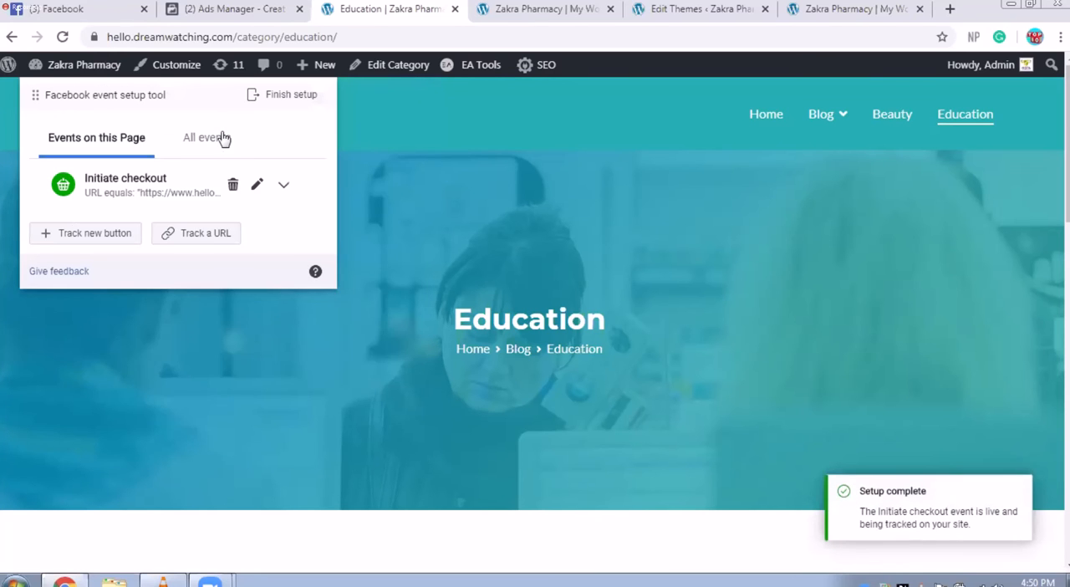
# Step: Review all added events and finish the event setup, submitting Yes as feedback on whether the tool was helpful
pyautogui.click(227, 142)
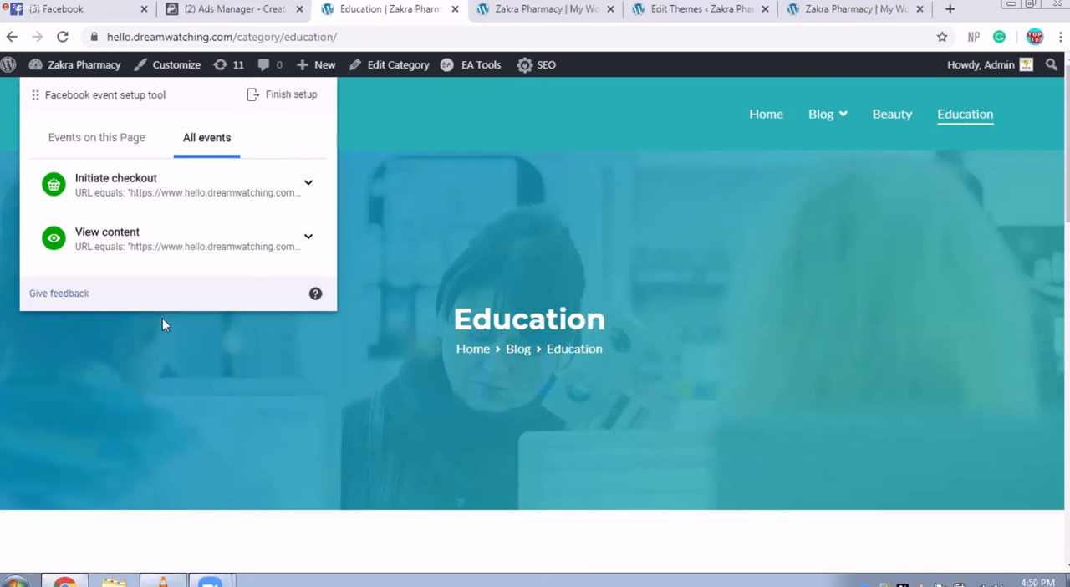
pyautogui.click(282, 98)
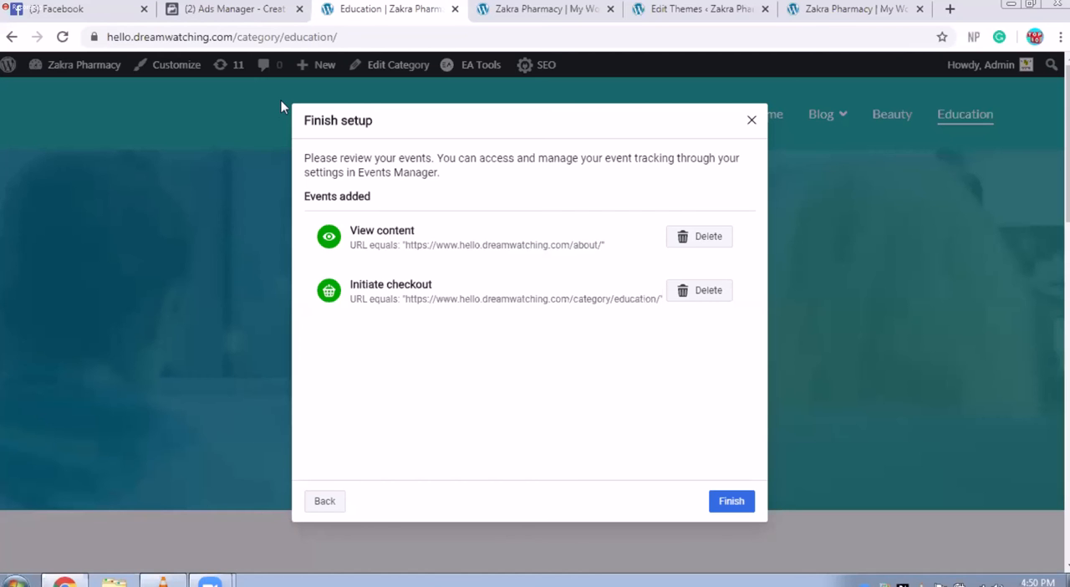
pyautogui.click(728, 503)
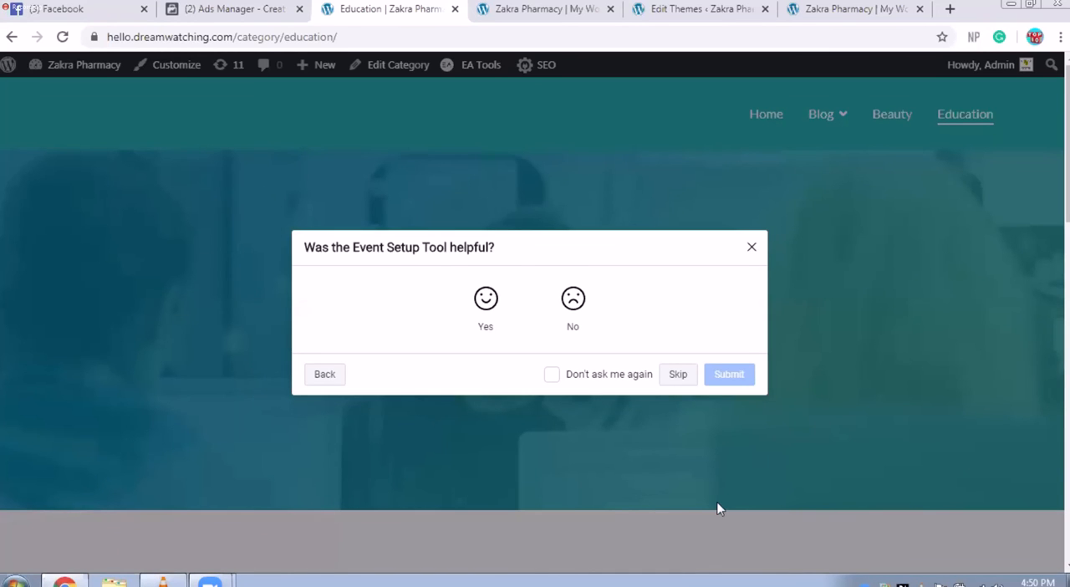
pyautogui.click(488, 298)
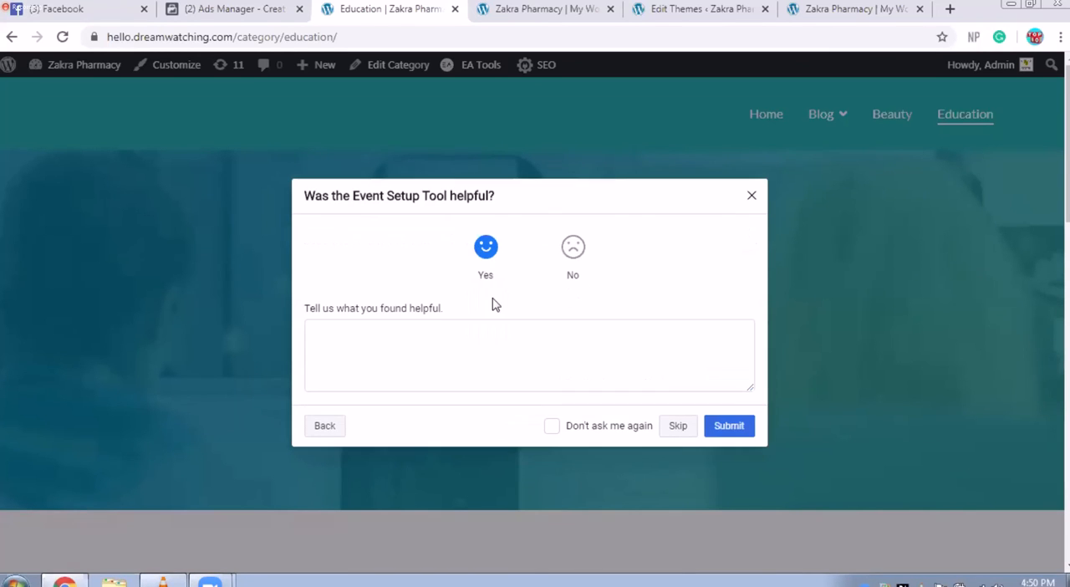
pyautogui.click(735, 432)
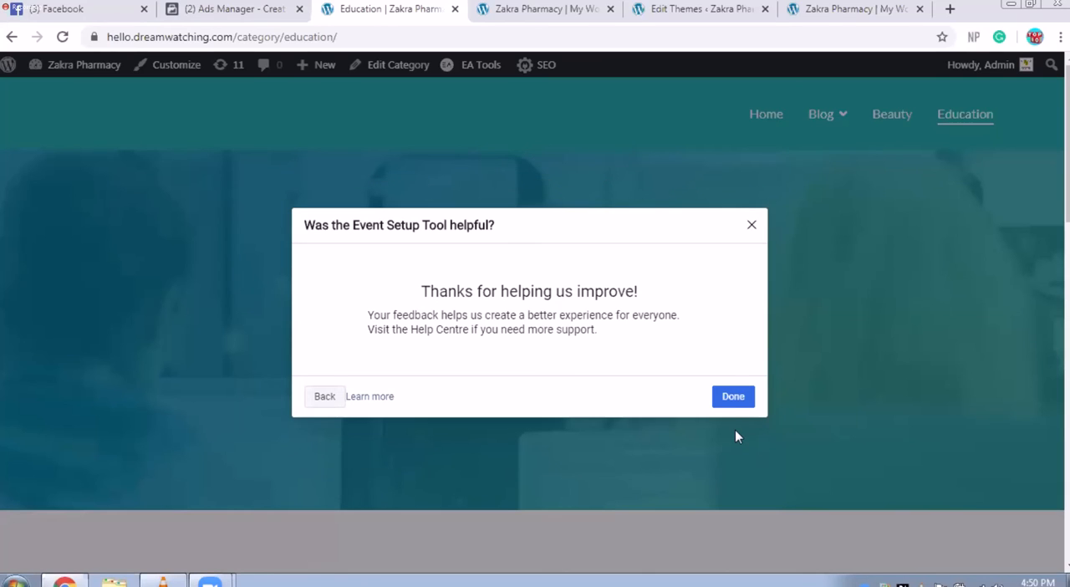
# Step: Close the Event Setup Tool feedback and choose to test the events from the event setup completion message
pyautogui.click(730, 408)
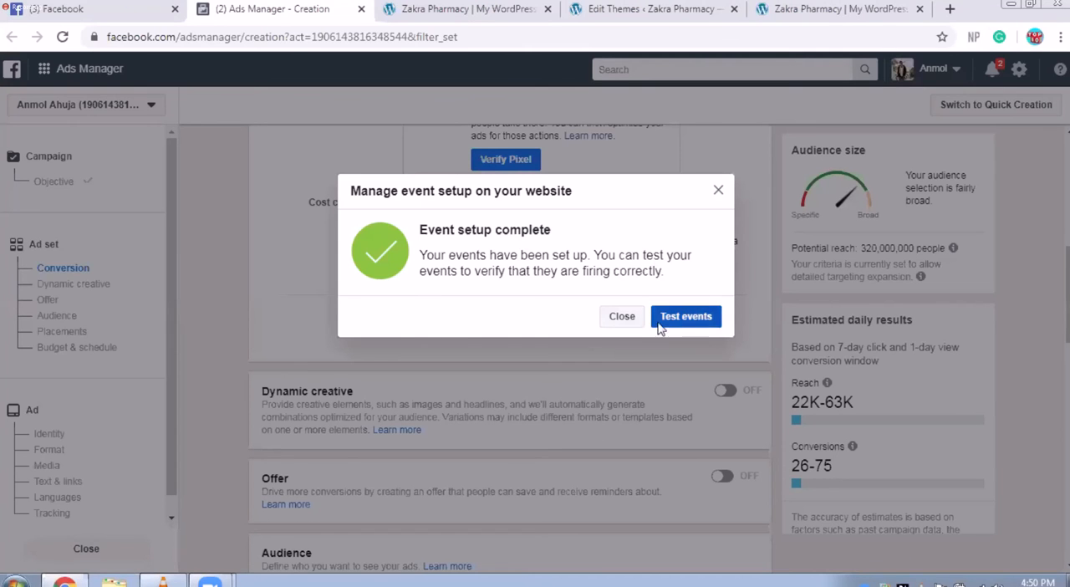
pyautogui.click(671, 325)
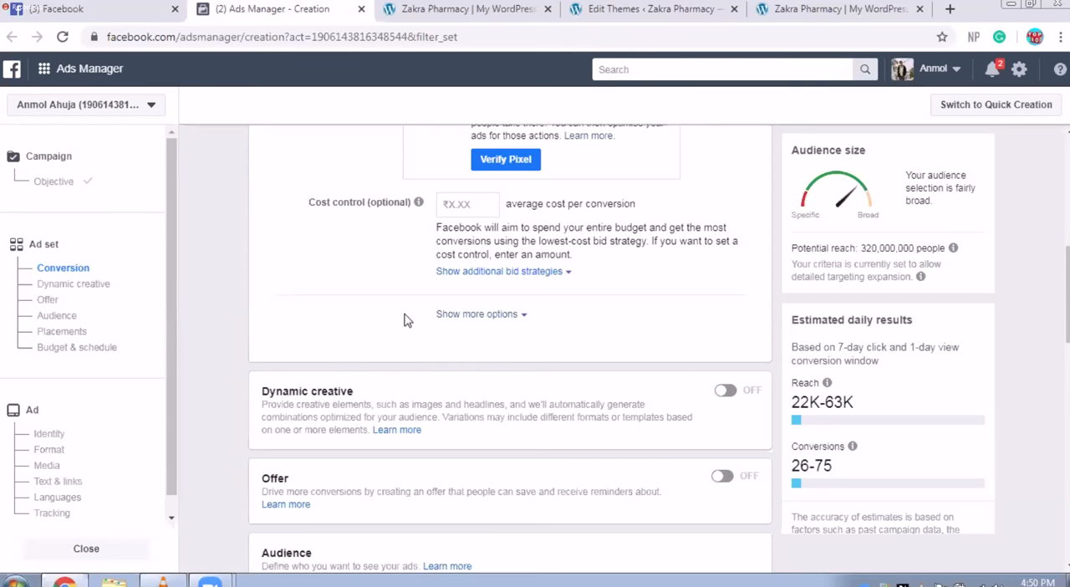
# Step: Choose View content as the pixel's conversion event for the ad set's delivery optimisation
pyautogui.scroll(3, 383, 366)
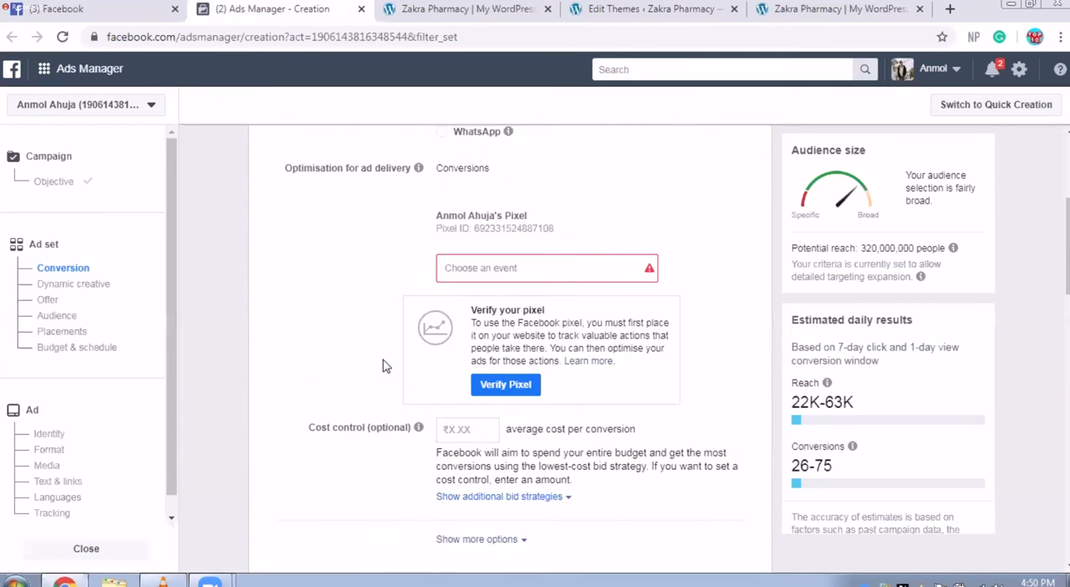
pyautogui.scroll(3, 383, 366)
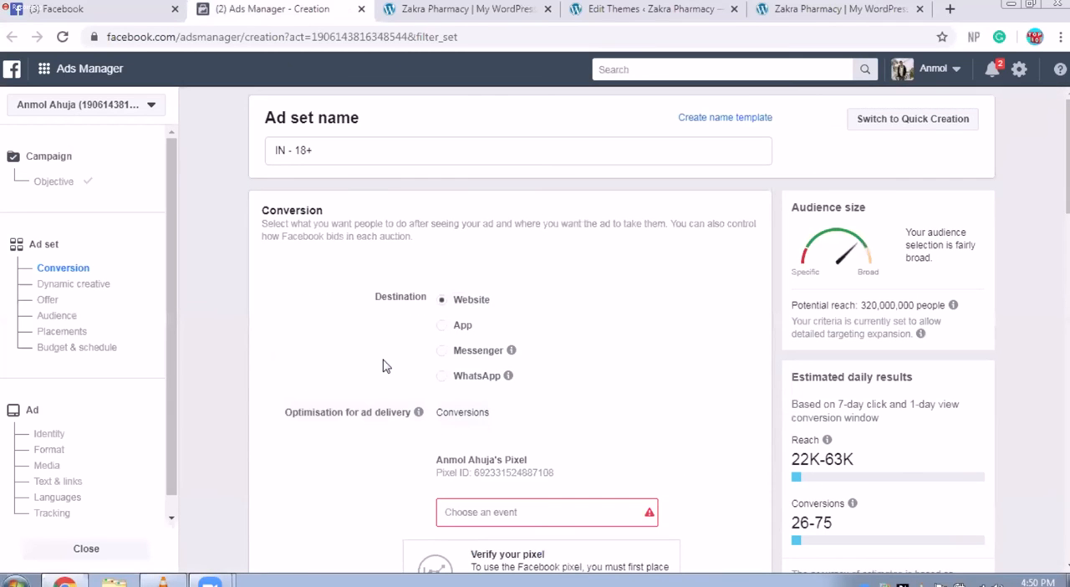
pyautogui.scroll(-2, 382, 366)
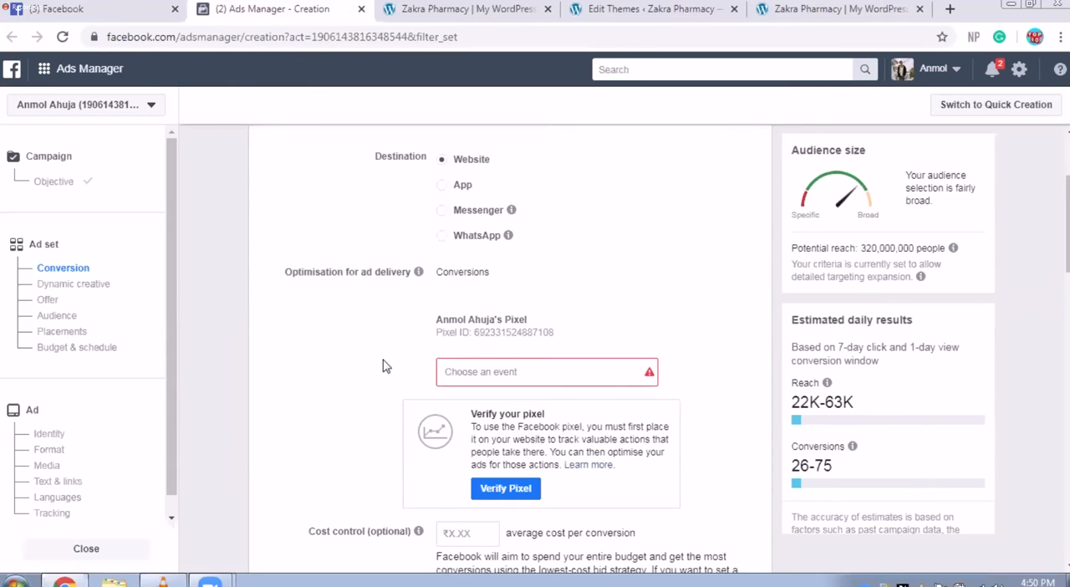
pyautogui.scroll(-1, 383, 365)
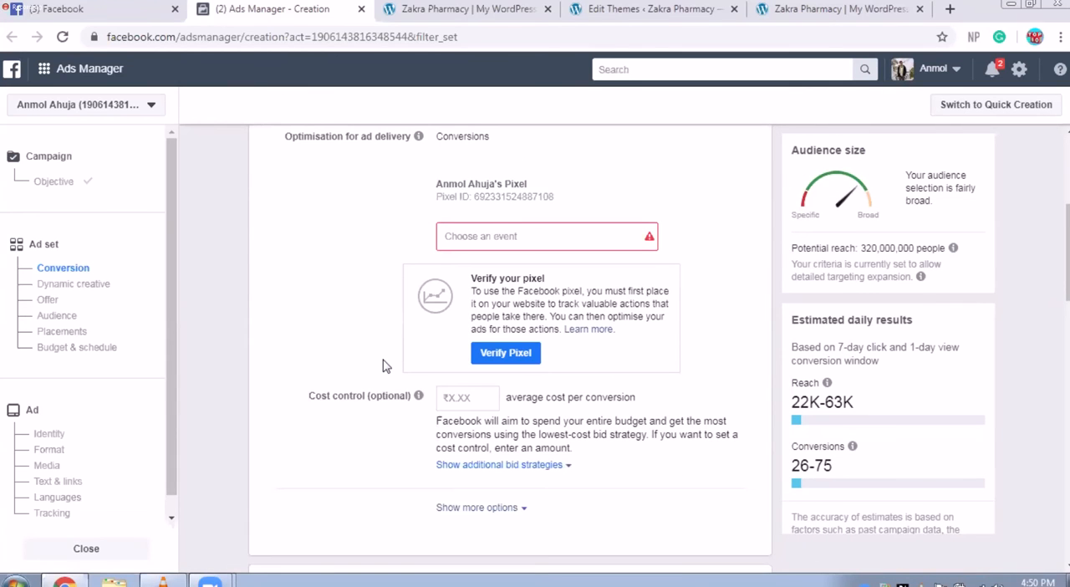
pyautogui.scroll(2, 383, 366)
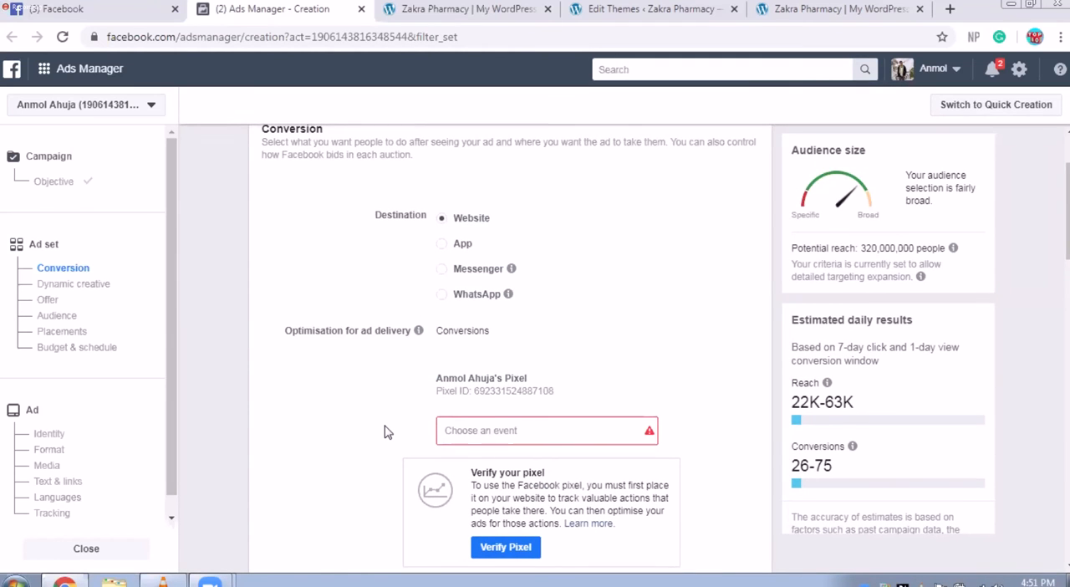
pyautogui.click(474, 424)
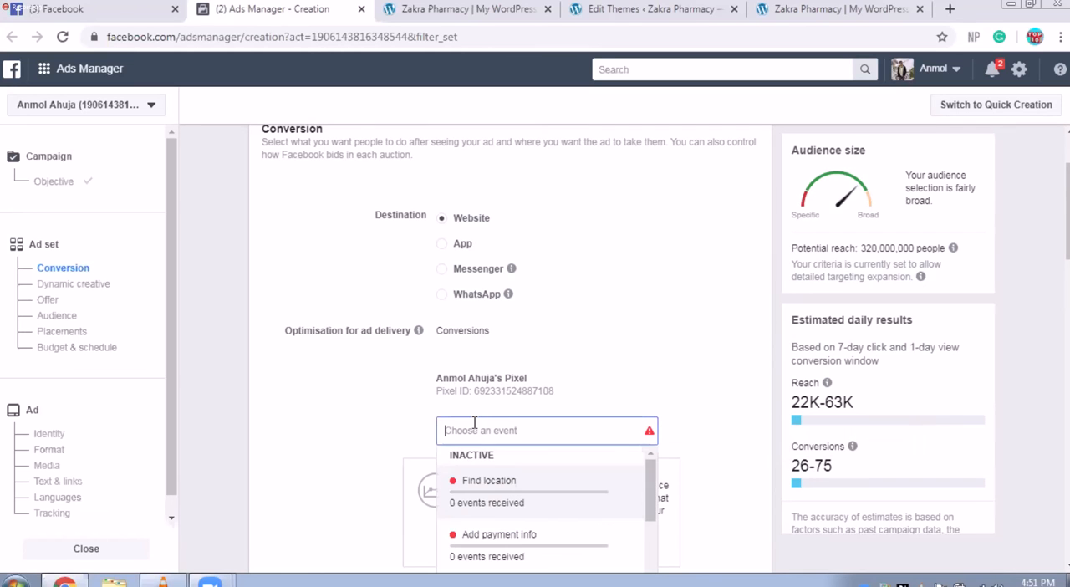
pyautogui.scroll(-1, 456, 443)
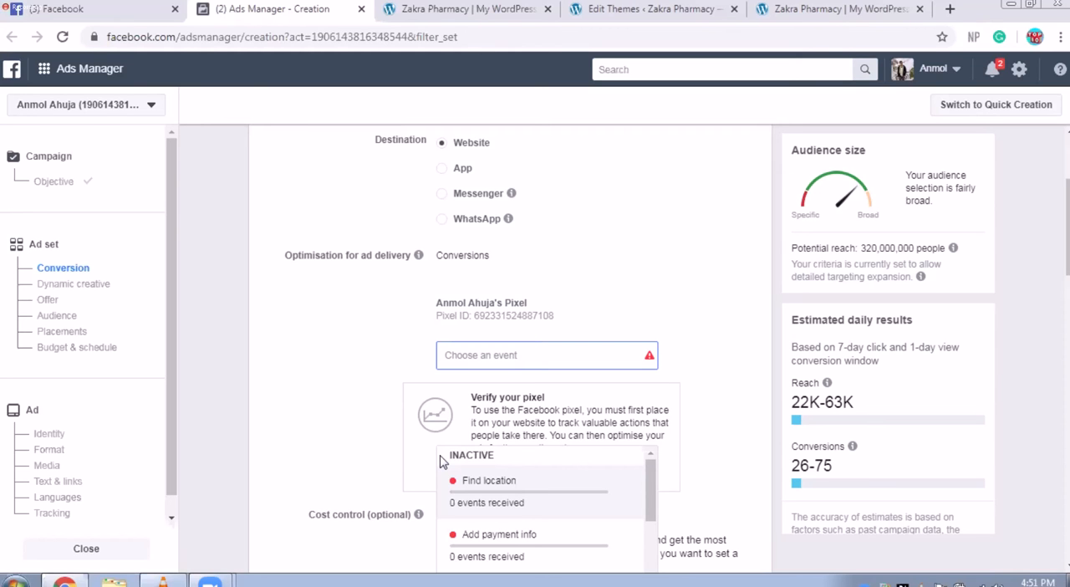
pyautogui.click(552, 361)
pyautogui.write('vie')
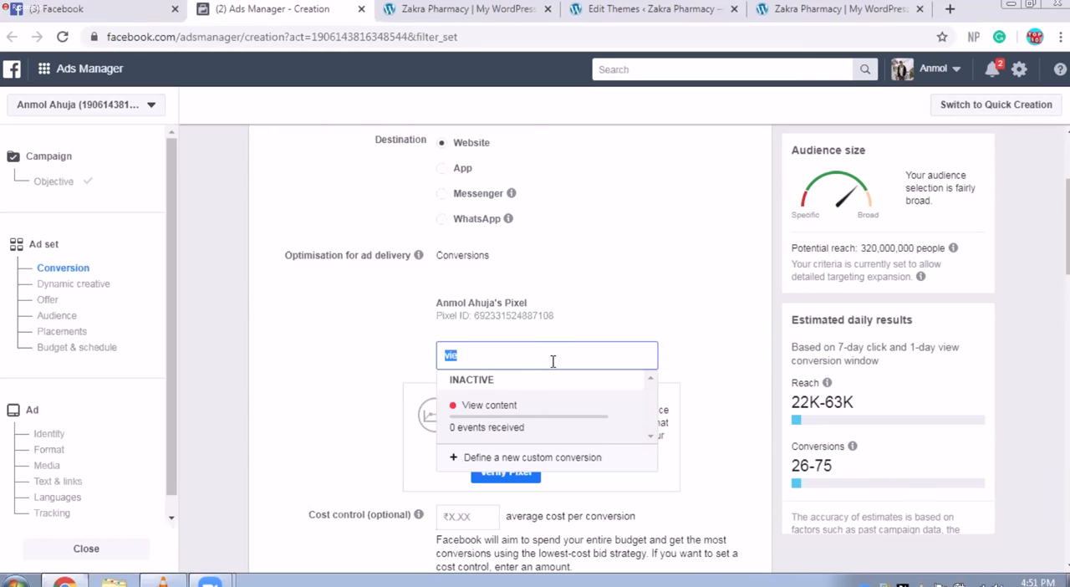
pyautogui.click(533, 406)
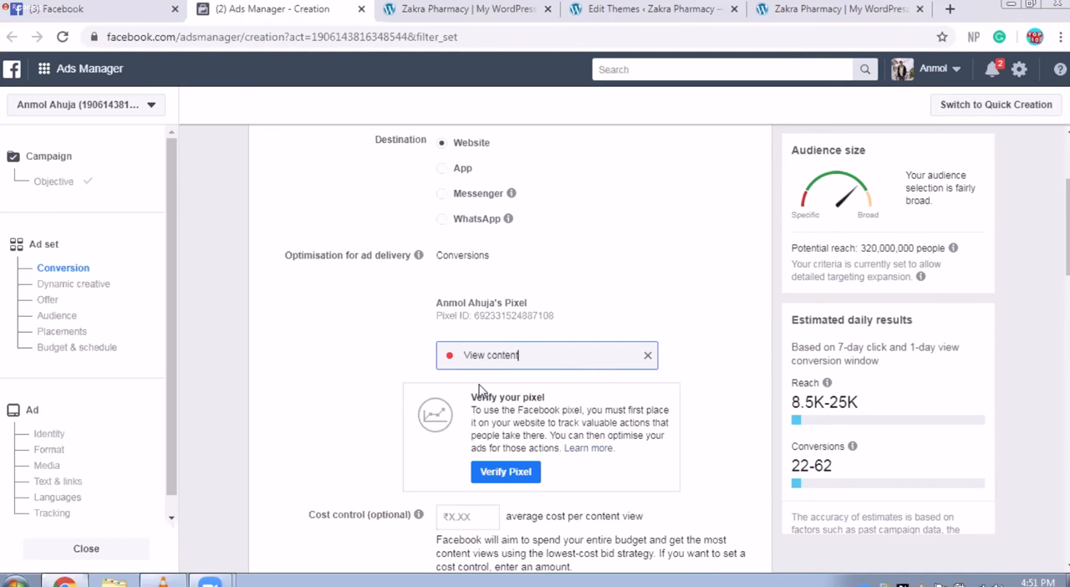
pyautogui.click(355, 409)
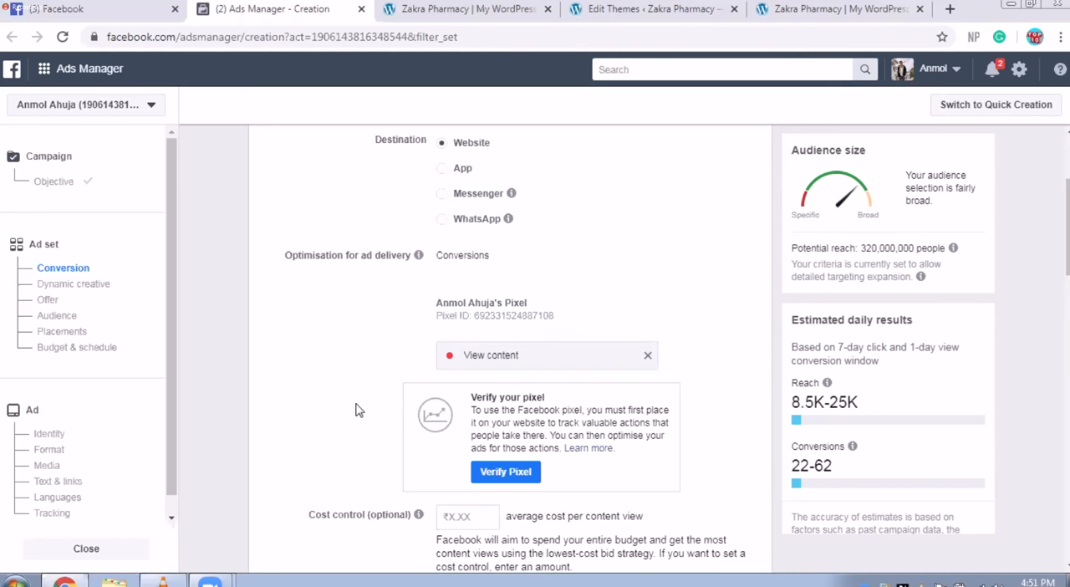
# Step: Review the remaining ad set settings, from cost control through audience and placements to budget and schedule, and return to the conversion event
pyautogui.scroll(-2, 355, 410)
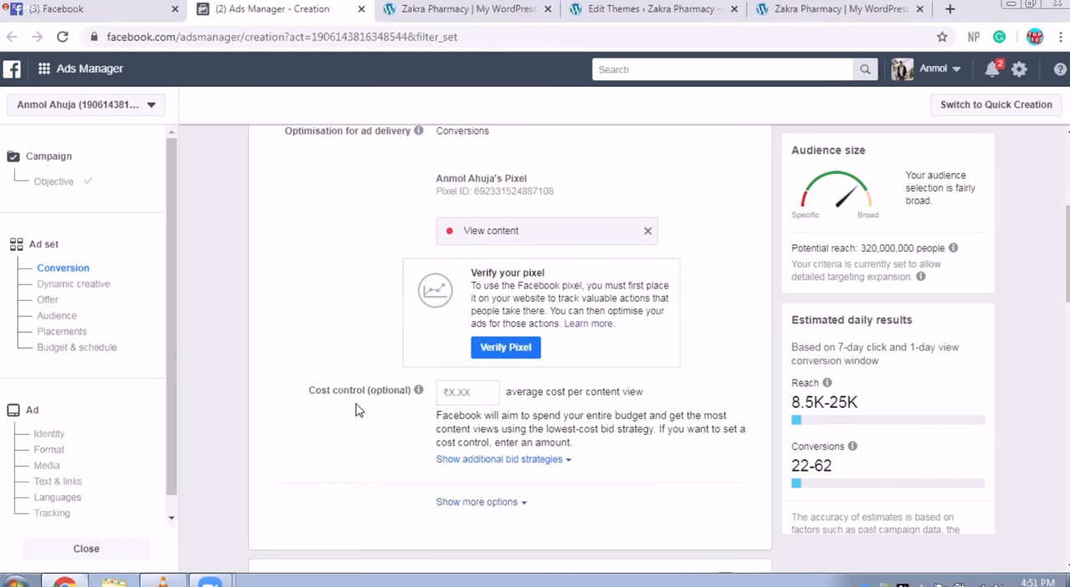
pyautogui.scroll(-5, 356, 410)
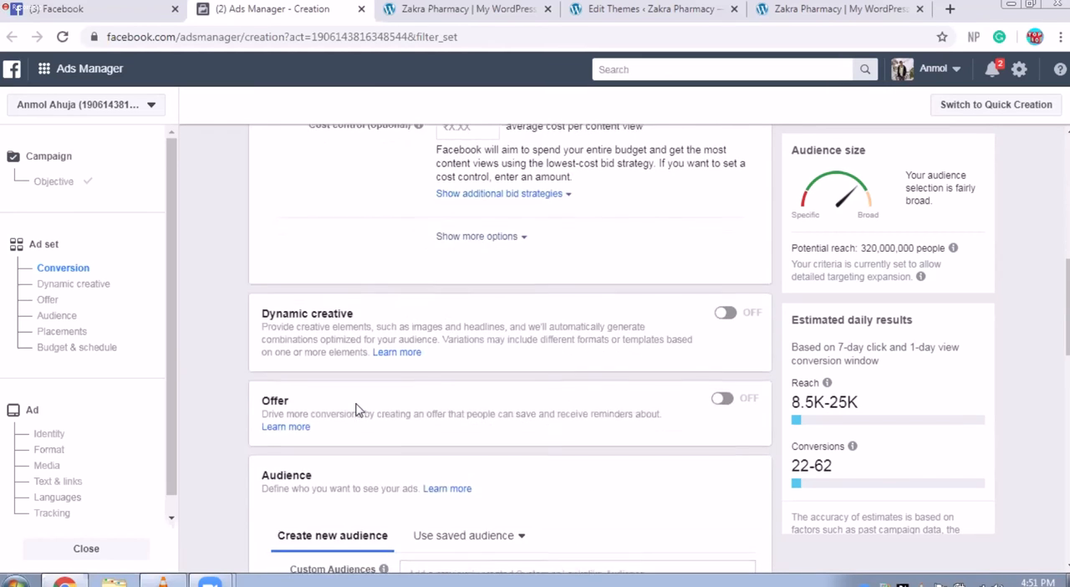
pyautogui.scroll(-9, 356, 409)
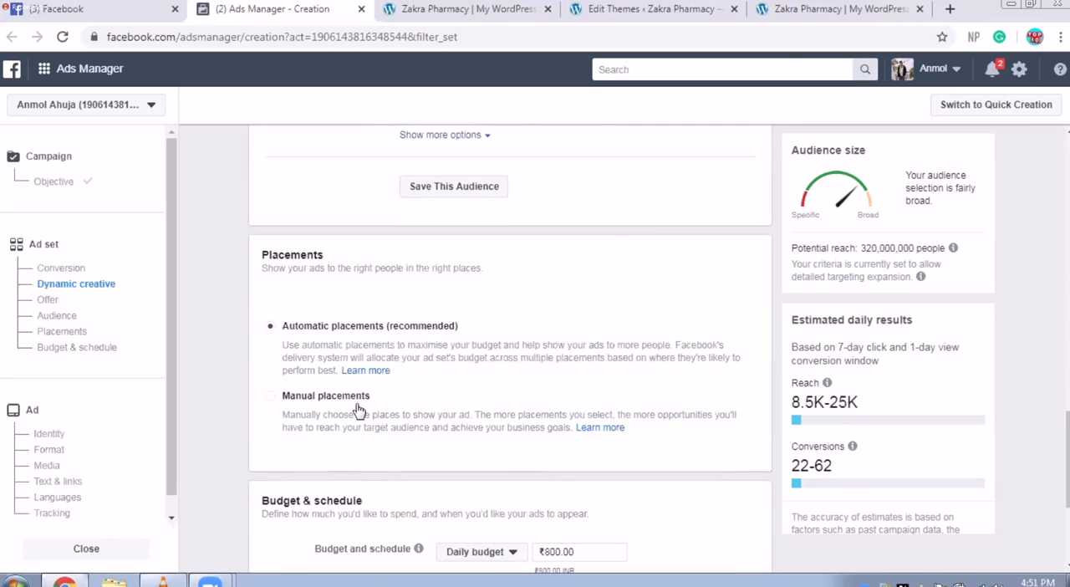
pyautogui.scroll(-3, 355, 409)
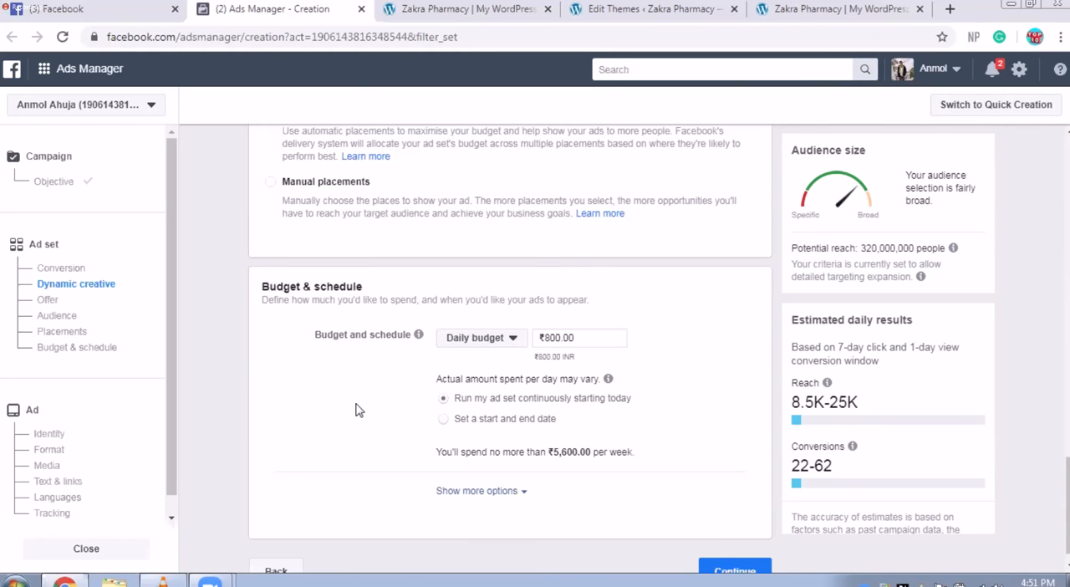
pyautogui.scroll(10, 355, 409)
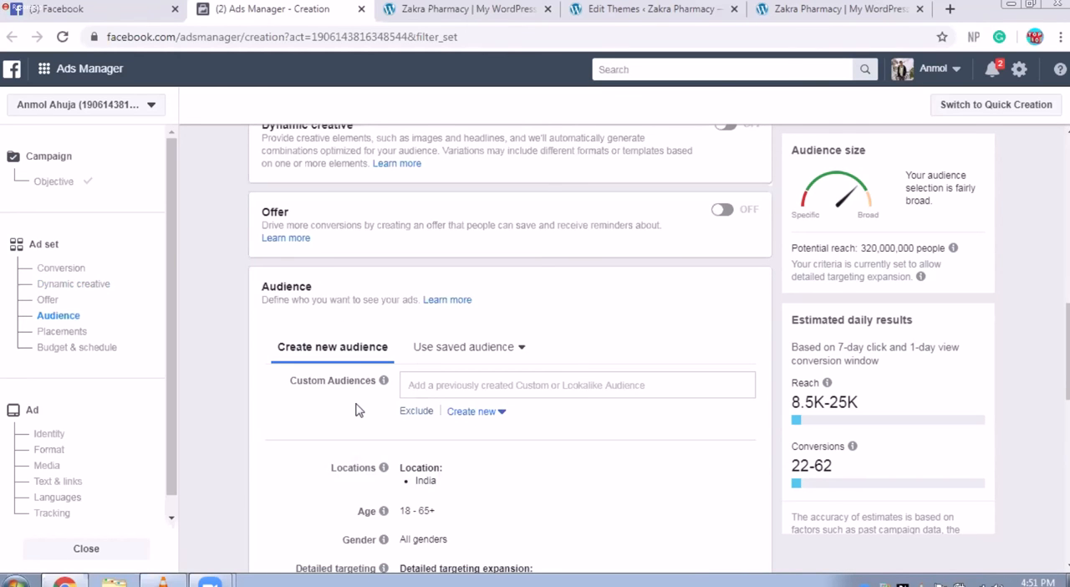
pyautogui.scroll(3, 355, 410)
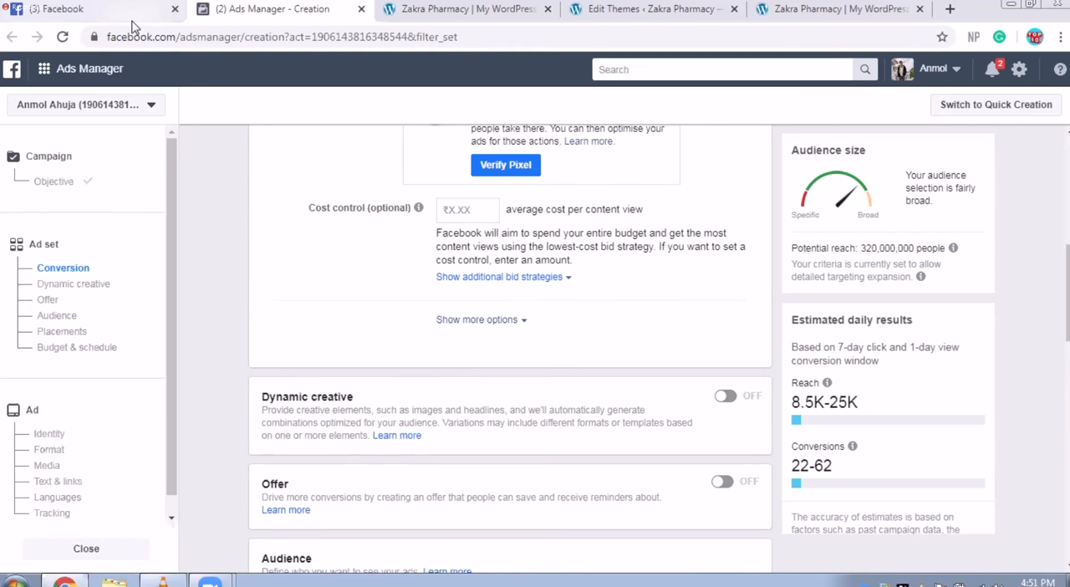
pyautogui.scroll(1, 235, 286)
pyautogui.scroll(3, 235, 290)
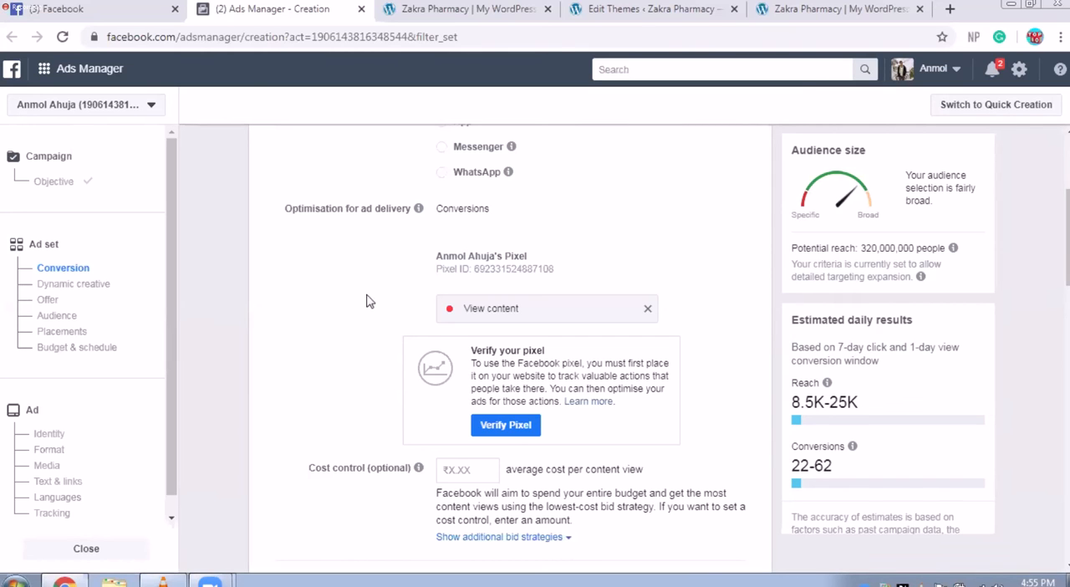
# Step: Switch to the WordPress theme editor with the Zakra theme's header.php file
pyautogui.click(696, 4)
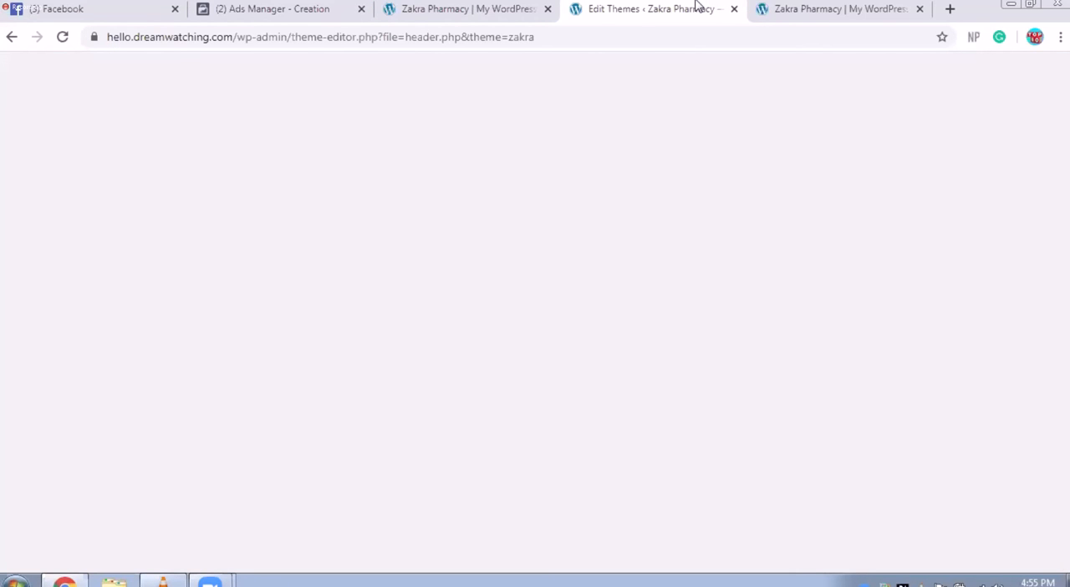
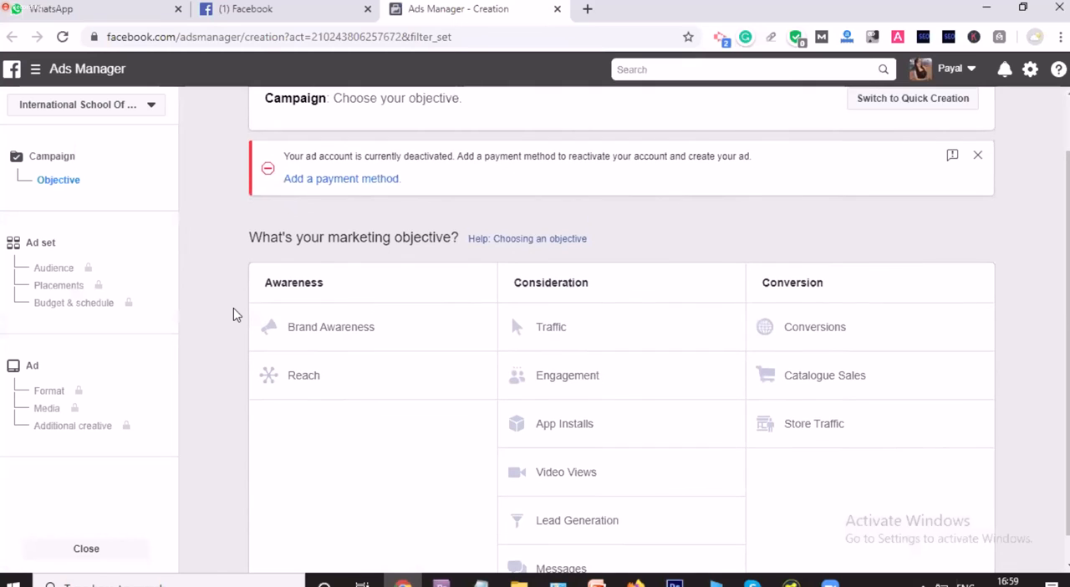
# Step: Choose Conversions as the marketing objective, keep the campaign name Conversions and continue to the ad set
pyautogui.scroll(-1, 397, 404)
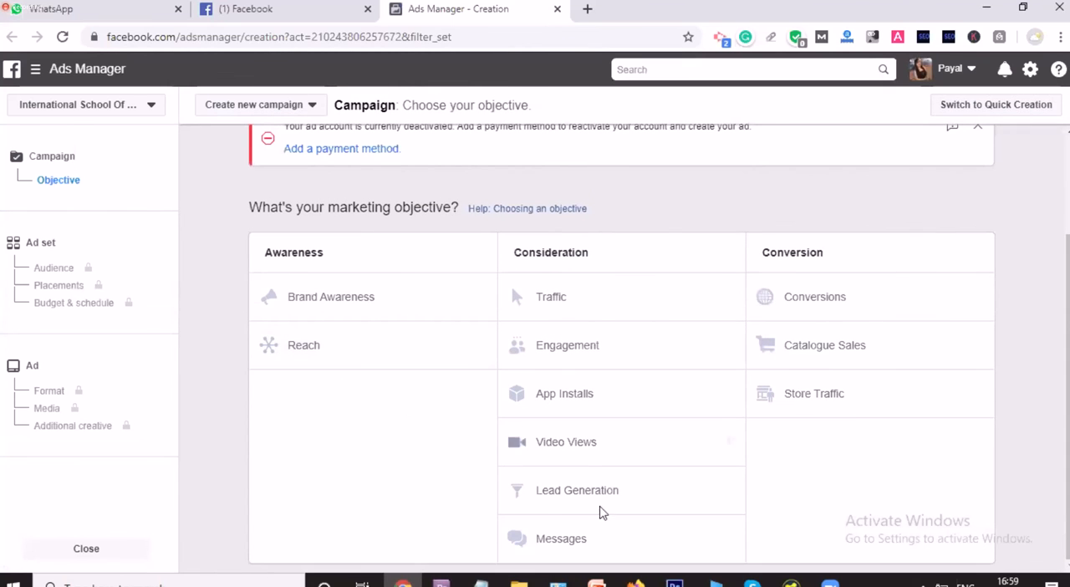
pyautogui.click(895, 298)
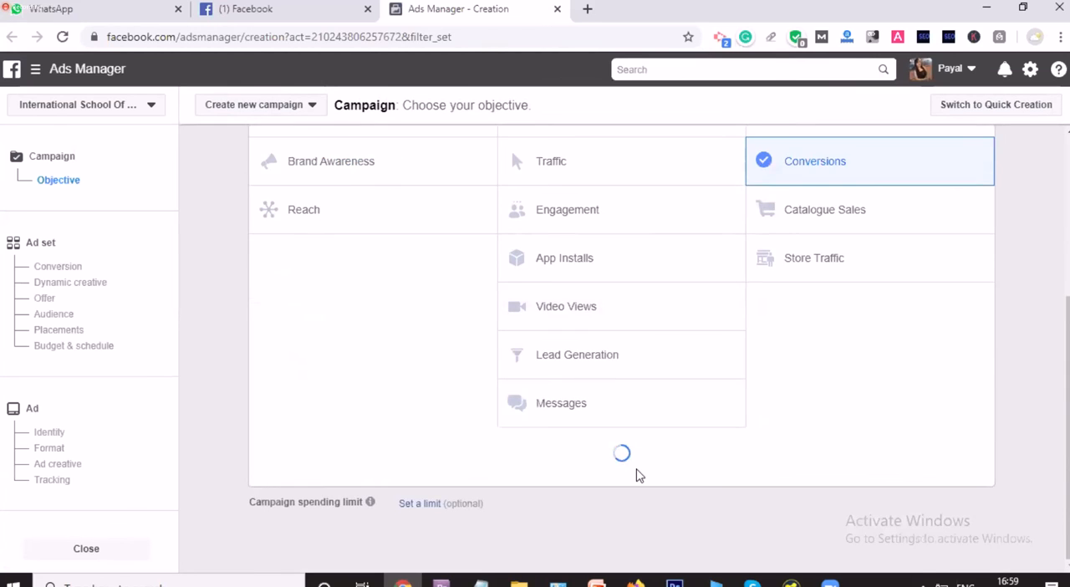
pyautogui.scroll(1, 640, 476)
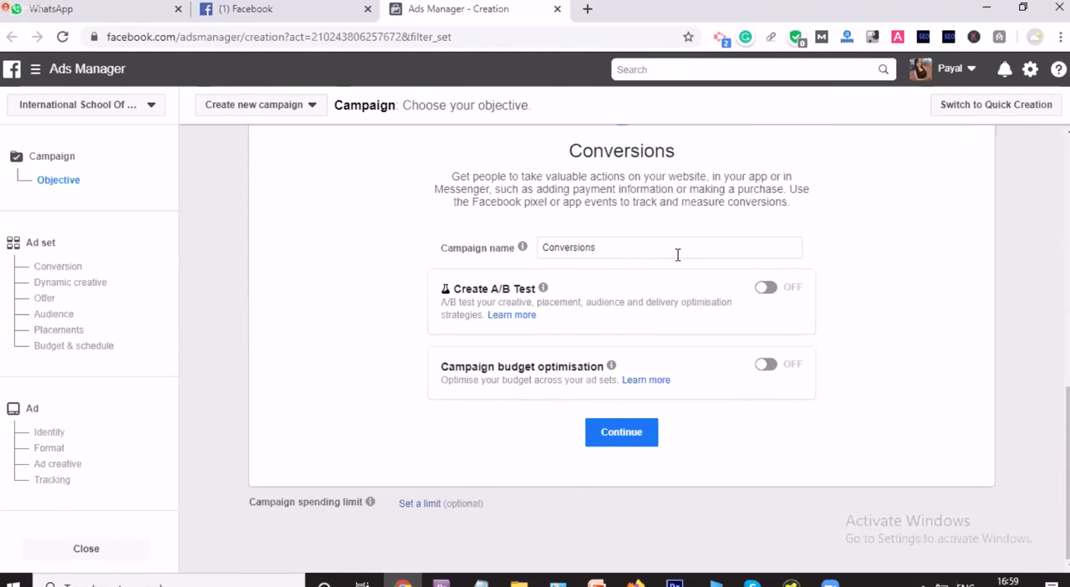
pyautogui.scroll(2, 831, 243)
pyautogui.scroll(2, 733, 272)
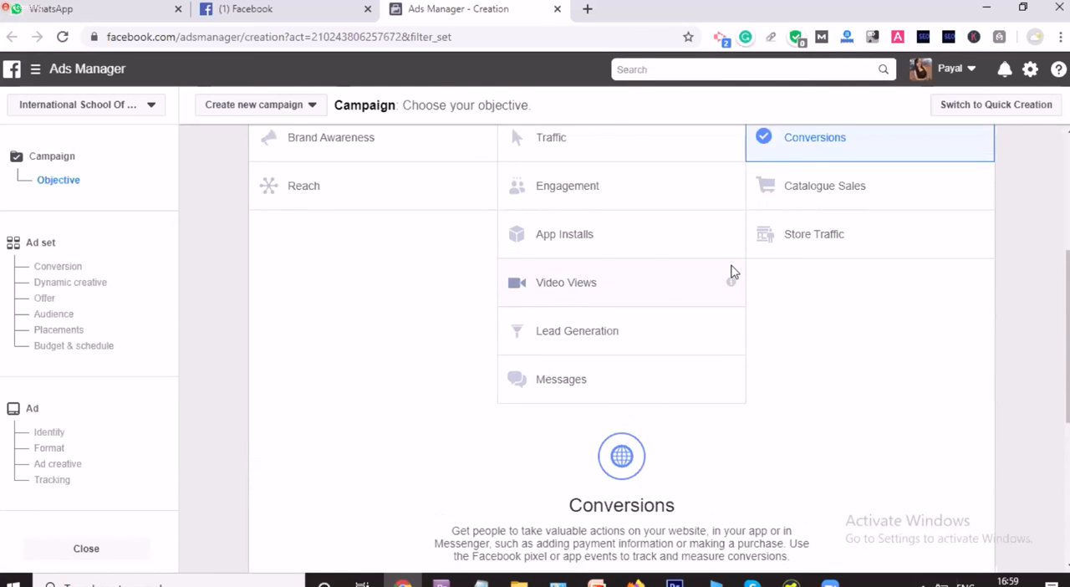
pyautogui.scroll(2, 732, 272)
pyautogui.scroll(-1, 732, 269)
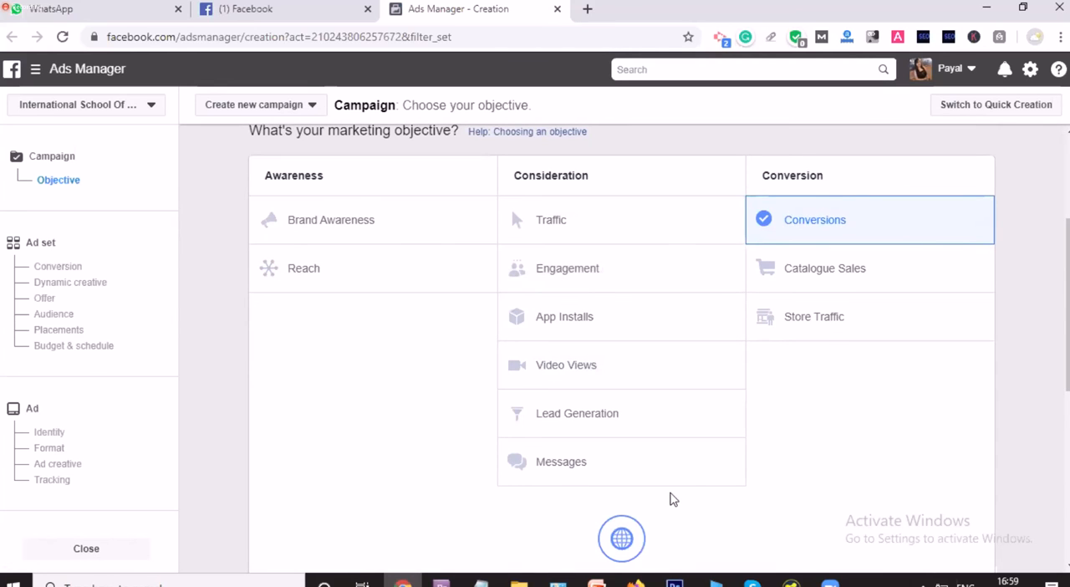
pyautogui.scroll(-5, 674, 499)
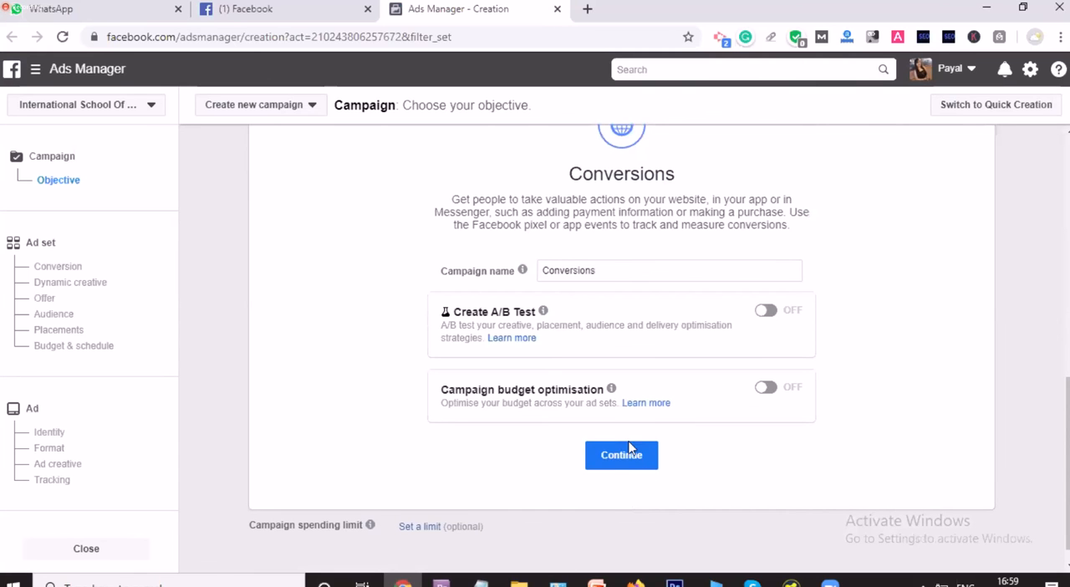
pyautogui.click(627, 462)
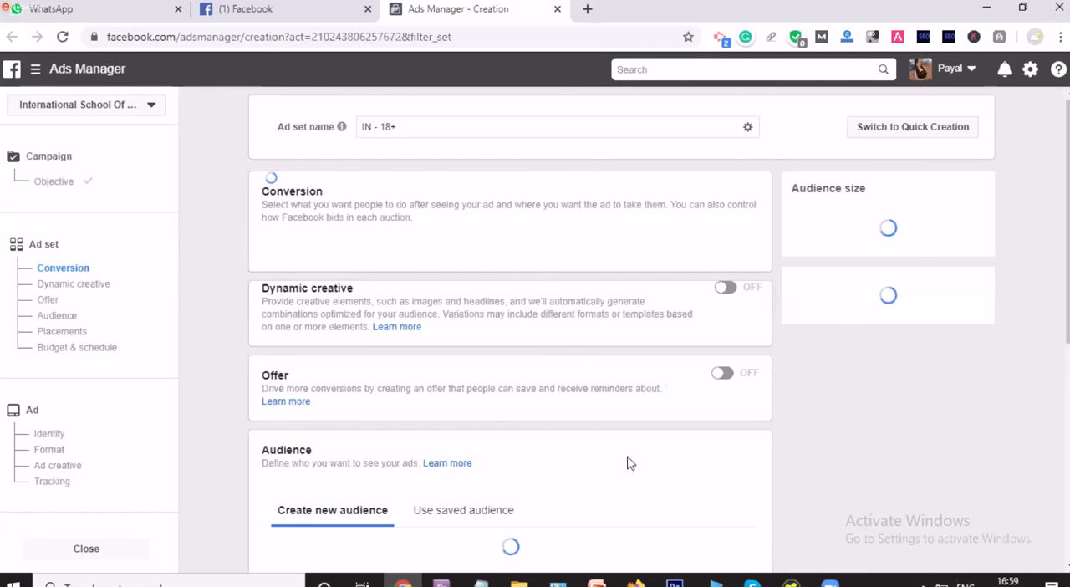
# Step: Examine the ad set's Audience section, including the choices for creating a new custom or lookalike audience
pyautogui.scroll(-1, 630, 462)
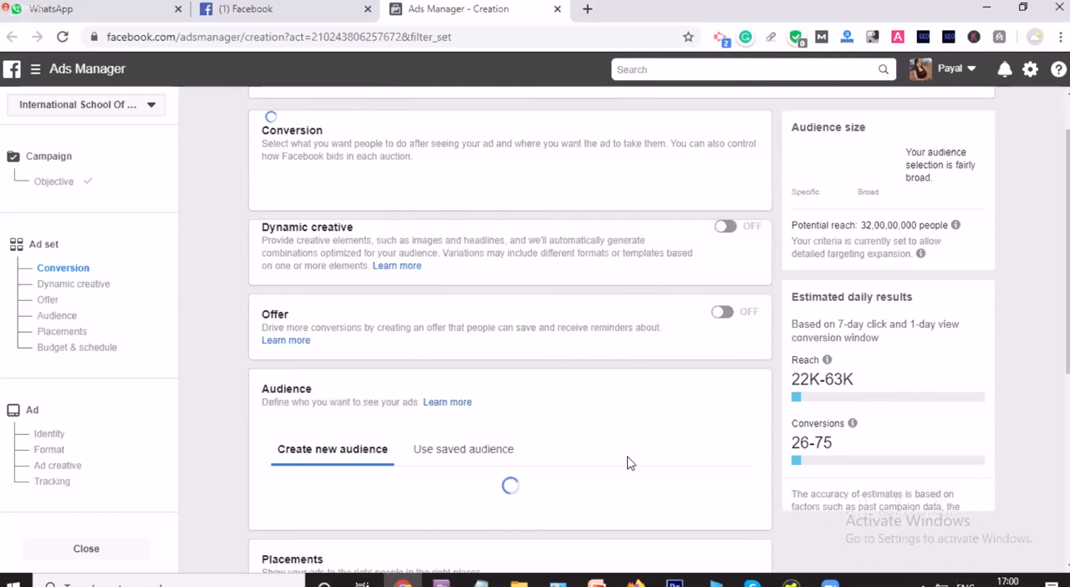
pyautogui.scroll(-1, 630, 462)
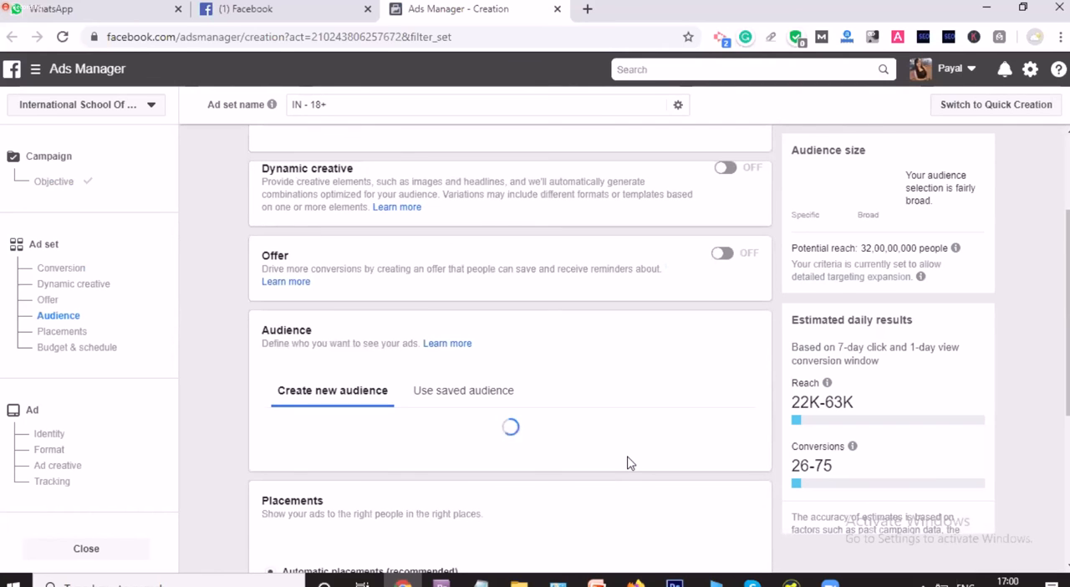
pyautogui.scroll(-1, 630, 462)
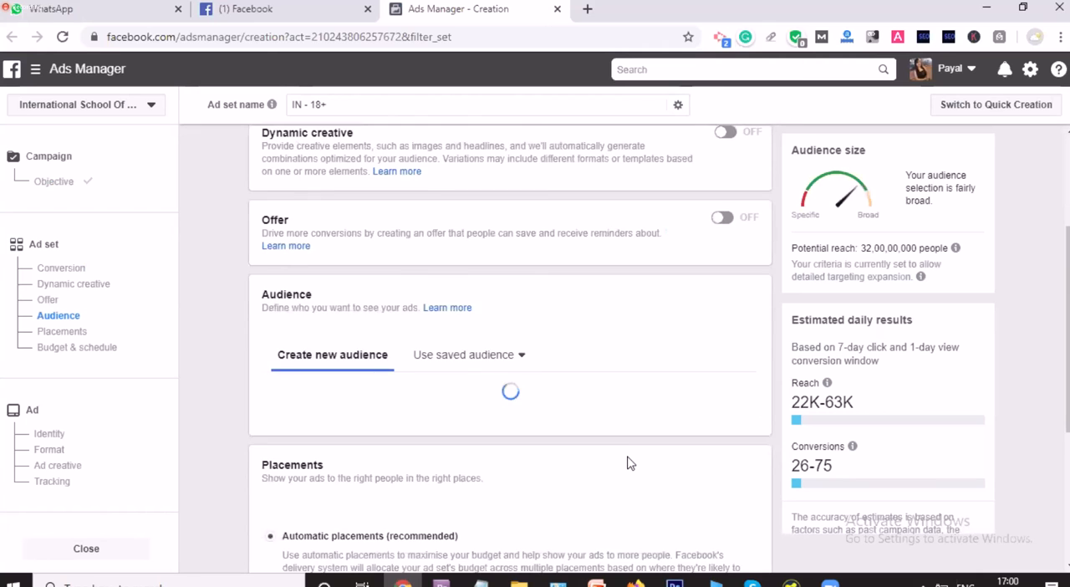
pyautogui.scroll(-1, 630, 462)
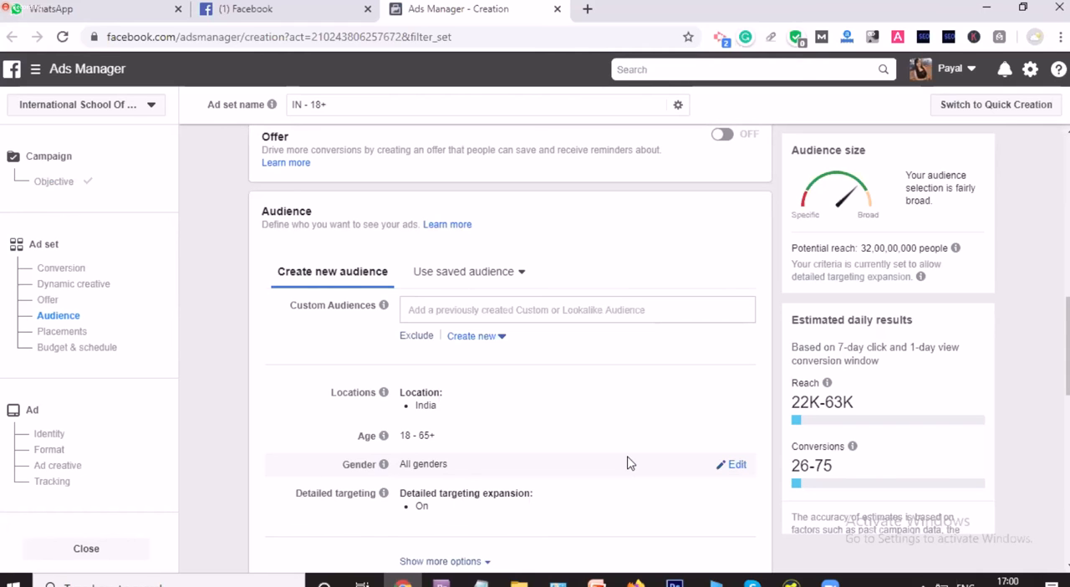
pyautogui.moveTo(384, 306)
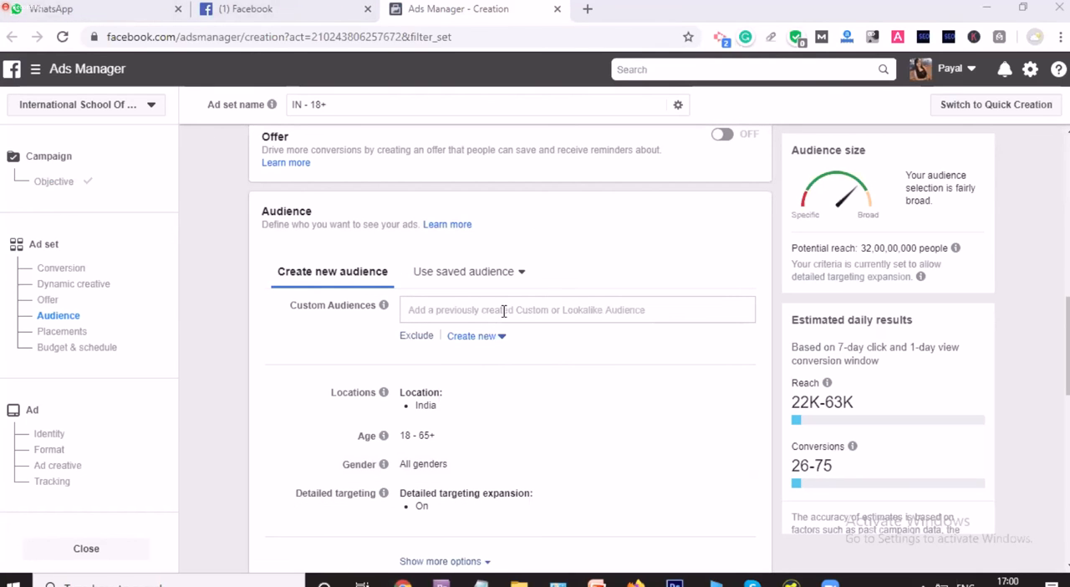
pyautogui.click(493, 336)
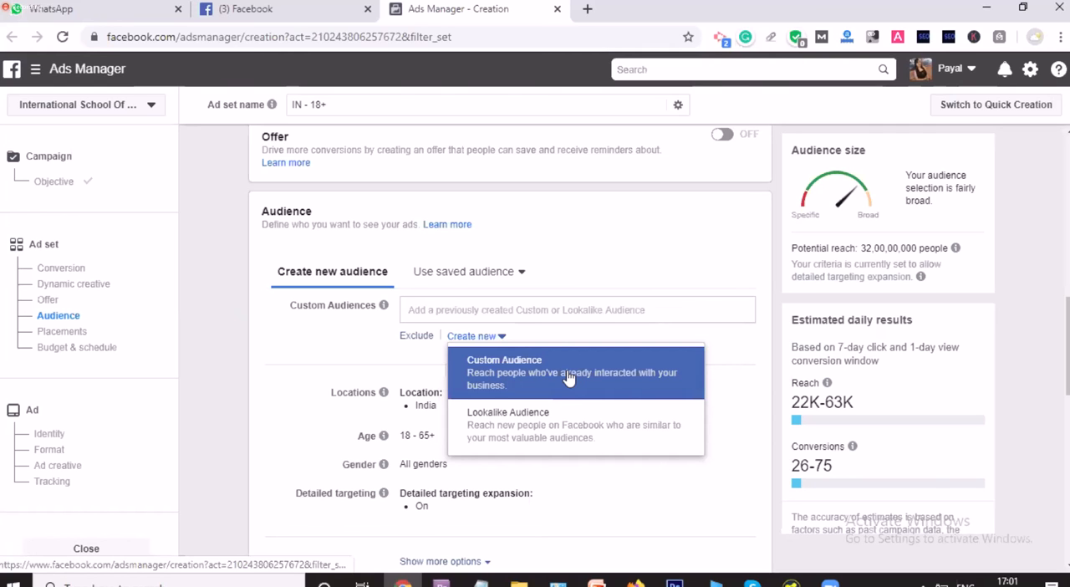
pyautogui.click(282, 336)
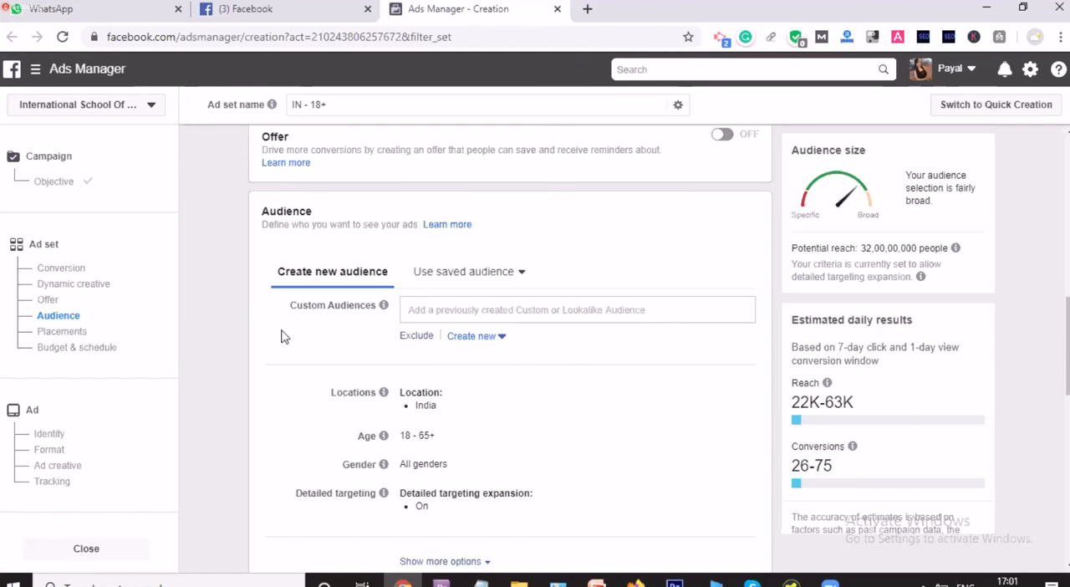
pyautogui.scroll(-1, 281, 335)
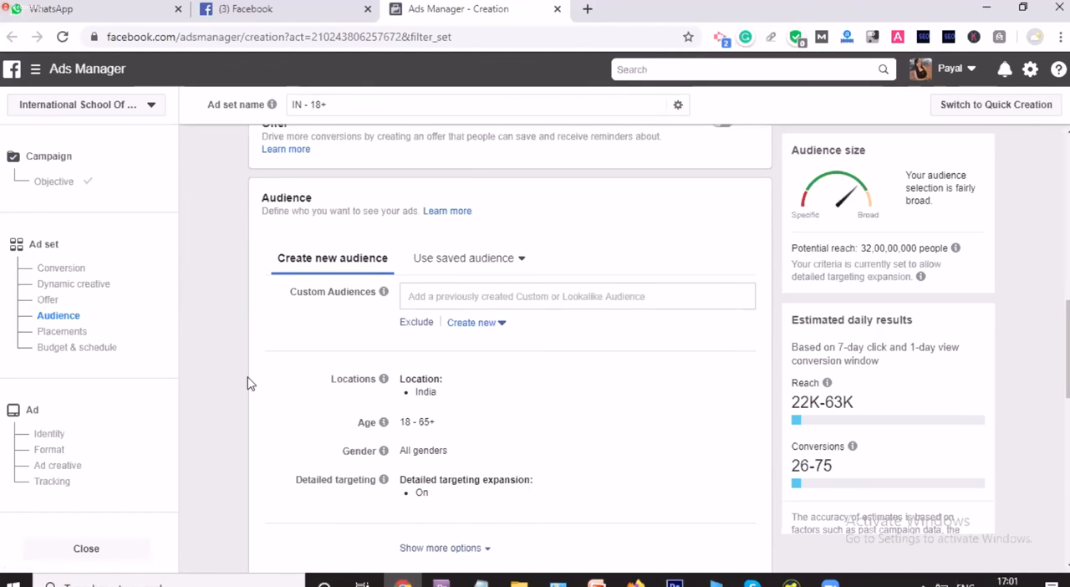
pyautogui.scroll(1, 247, 383)
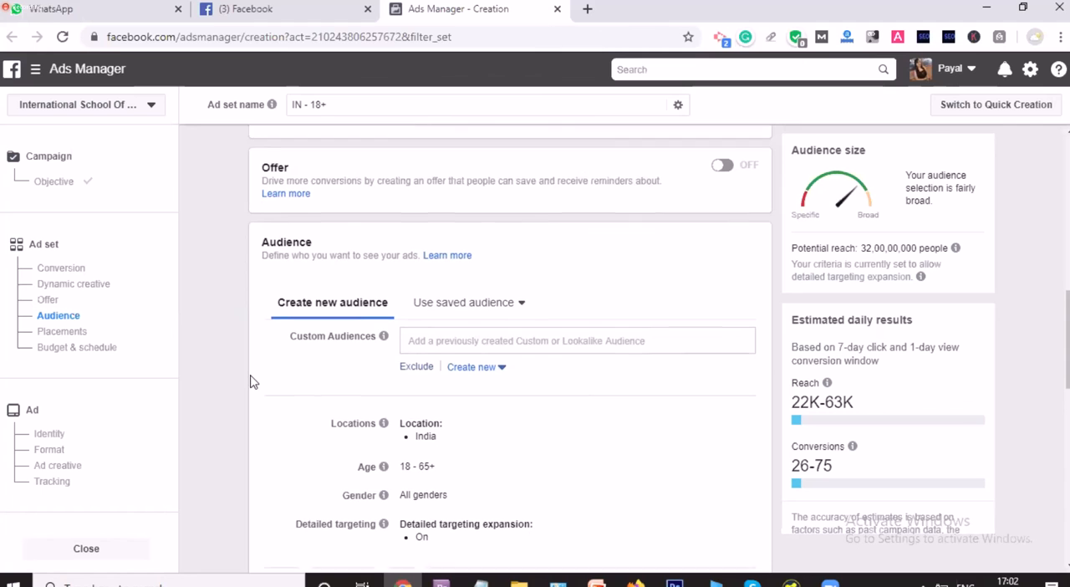
pyautogui.scroll(-1, 250, 382)
# Step: Start a new custom audience from the Instagram business profile source and select the digital marketer's profile as its account
pyautogui.click(489, 309)
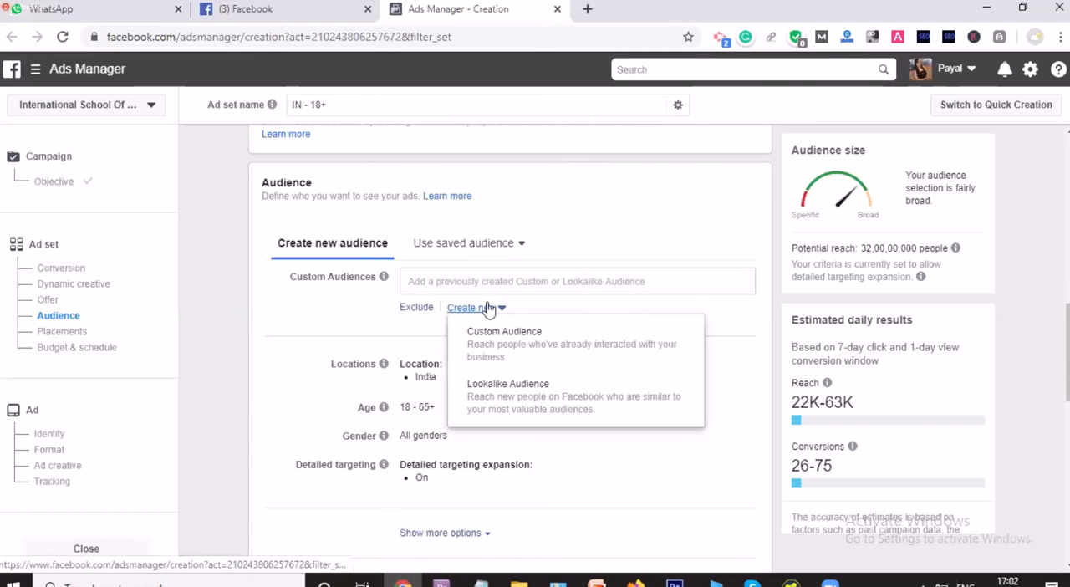
pyautogui.click(528, 341)
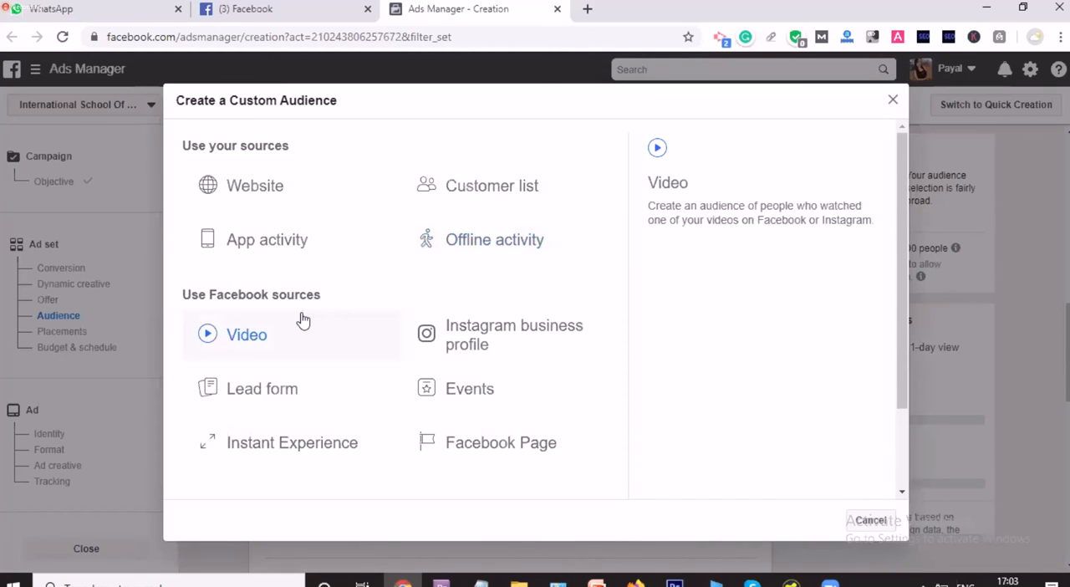
pyautogui.click(467, 351)
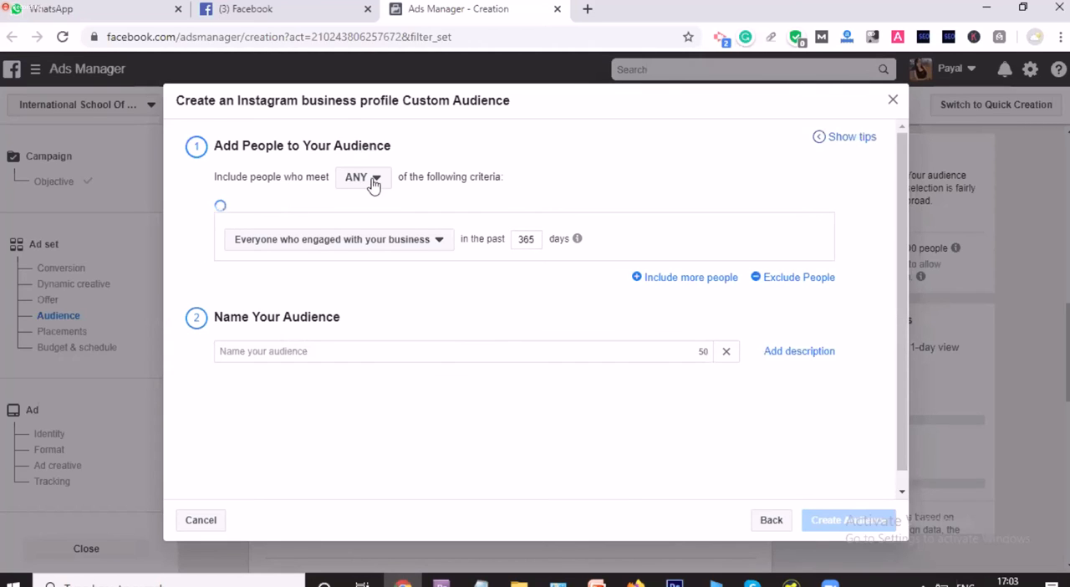
pyautogui.click(343, 210)
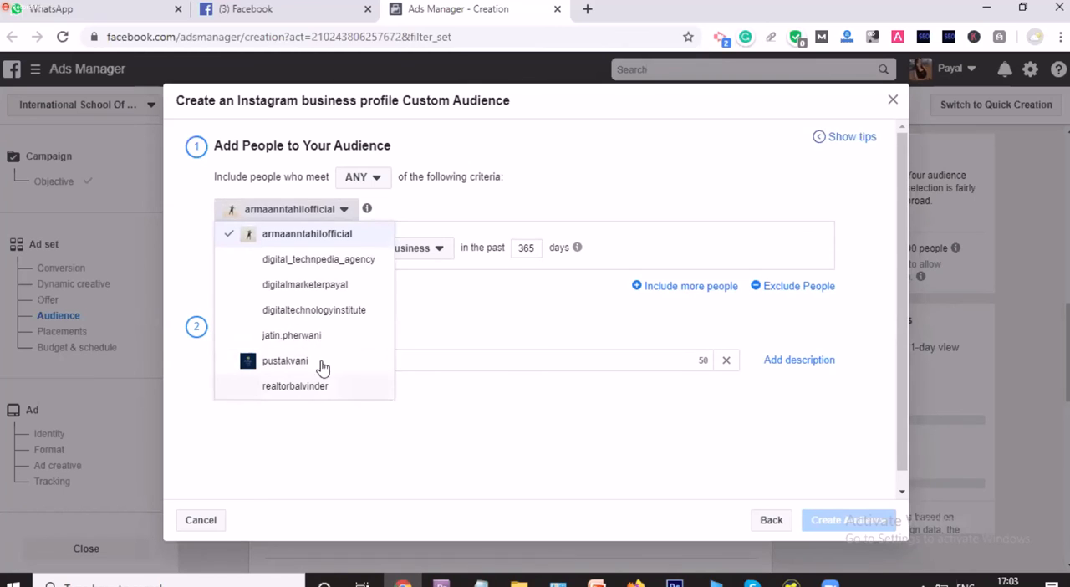
pyautogui.click(333, 291)
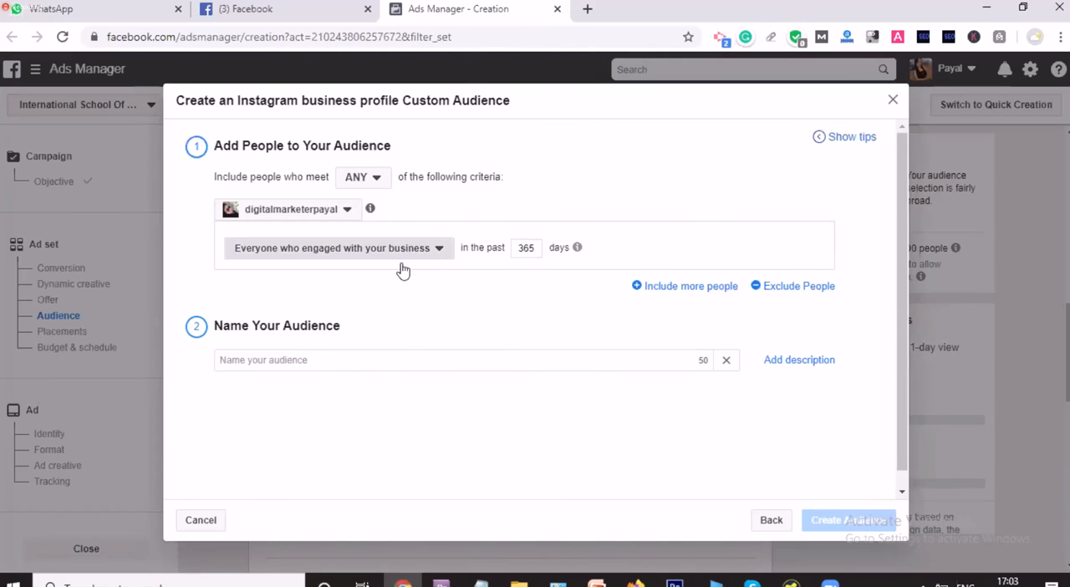
# Step: Set the audience criterion to anyone who visited your business profile in the past 365 days
pyautogui.click(401, 263)
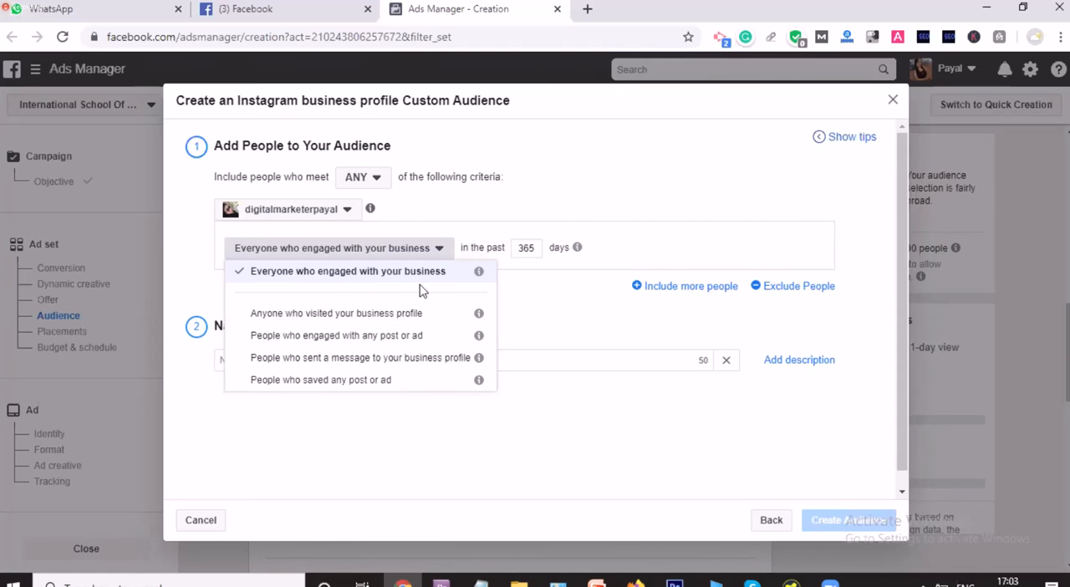
pyautogui.click(340, 320)
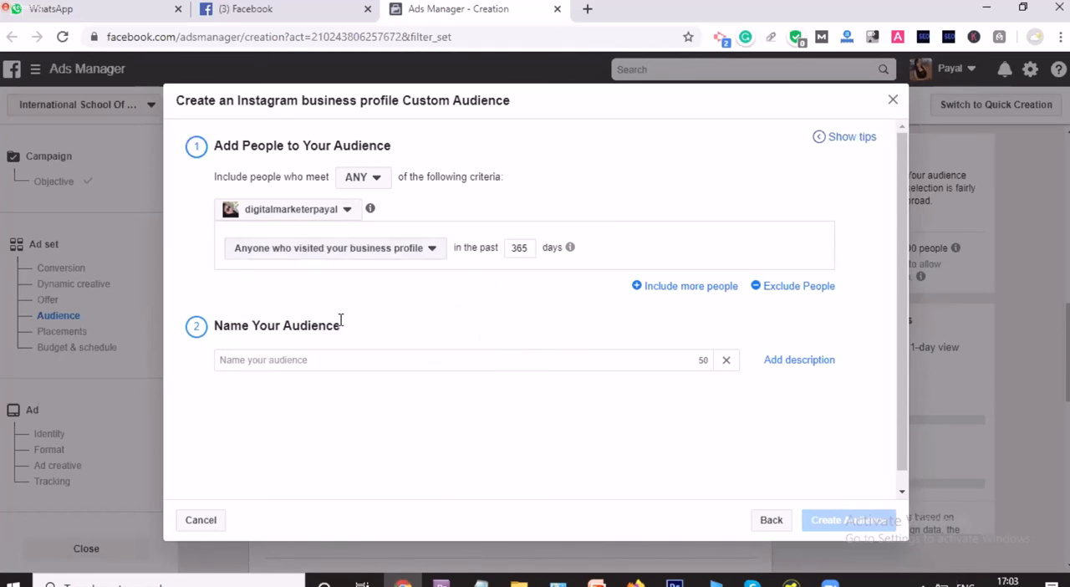
pyautogui.moveTo(570, 248)
pyautogui.doubleClick(535, 247)
pyautogui.click(530, 273)
# Step: Name the custom audience "My Instagram Audience" and try to create it
pyautogui.click(441, 368)
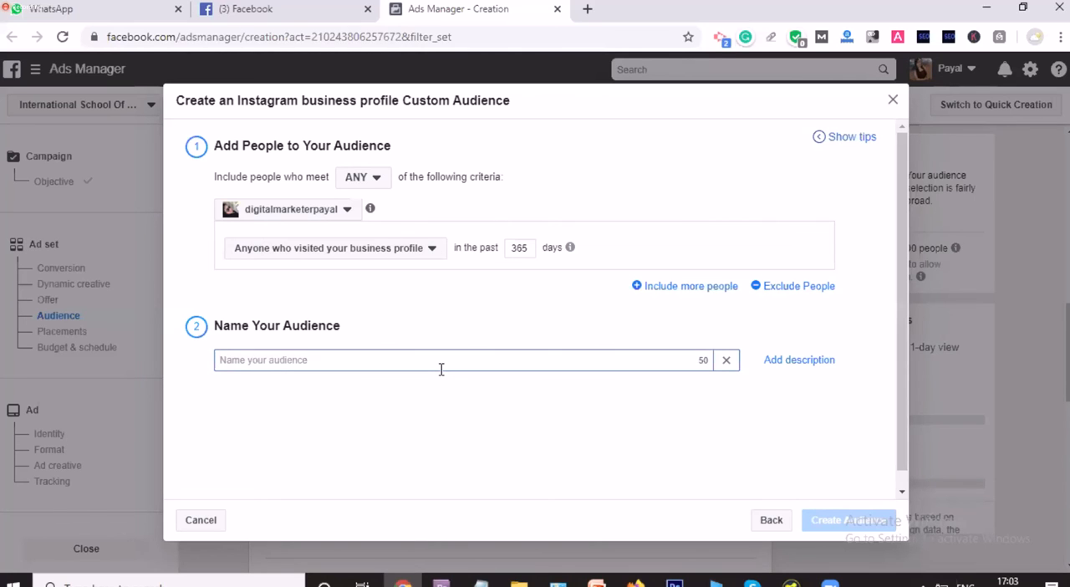
pyautogui.write('My Instagram Audience')
pyautogui.click(535, 451)
pyautogui.scroll(-1, 535, 451)
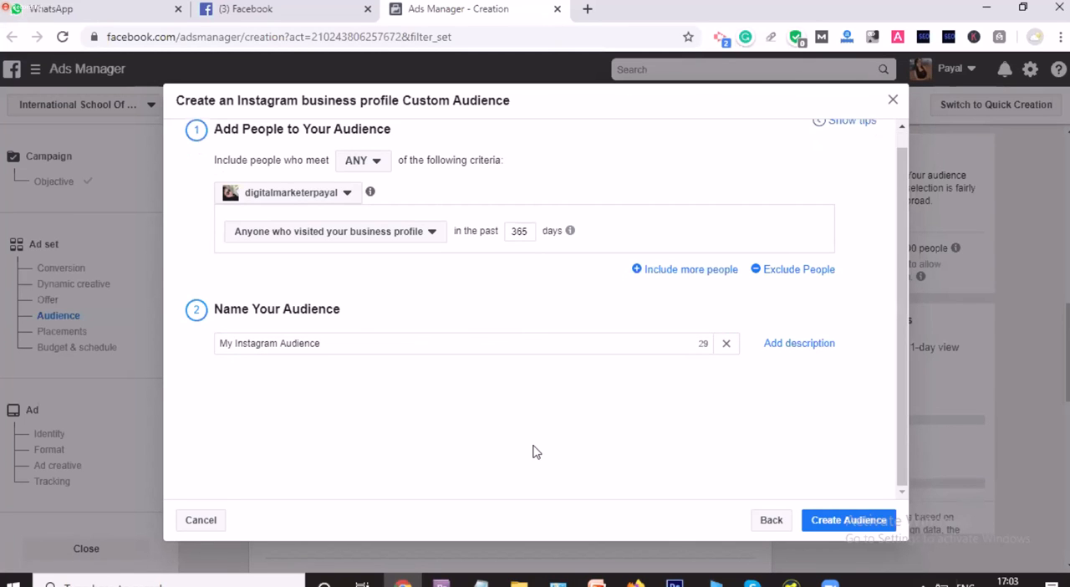
pyautogui.click(849, 520)
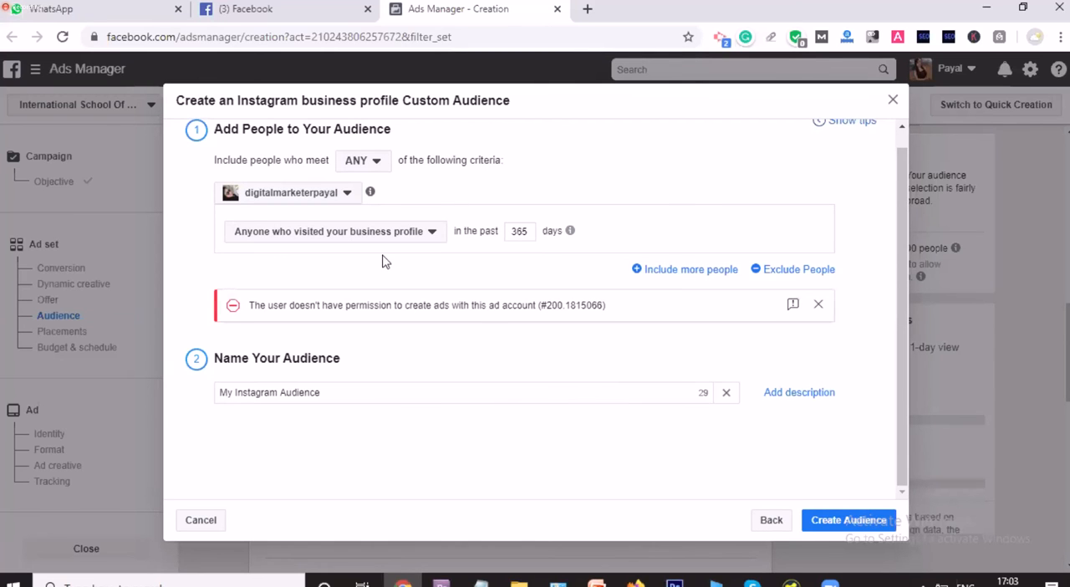
pyautogui.click(817, 305)
pyautogui.click(893, 99)
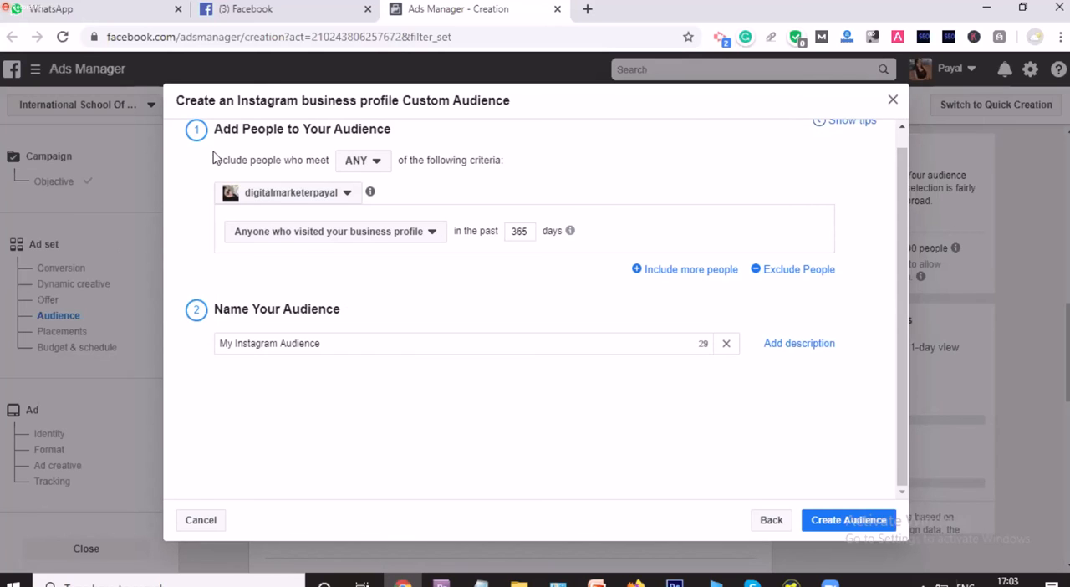
pyautogui.click(131, 114)
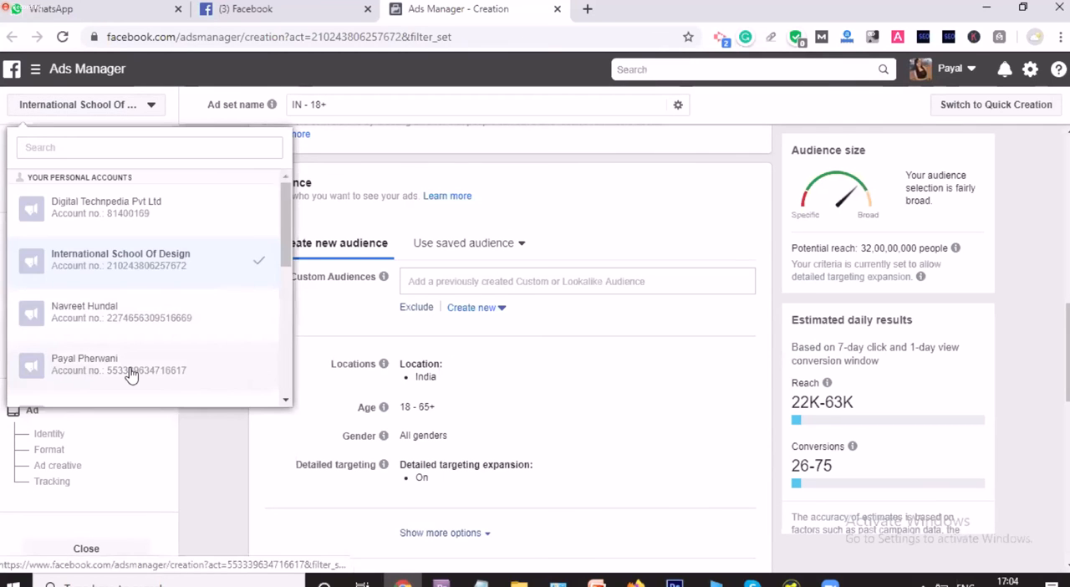
pyautogui.scroll(-3, 133, 363)
pyautogui.scroll(-1, 138, 334)
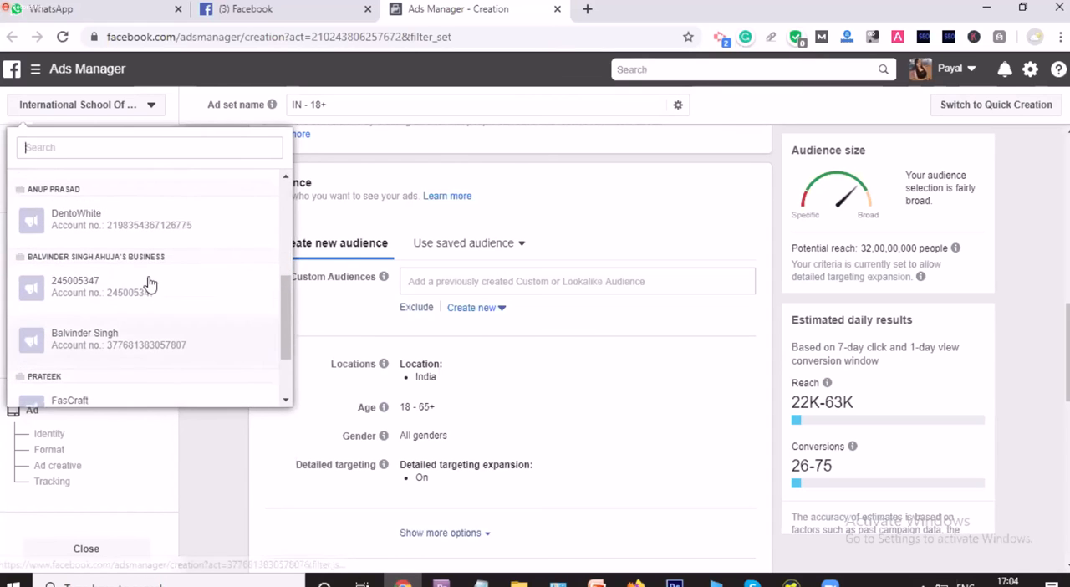
pyautogui.click(184, 219)
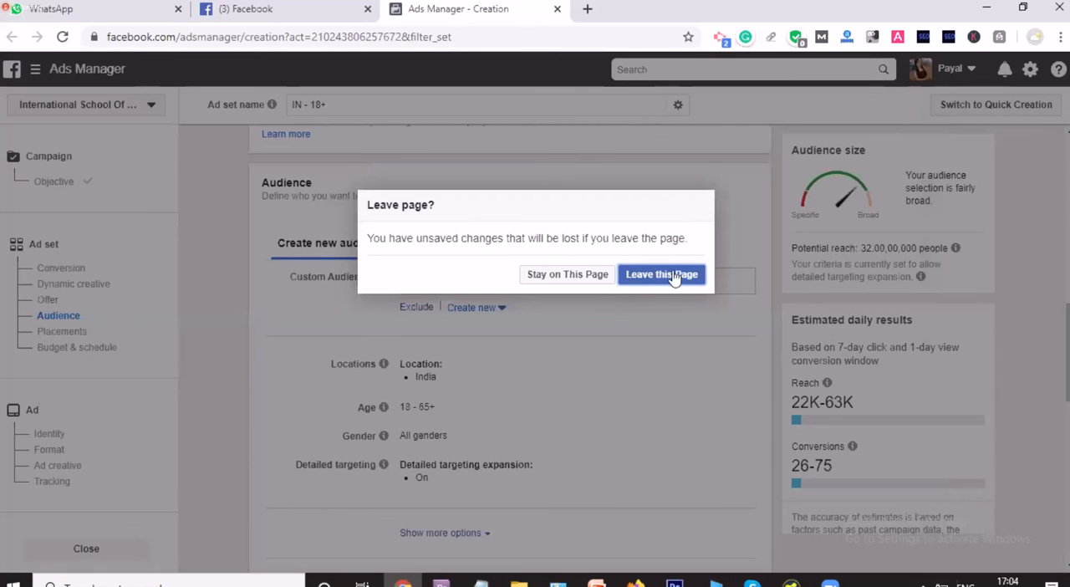
pyautogui.click(588, 278)
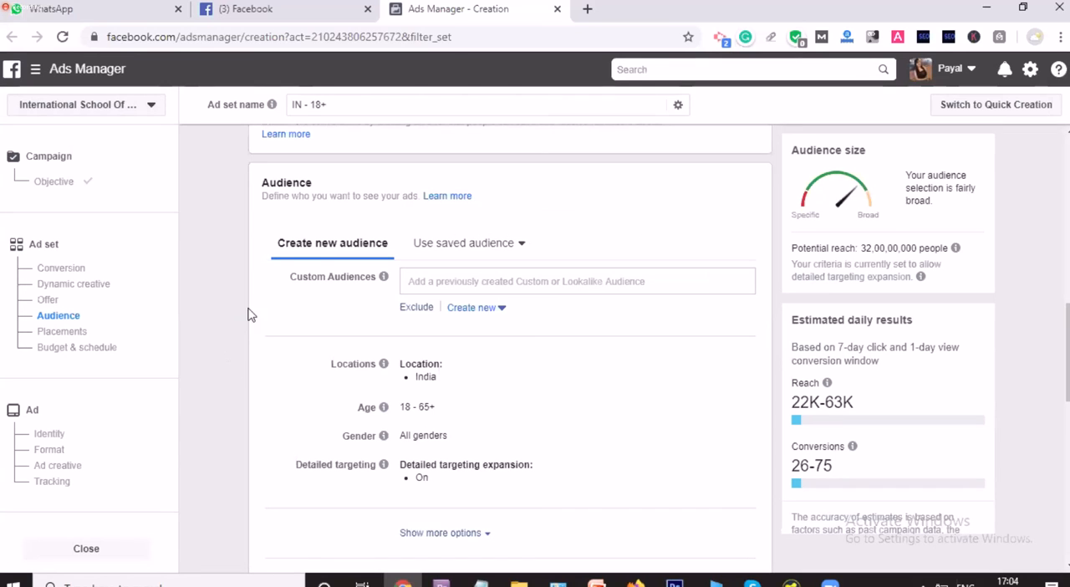
# Step: Switch to the DentoWhite ad account and leave the current page, discarding the unsaved campaign changes
pyautogui.click(151, 104)
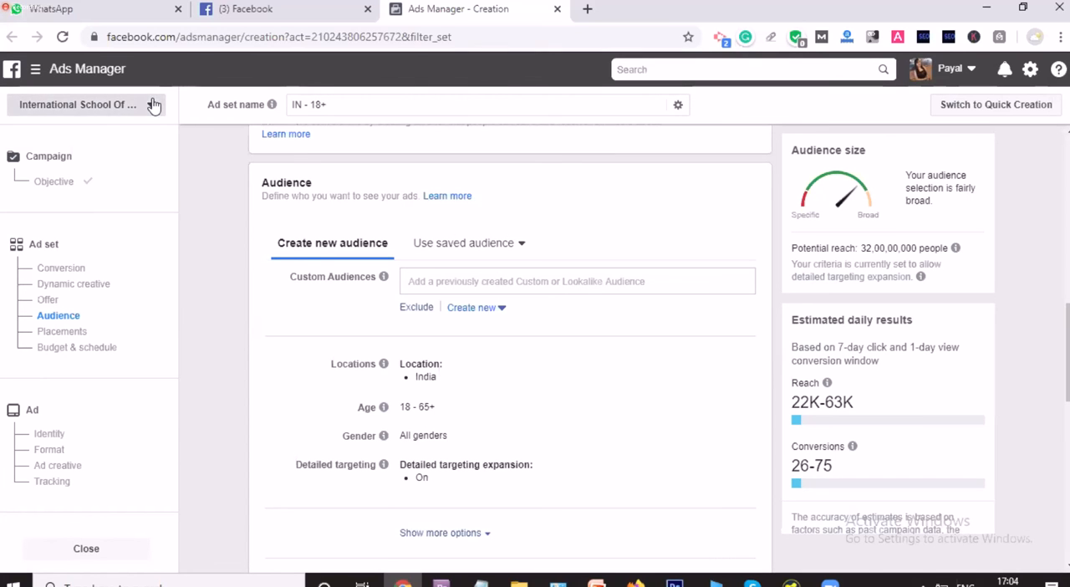
pyautogui.scroll(-2, 142, 352)
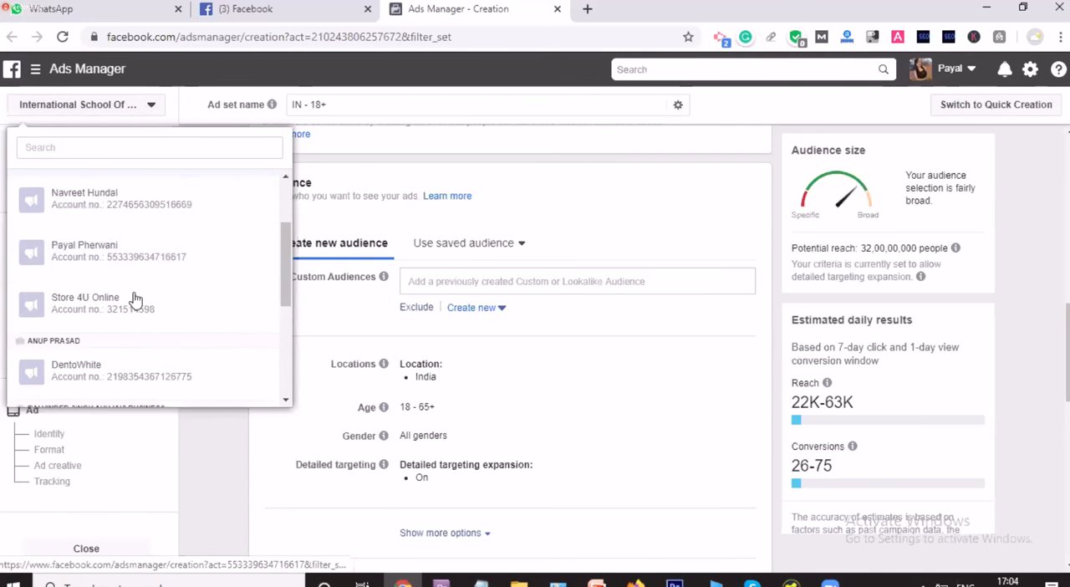
pyautogui.click(115, 387)
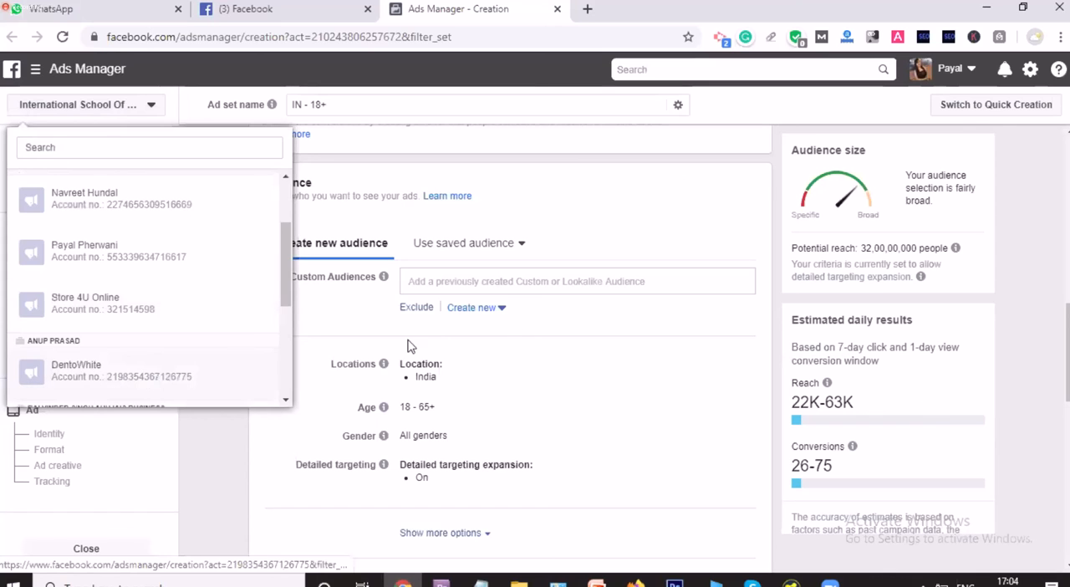
pyautogui.click(646, 274)
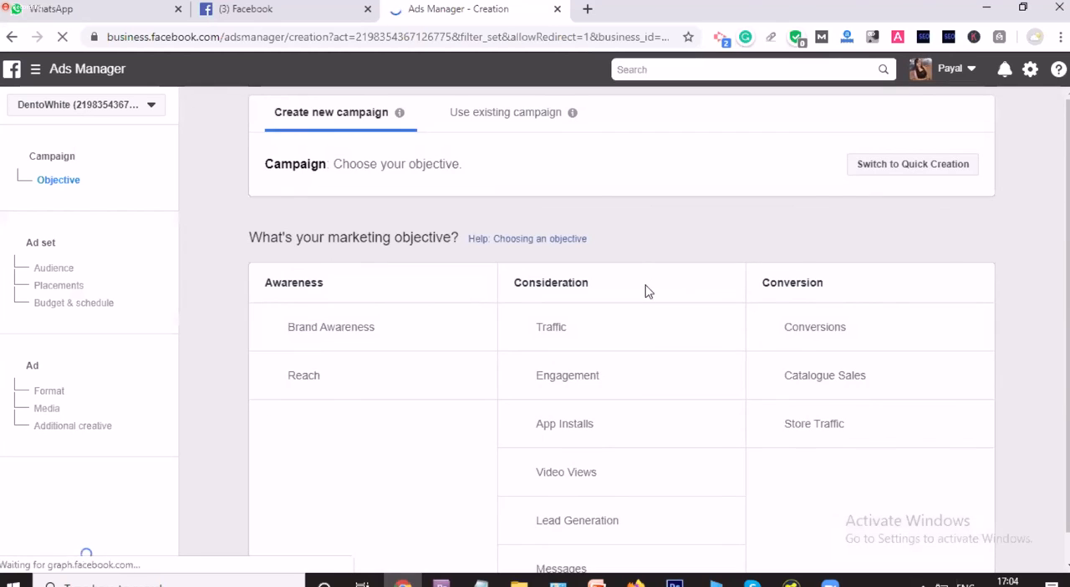
# Step: Choose Conversions as the campaign objective and continue to the ad set settings
pyautogui.scroll(-1, 646, 395)
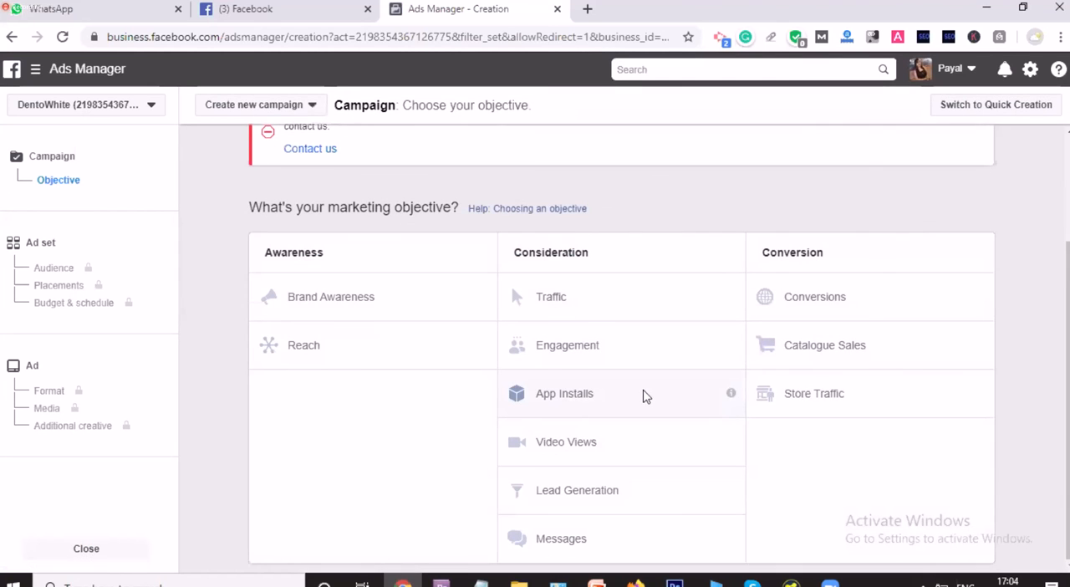
pyautogui.click(817, 301)
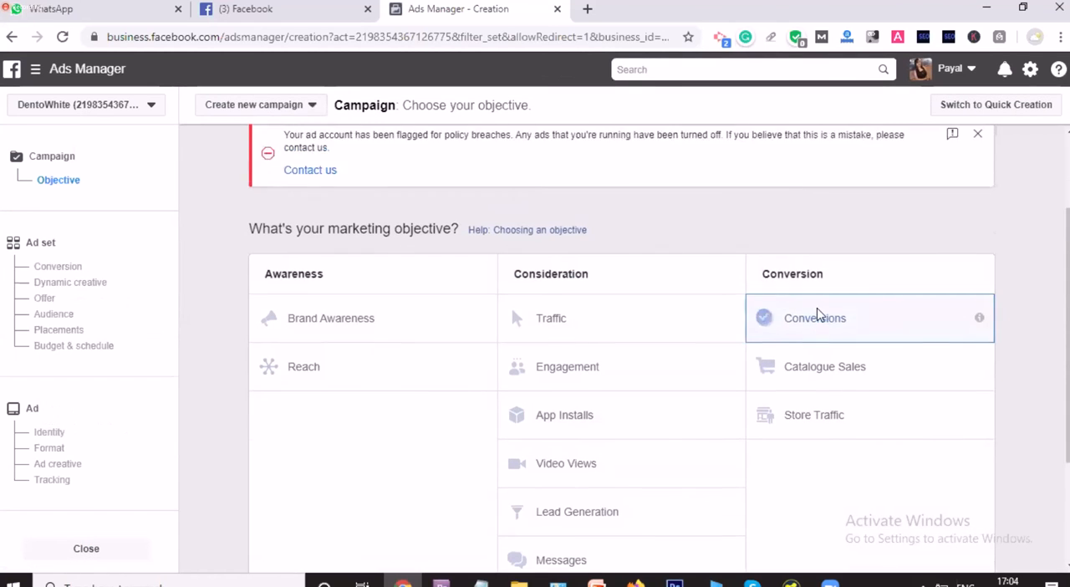
pyautogui.scroll(1, 818, 315)
pyautogui.scroll(-4, 633, 437)
pyautogui.scroll(-4, 635, 445)
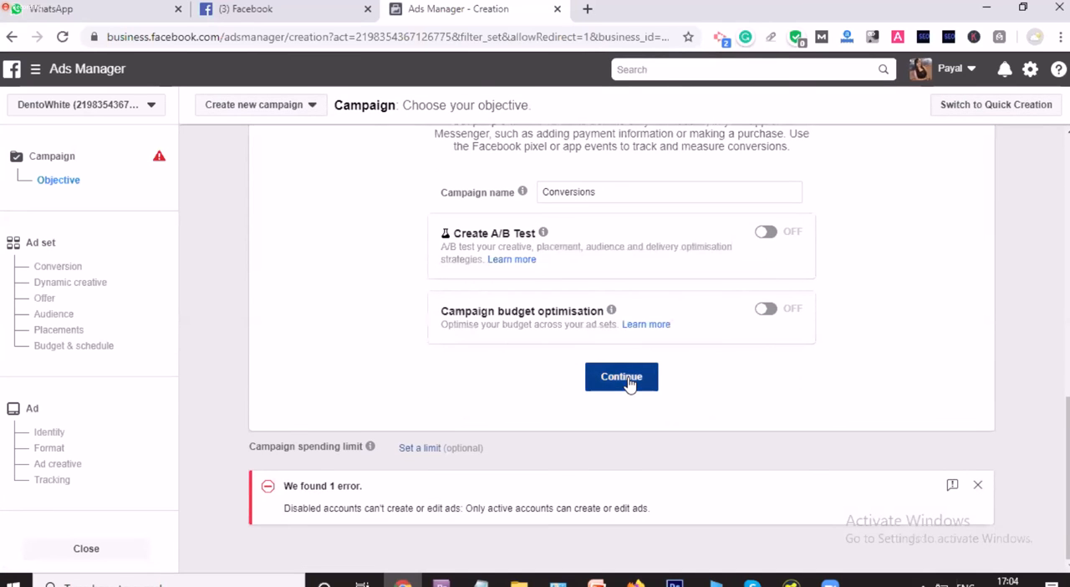
pyautogui.click(623, 378)
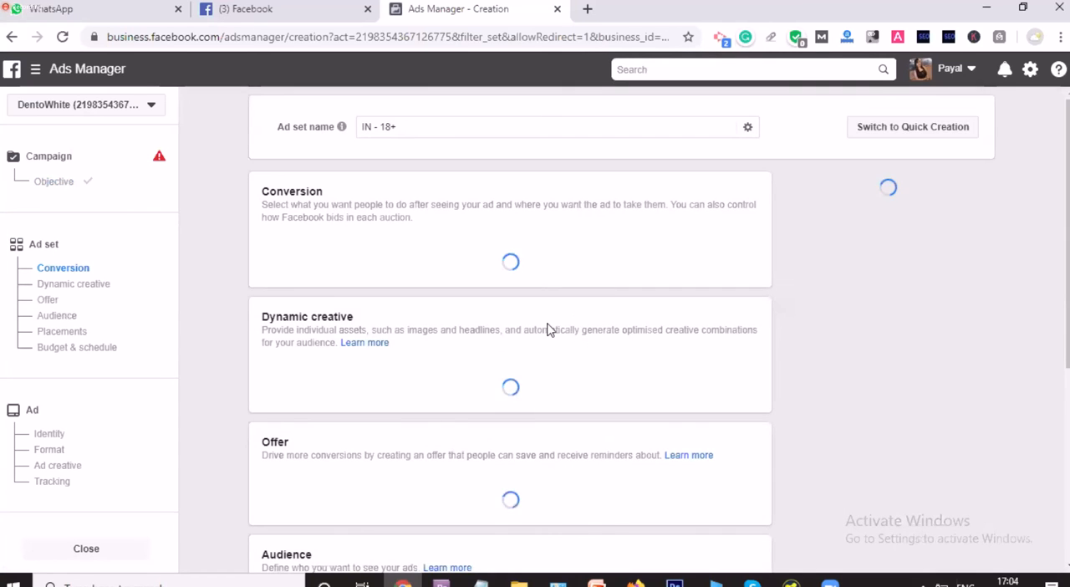
# Step: Look over the loading ad set sections and check the computer's Wi-Fi connection
pyautogui.scroll(-1, 547, 329)
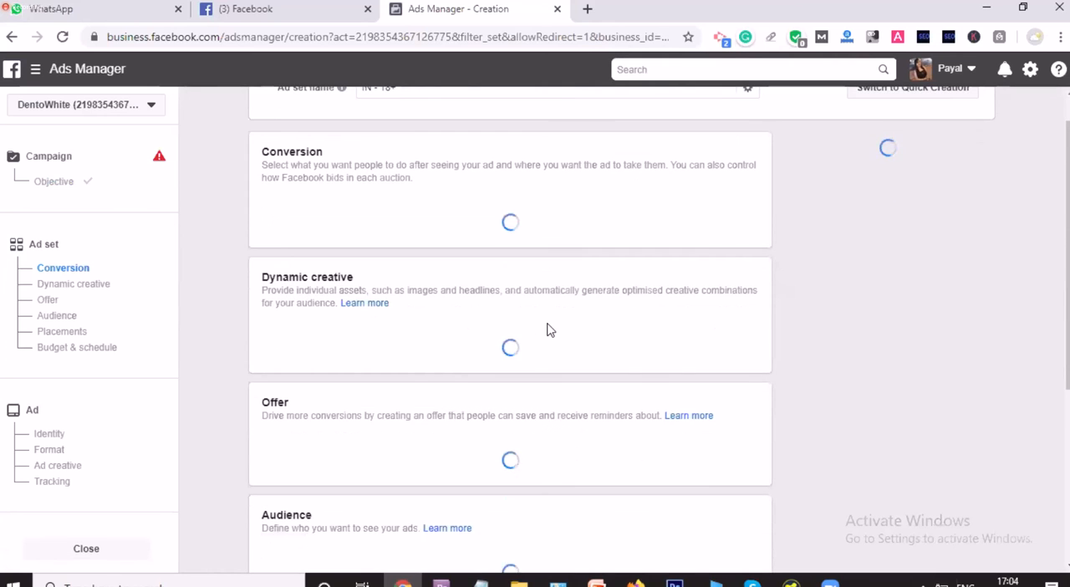
pyautogui.scroll(-2, 547, 329)
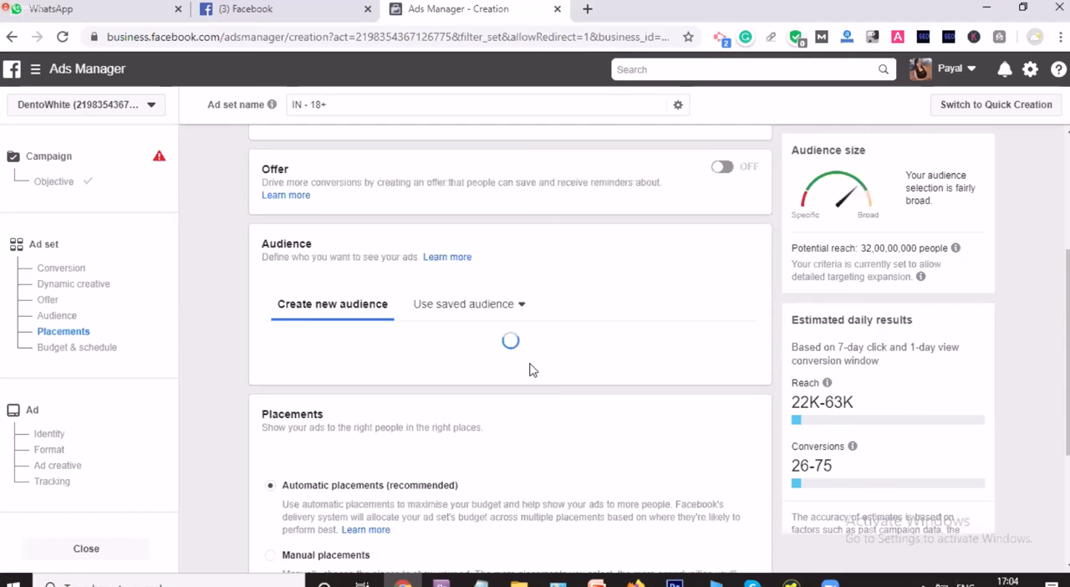
pyautogui.scroll(-4, 521, 373)
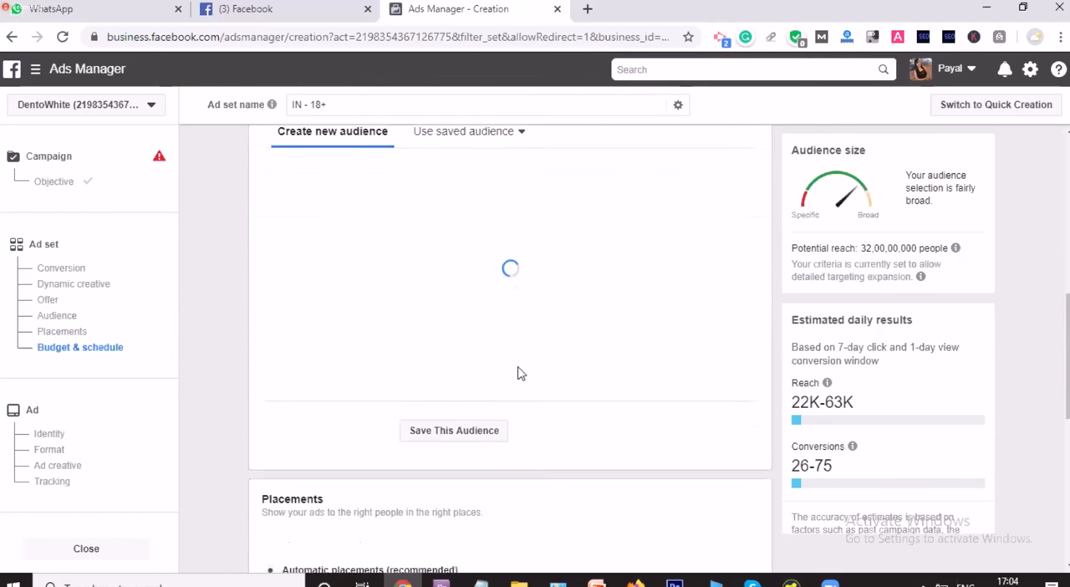
pyautogui.scroll(1, 560, 311)
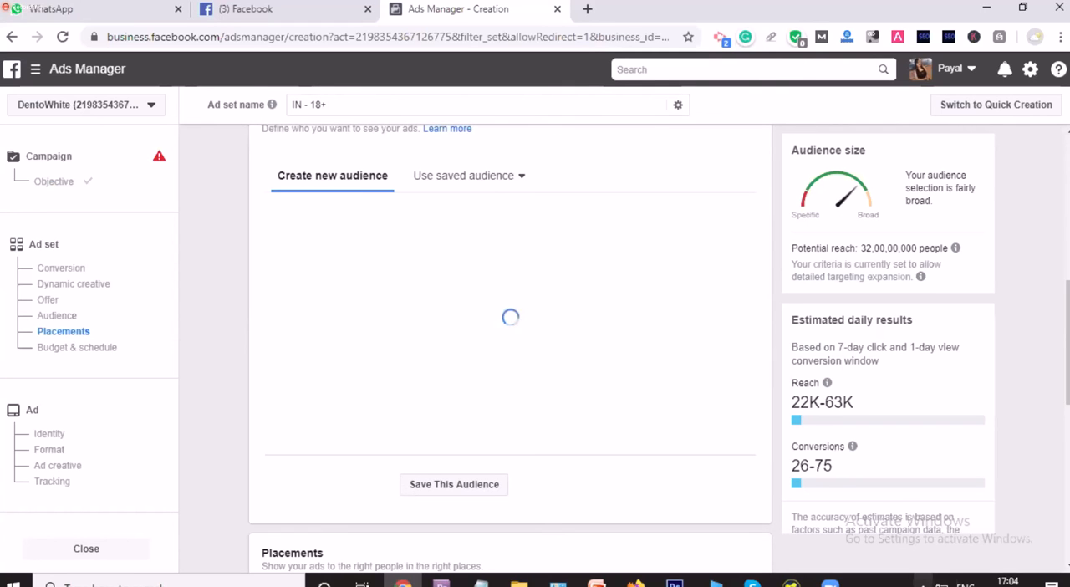
pyautogui.click(923, 581)
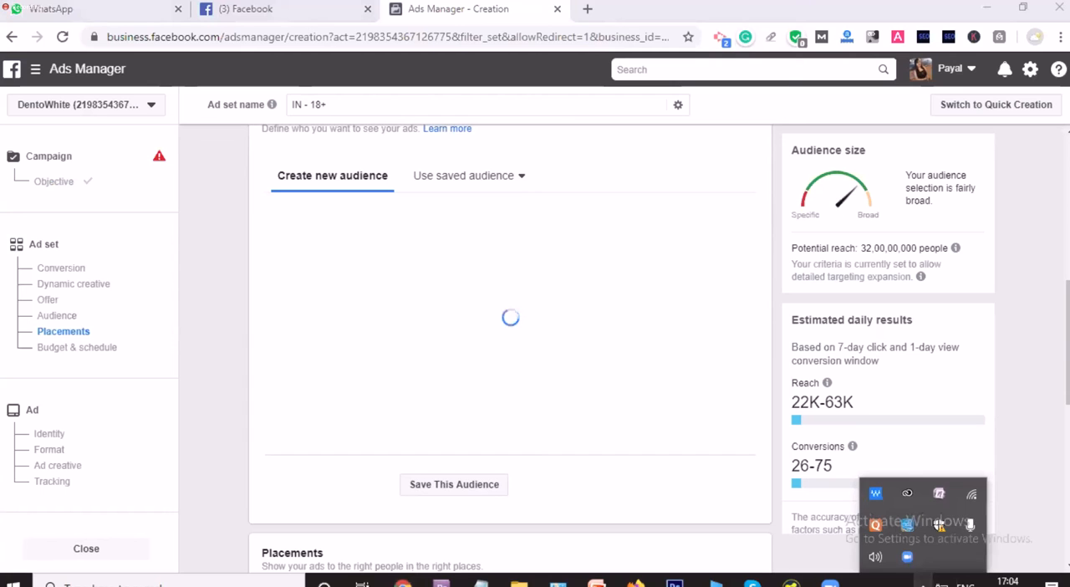
pyautogui.click(972, 495)
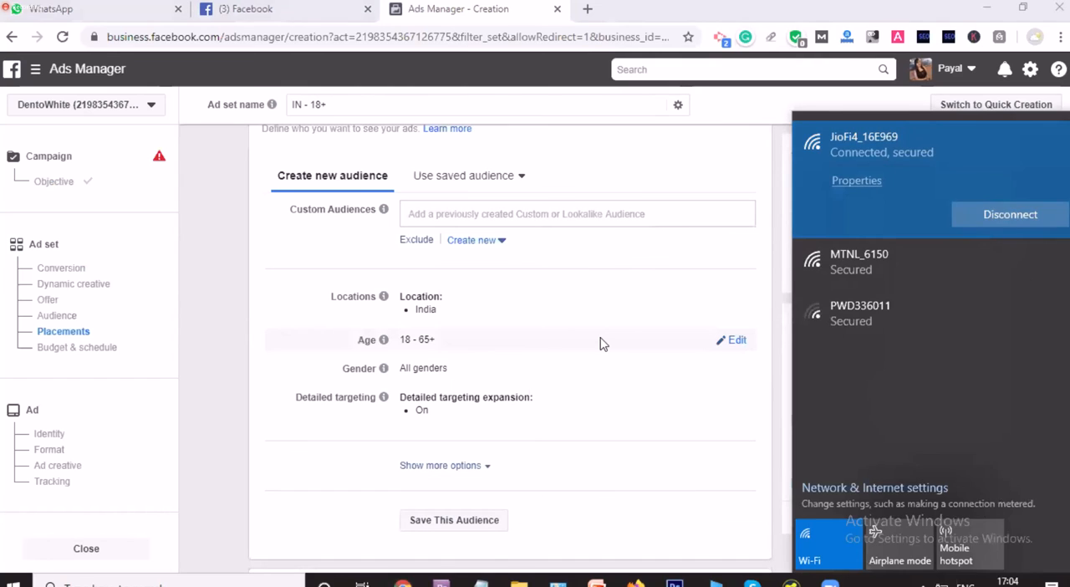
pyautogui.click(602, 343)
# Step: Start a new custom audience for the ad set, review the available sources and choose Website
pyautogui.click(474, 241)
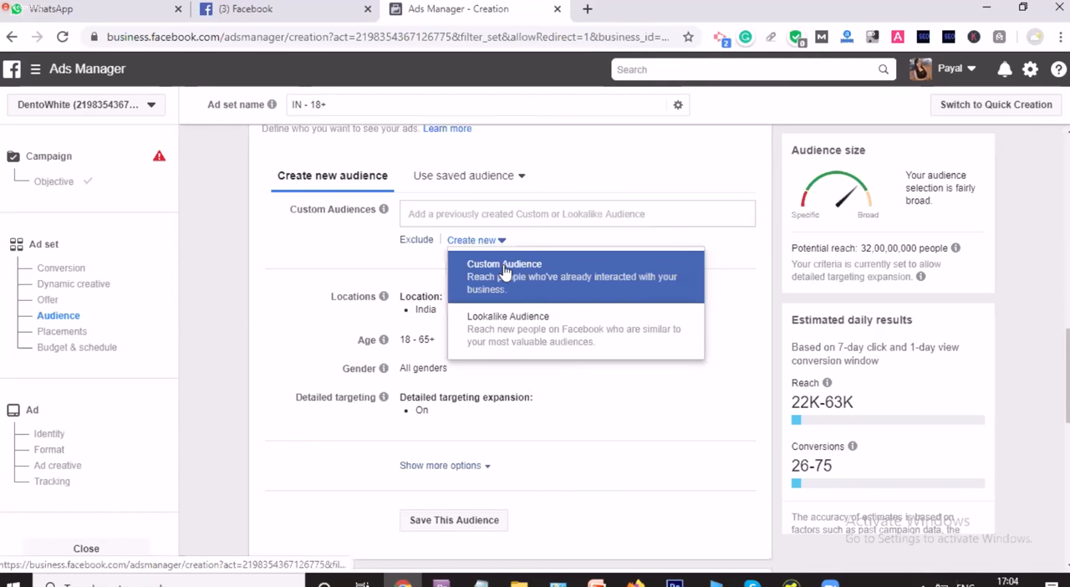
pyautogui.click(503, 265)
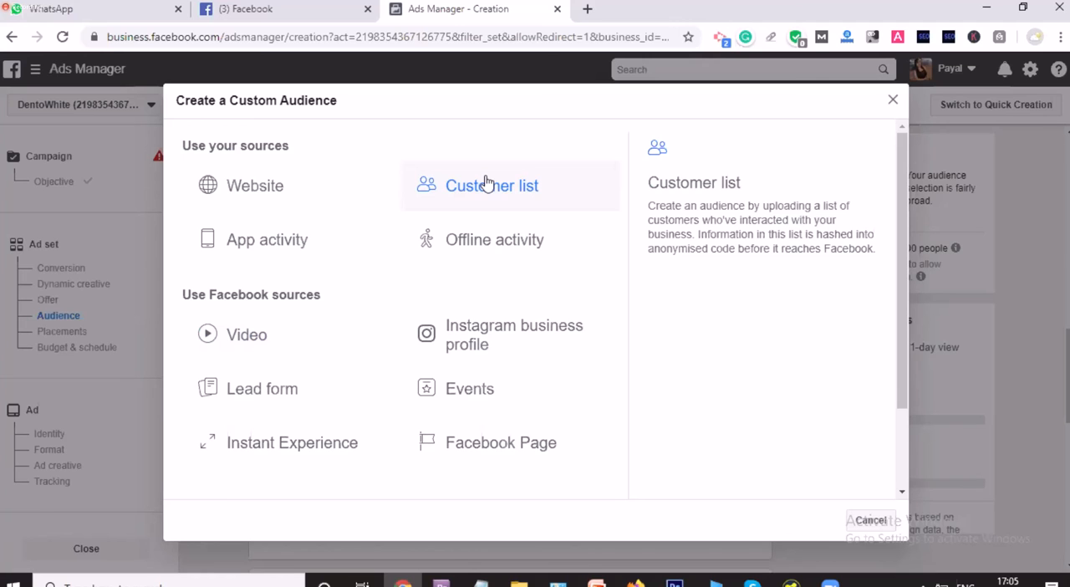
pyautogui.scroll(-1, 486, 182)
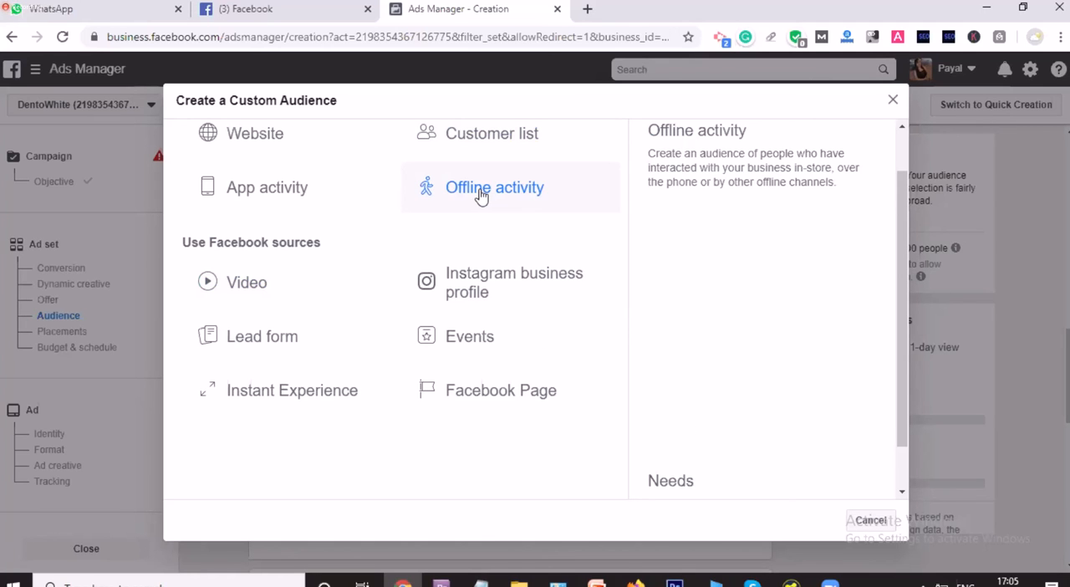
pyautogui.scroll(-1, 481, 194)
pyautogui.scroll(2, 477, 195)
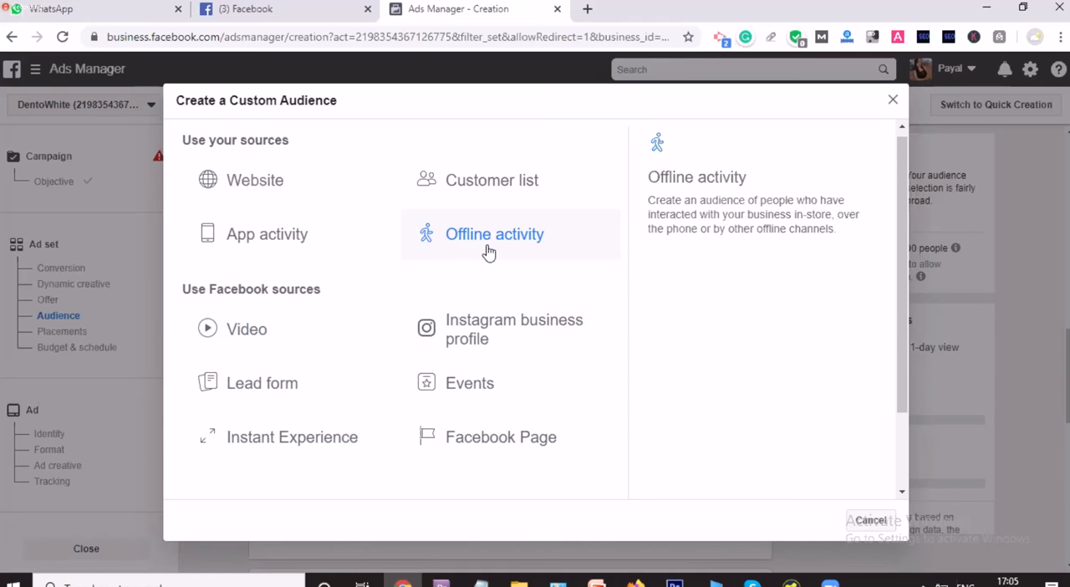
pyautogui.scroll(1, 489, 253)
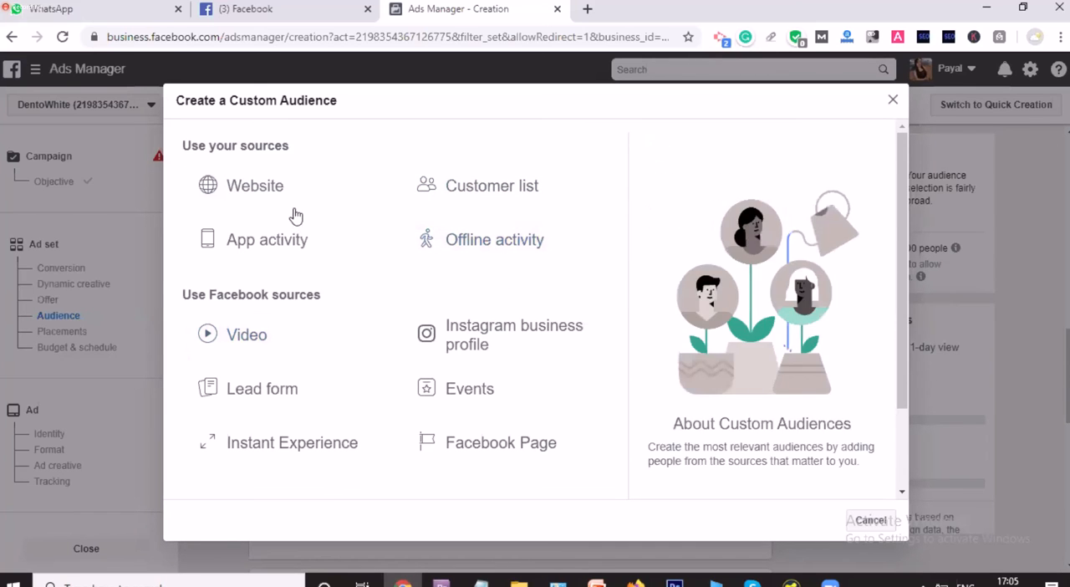
pyautogui.scroll(-1, 282, 329)
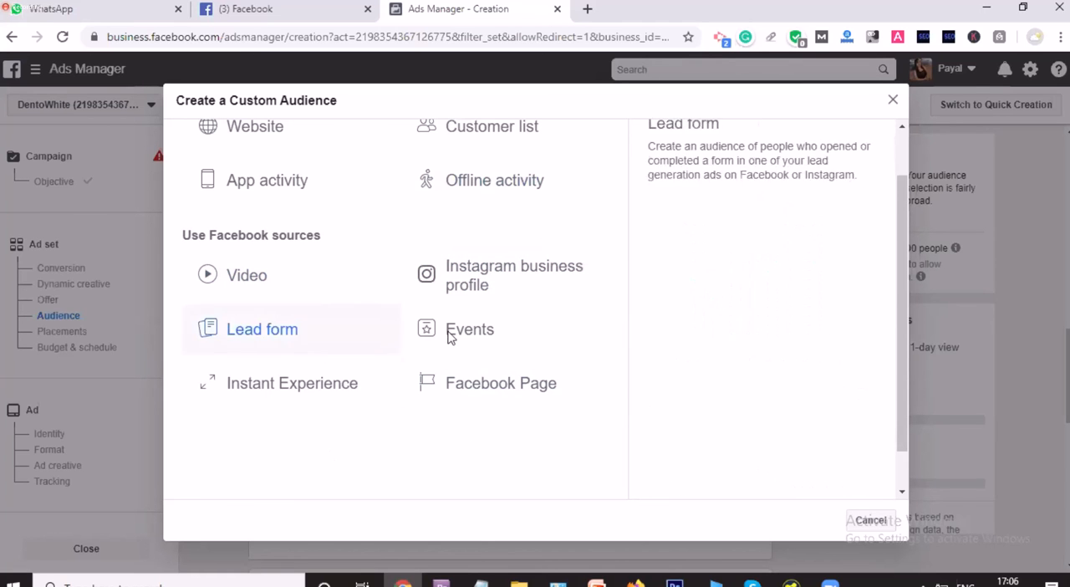
pyautogui.scroll(1, 505, 410)
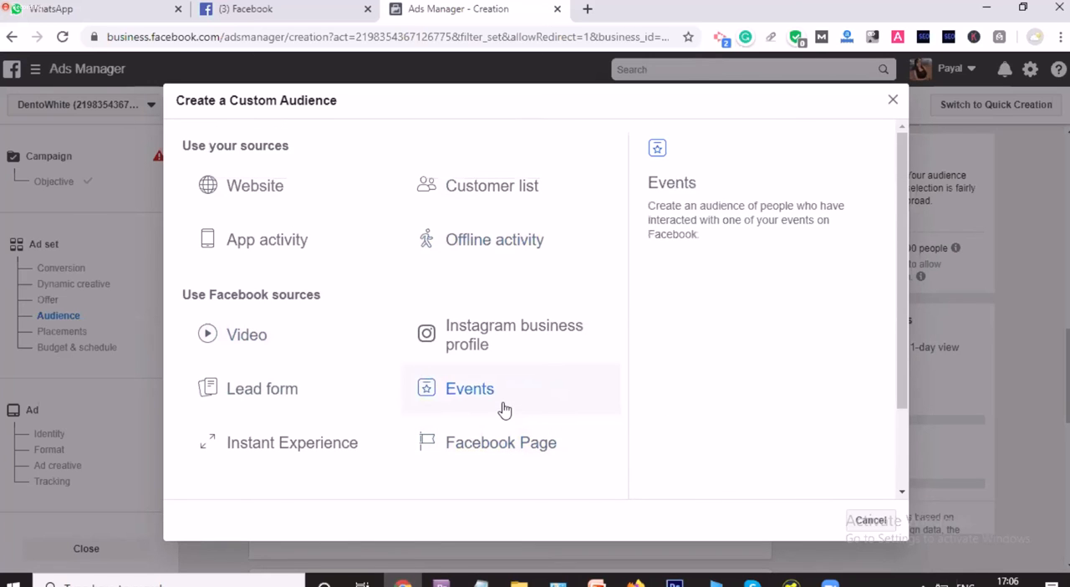
pyautogui.click(295, 208)
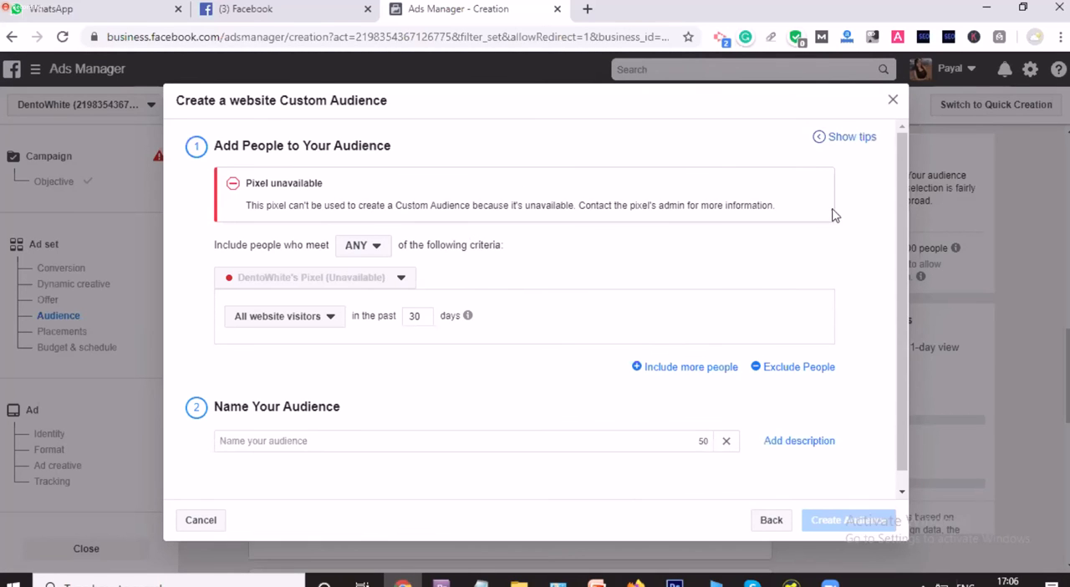
# Step: Require people to meet ALL of the audience criteria and check the list of available pixels
pyautogui.click(365, 251)
pyautogui.moveTo(503, 272); pyautogui.dragTo(372, 299)
pyautogui.click(405, 276)
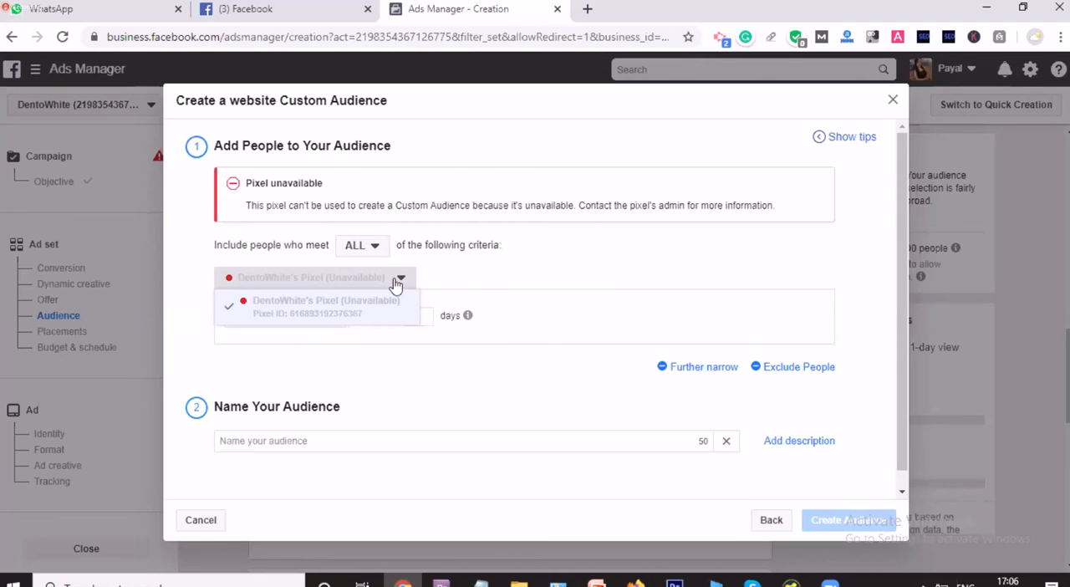
pyautogui.click(277, 375)
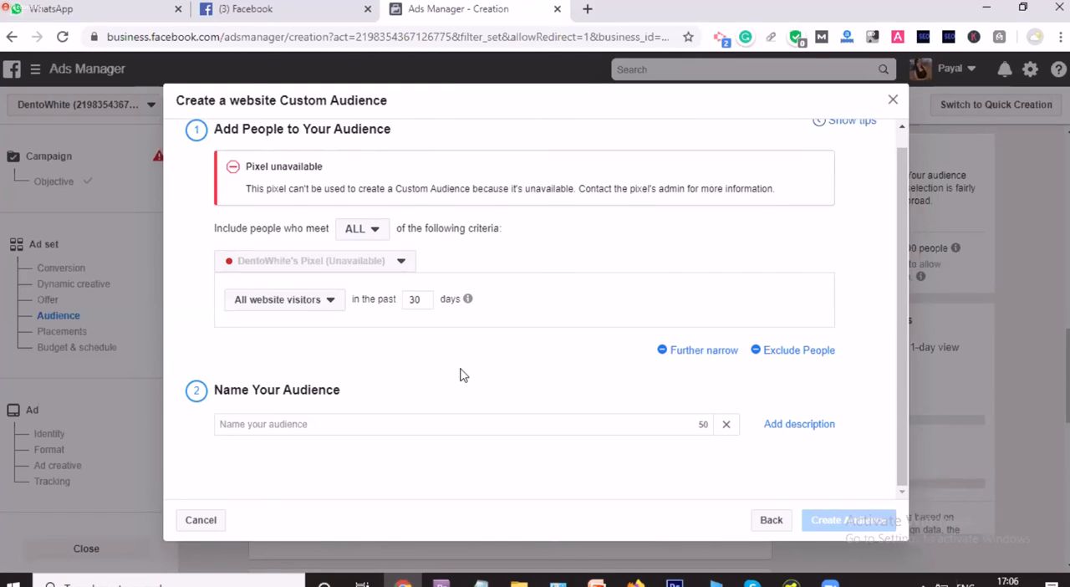
# Step: Review the ANY and ALL matching options and the website visitor criteria, keeping All website visitors selected
pyautogui.scroll(1, 464, 374)
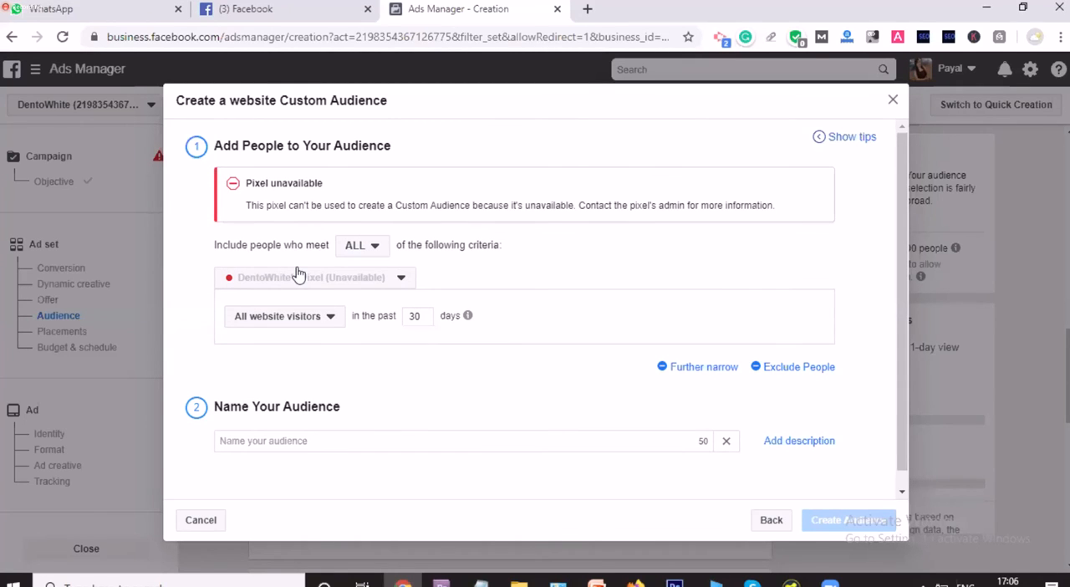
pyautogui.click(375, 250)
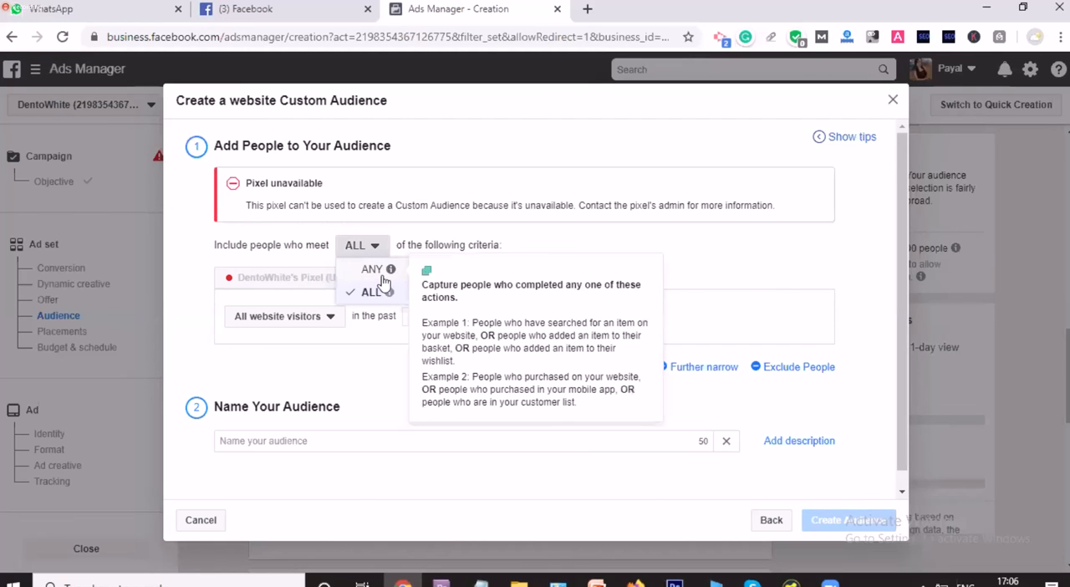
pyautogui.click(364, 333)
pyautogui.click(304, 318)
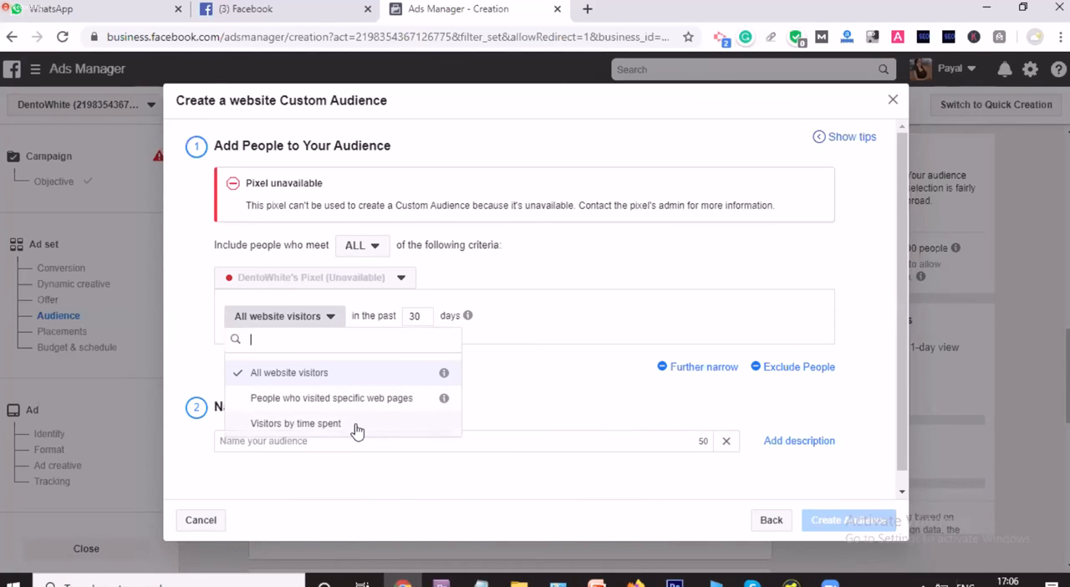
pyautogui.click(358, 376)
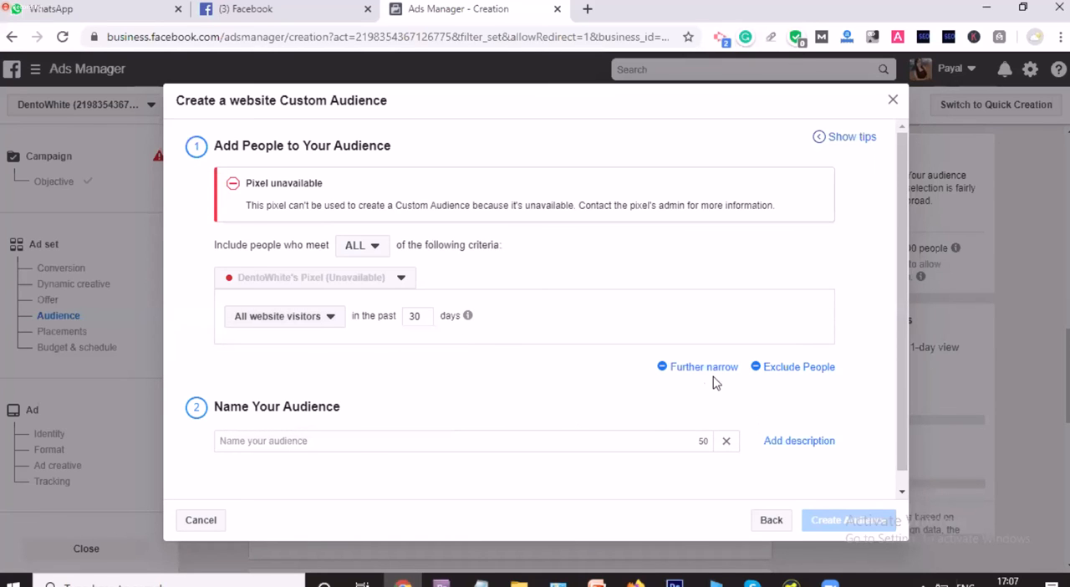
# Step: Further narrow the audience with a second website visitor condition, check its pixel choices and remove the condition
pyautogui.scroll(-1, 473, 336)
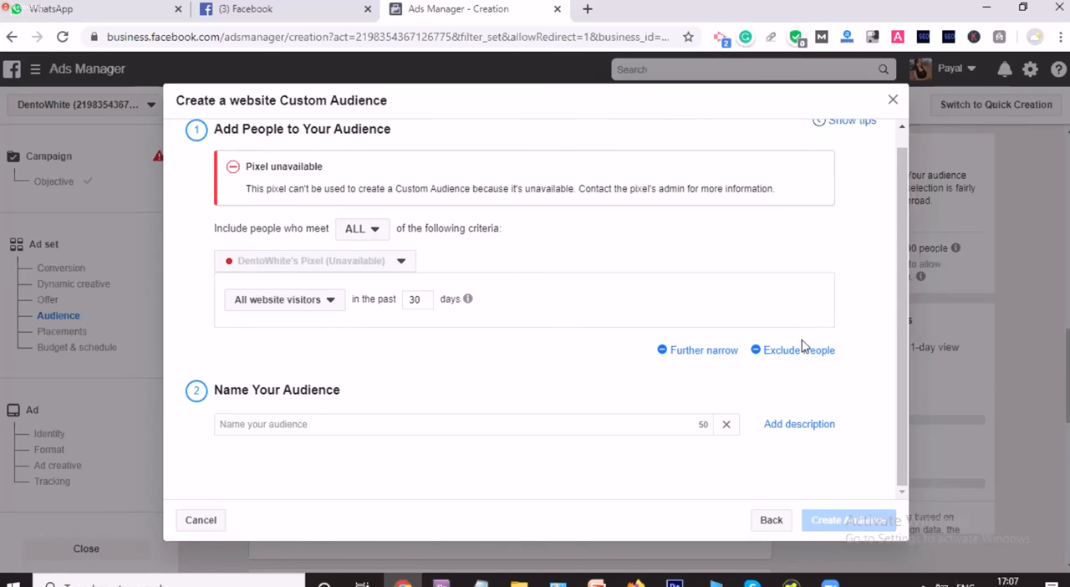
pyautogui.click(736, 354)
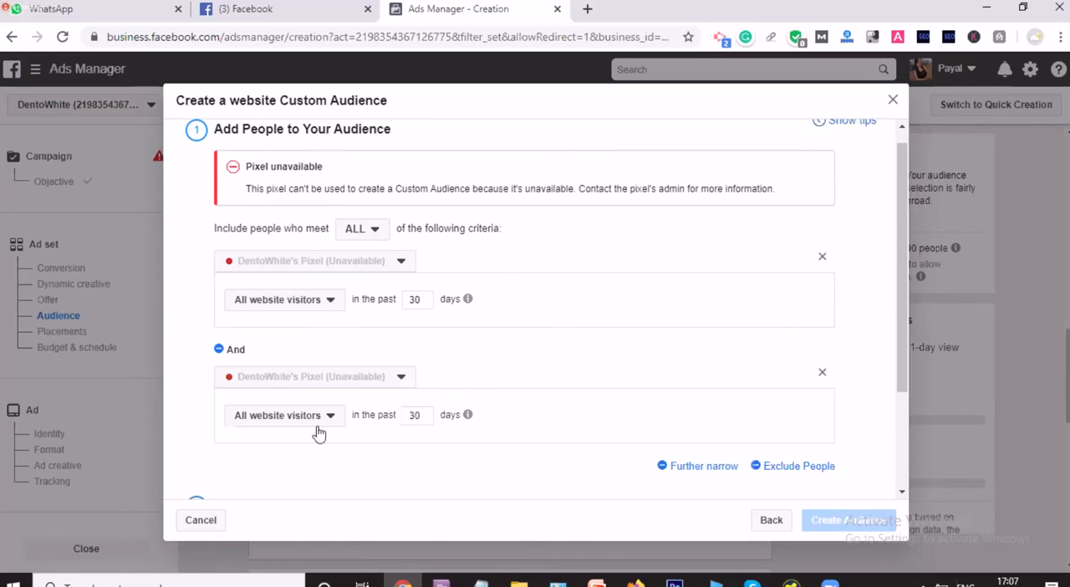
pyautogui.click(408, 383)
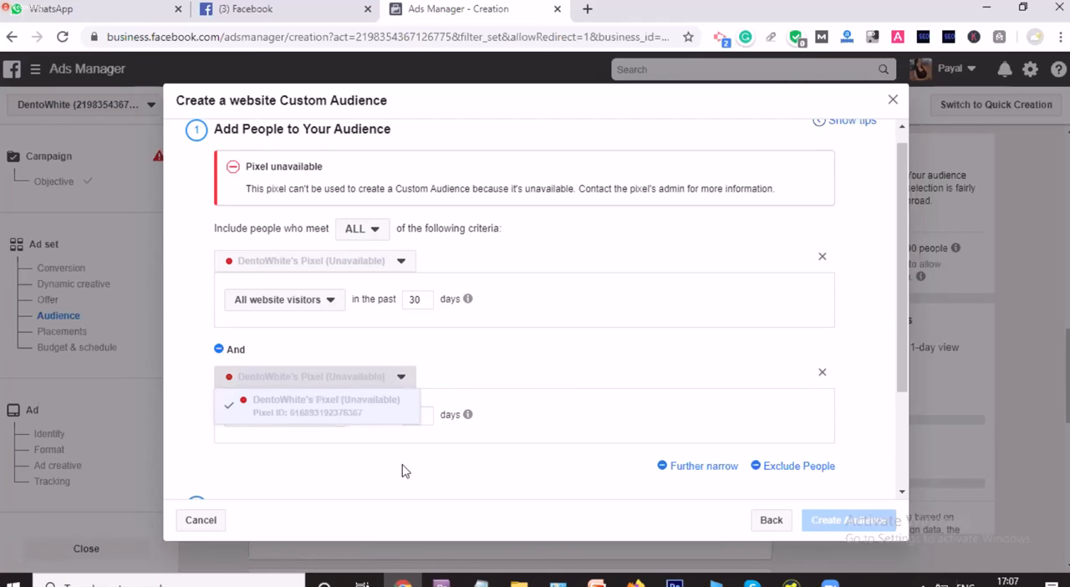
pyautogui.click(612, 464)
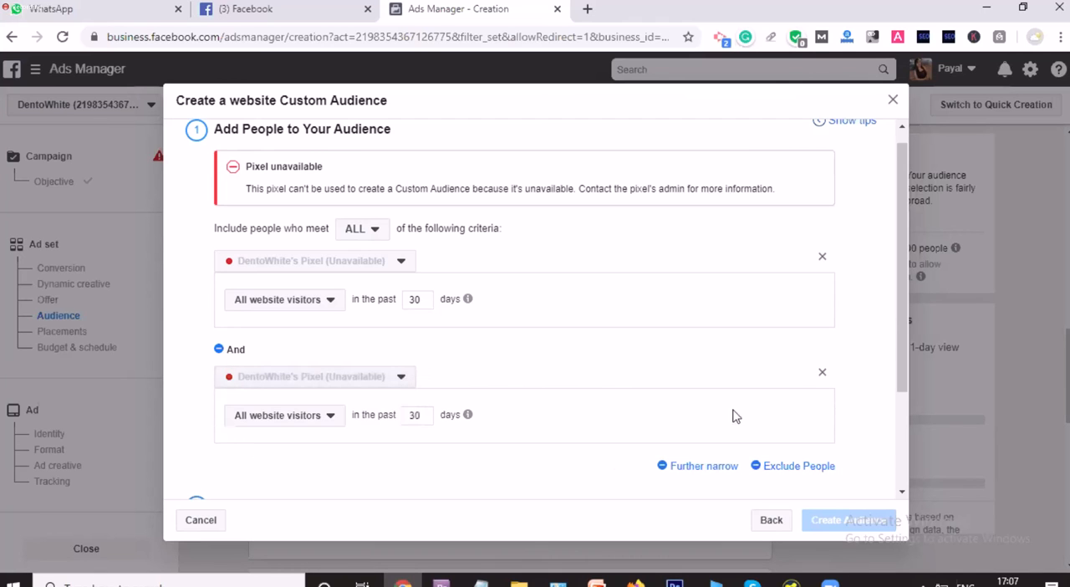
pyautogui.click(822, 375)
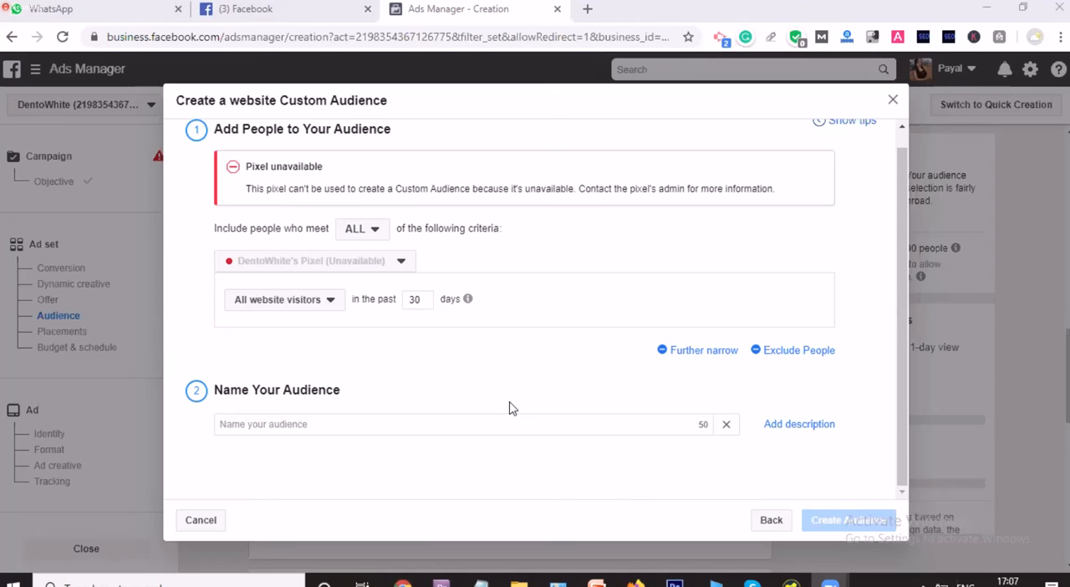
# Step: Name the website audience "test audience" and close its setup without creating it
pyautogui.click(475, 426)
pyautogui.click(479, 440)
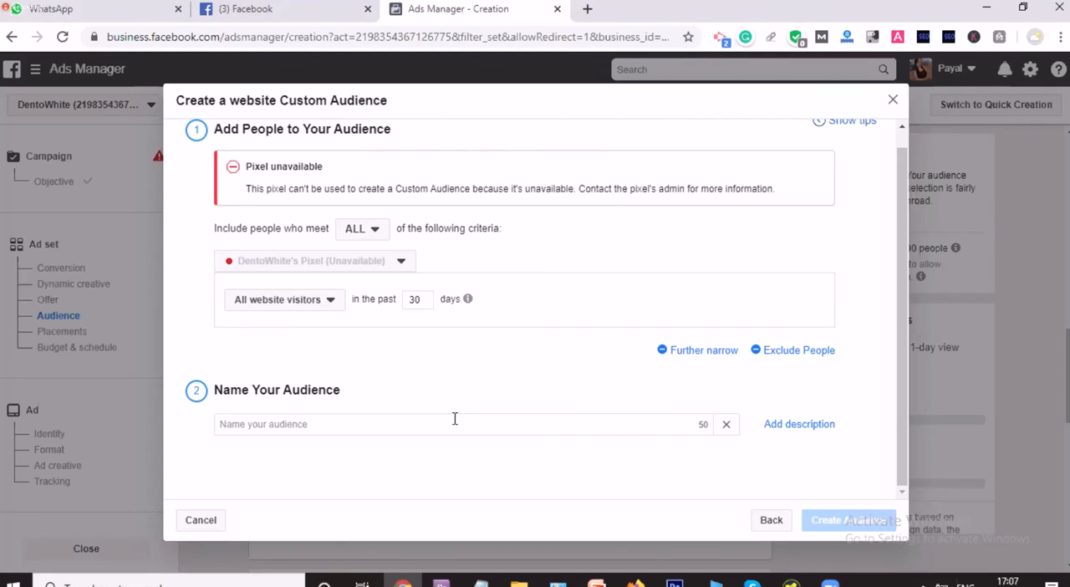
pyautogui.click(455, 419)
pyautogui.write('test au')
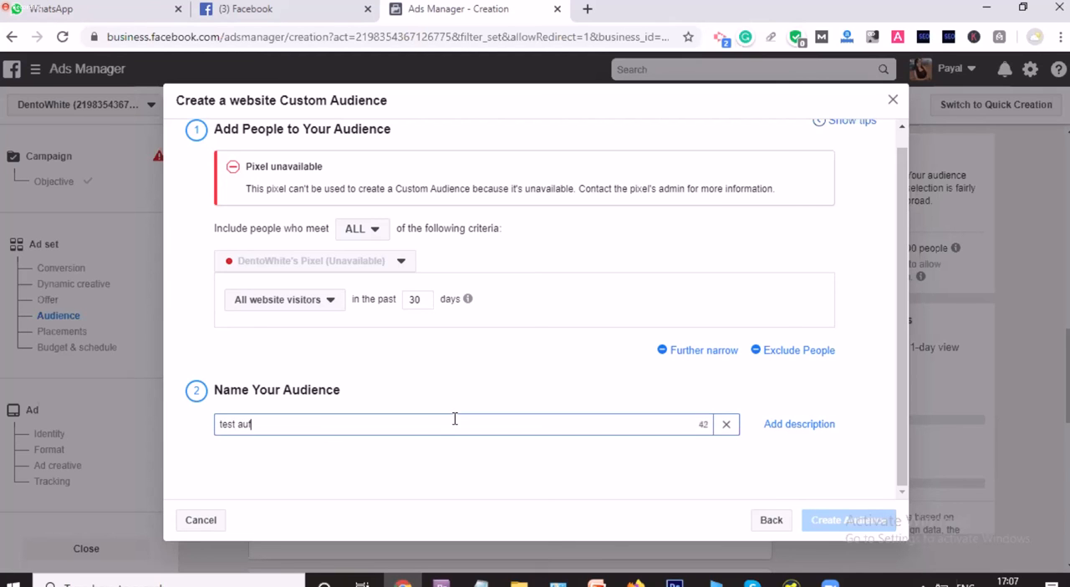
pyautogui.write('dience')
pyautogui.click(893, 101)
pyautogui.scroll(3, 377, 373)
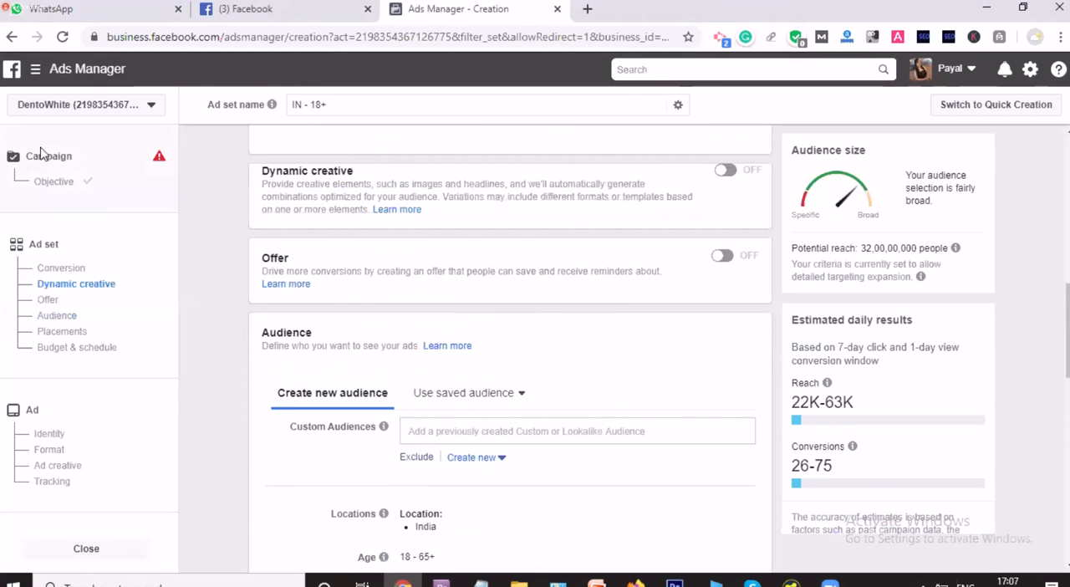
# Step: Look through the available ad accounts and stay in the DentoWhite account
pyautogui.click(92, 106)
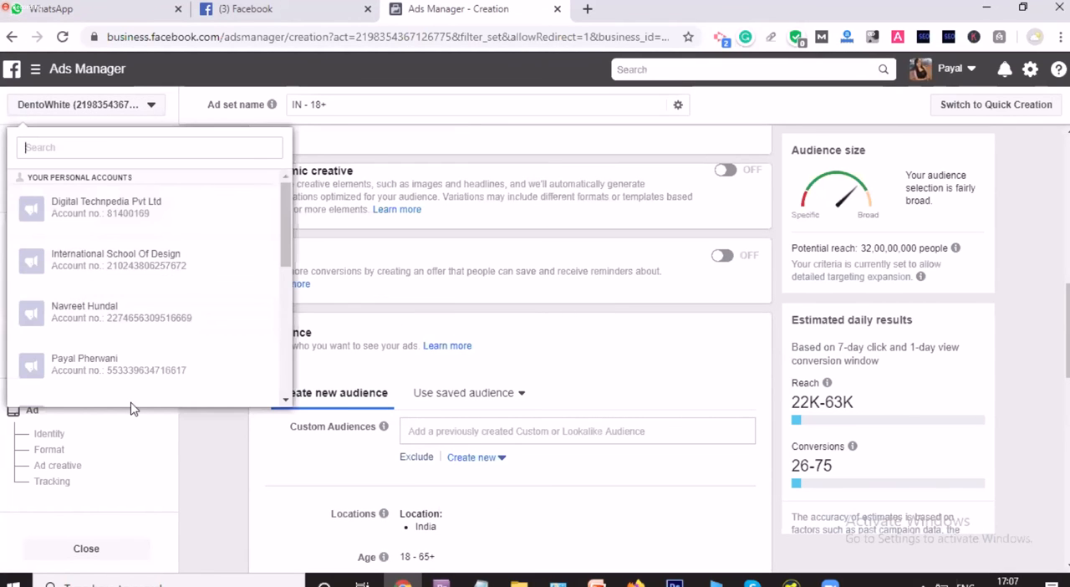
pyautogui.scroll(-5, 99, 325)
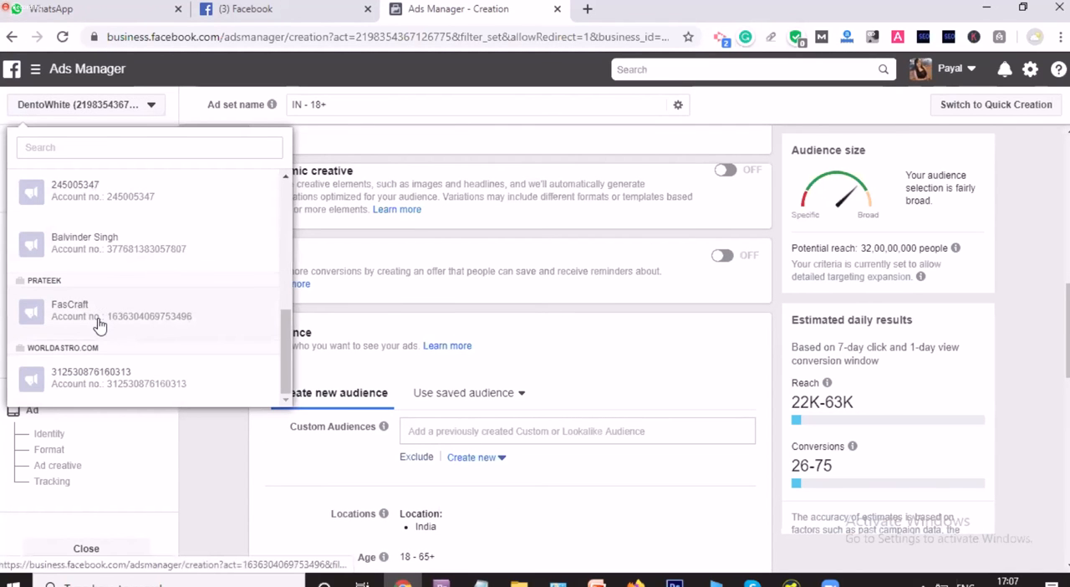
pyautogui.scroll(3, 146, 302)
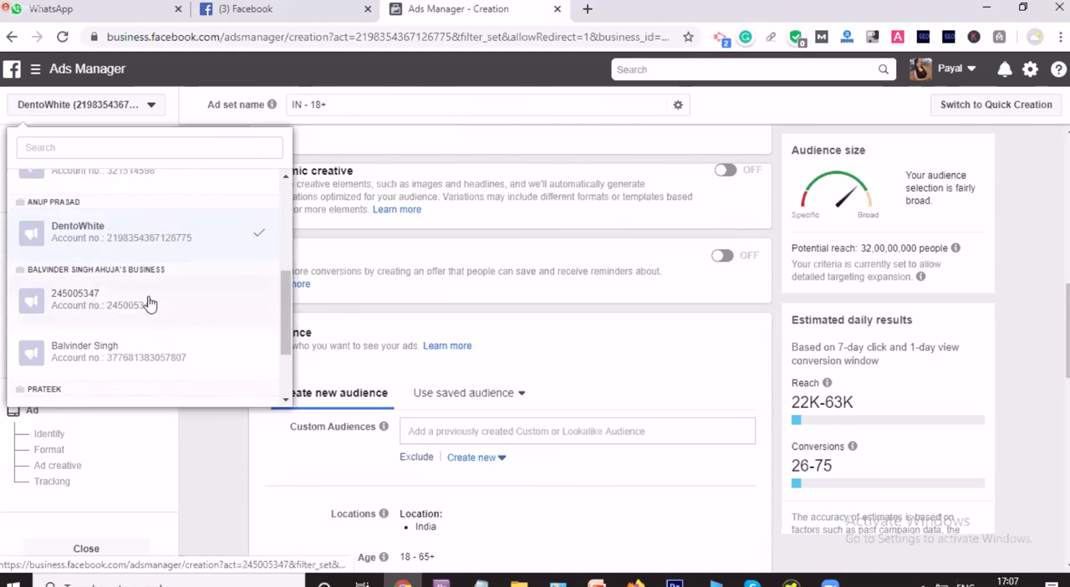
pyautogui.scroll(5, 149, 302)
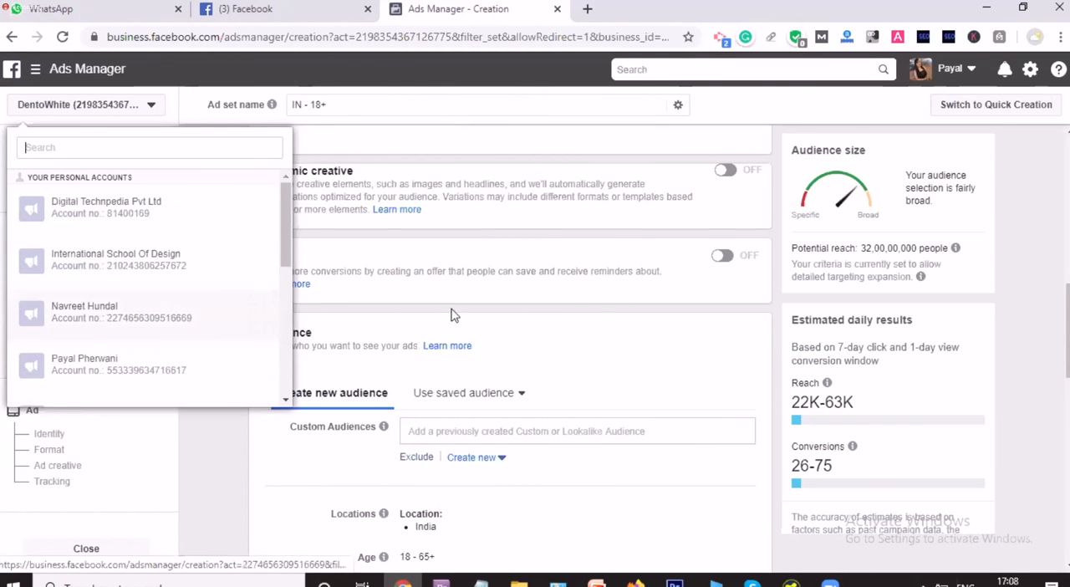
pyautogui.click(586, 312)
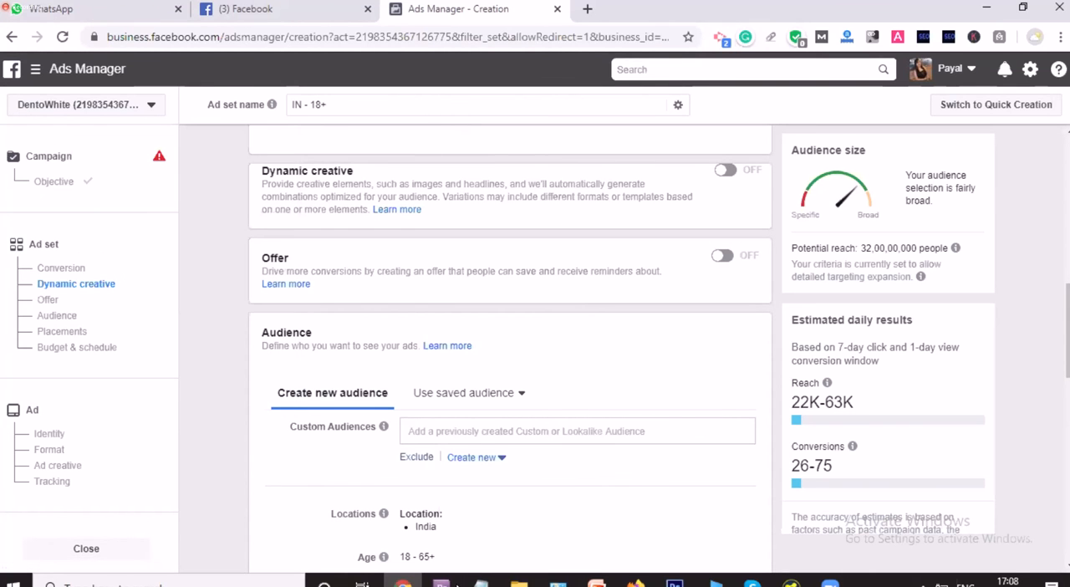